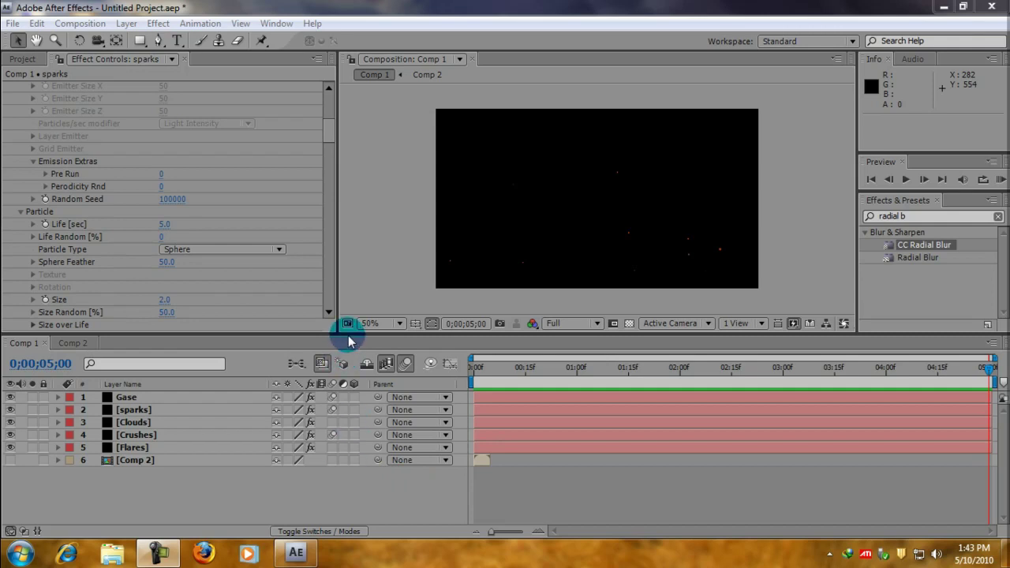
- Collapse every parameter group of the Particular effect on the sparks layer, along with the Particular and Glow effects themselves
{"action": "scroll", "coordinate": [327, 132], "scroll_direction": "up", "scroll_amount": 5}
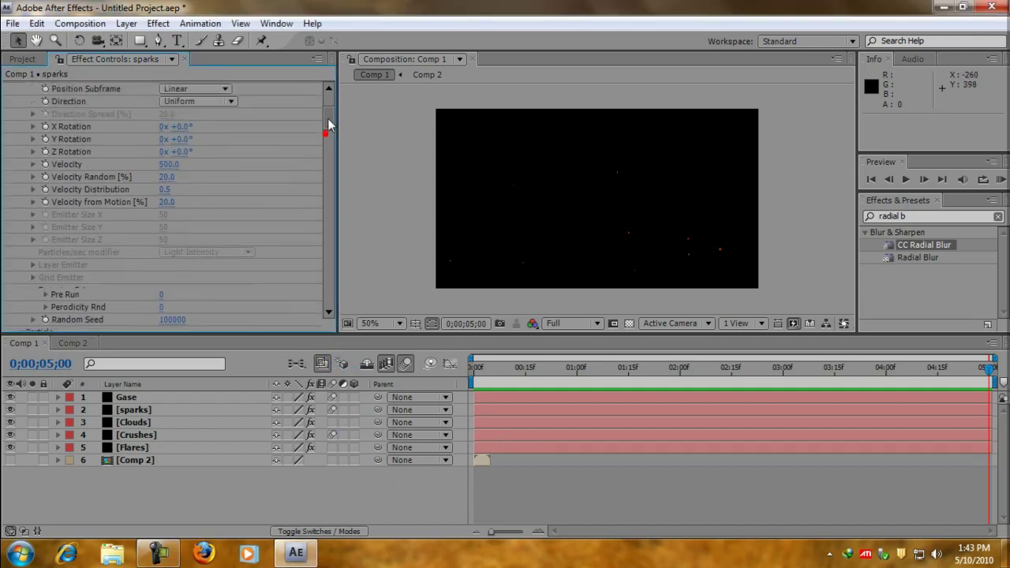
{"action": "left_click", "coordinate": [21, 125]}
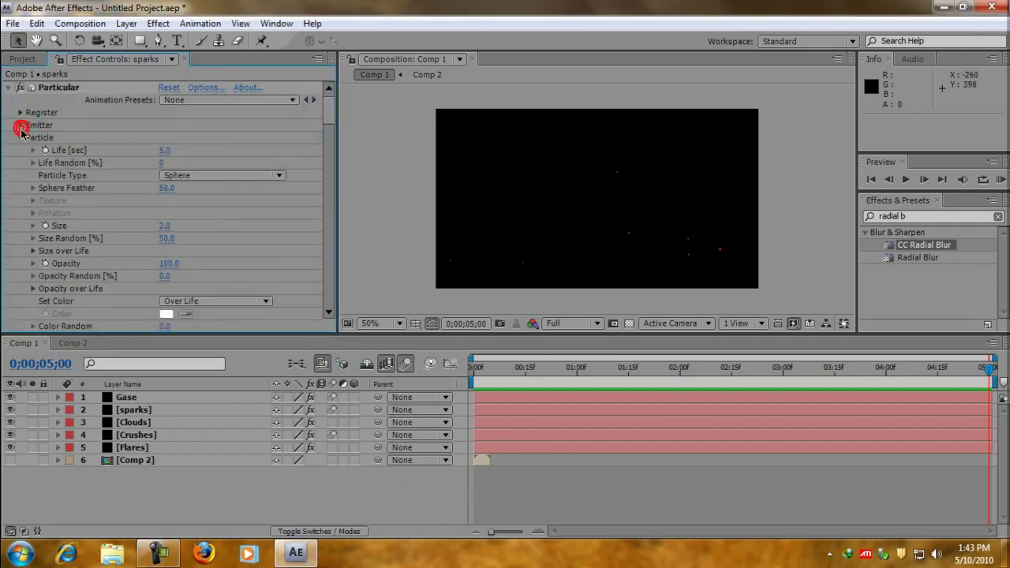
{"action": "left_click", "coordinate": [21, 137]}
{"action": "left_click", "coordinate": [21, 150]}
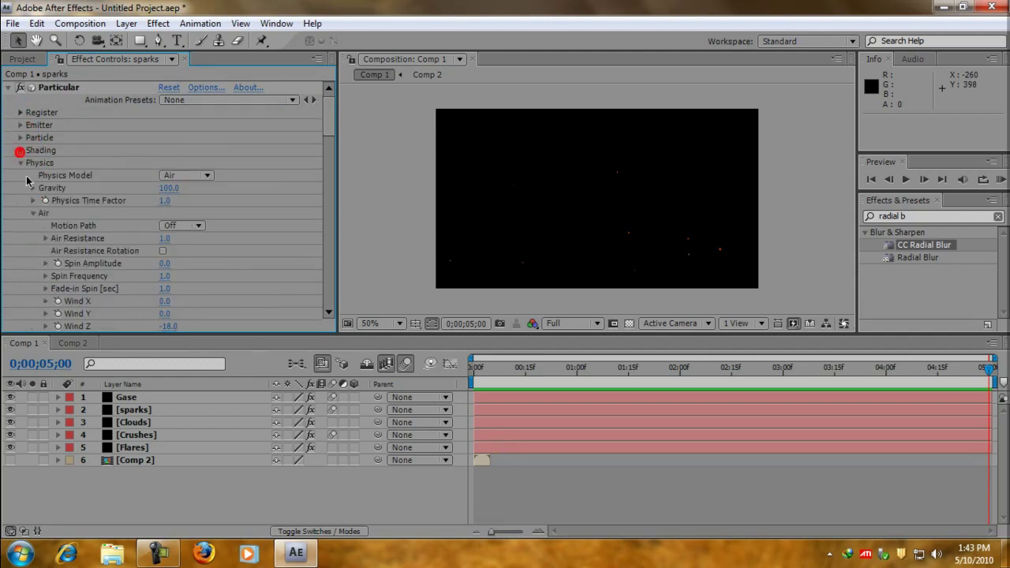
{"action": "left_click", "coordinate": [21, 163]}
{"action": "left_click", "coordinate": [21, 176]}
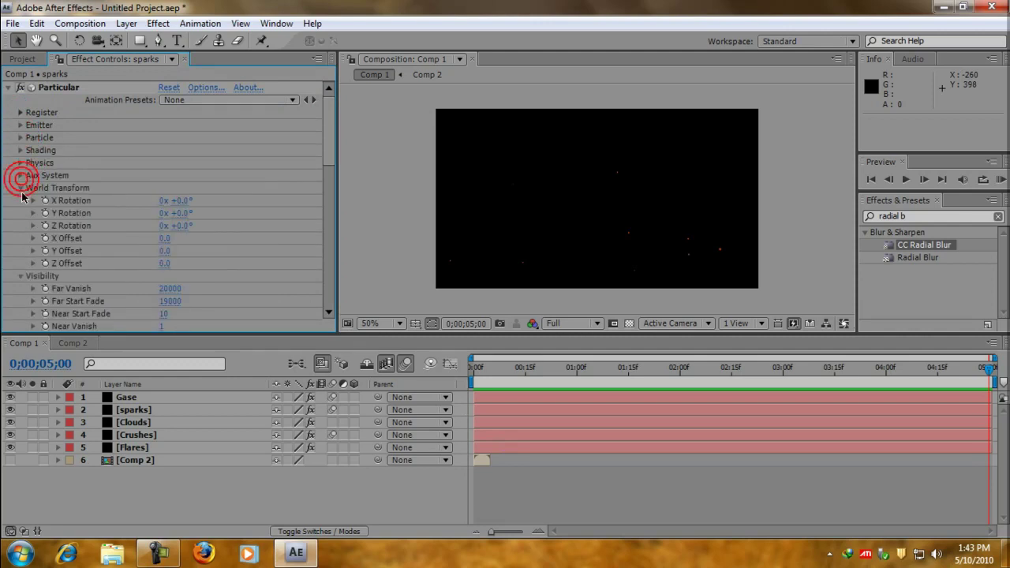
{"action": "left_click", "coordinate": [22, 188]}
{"action": "left_click", "coordinate": [21, 202]}
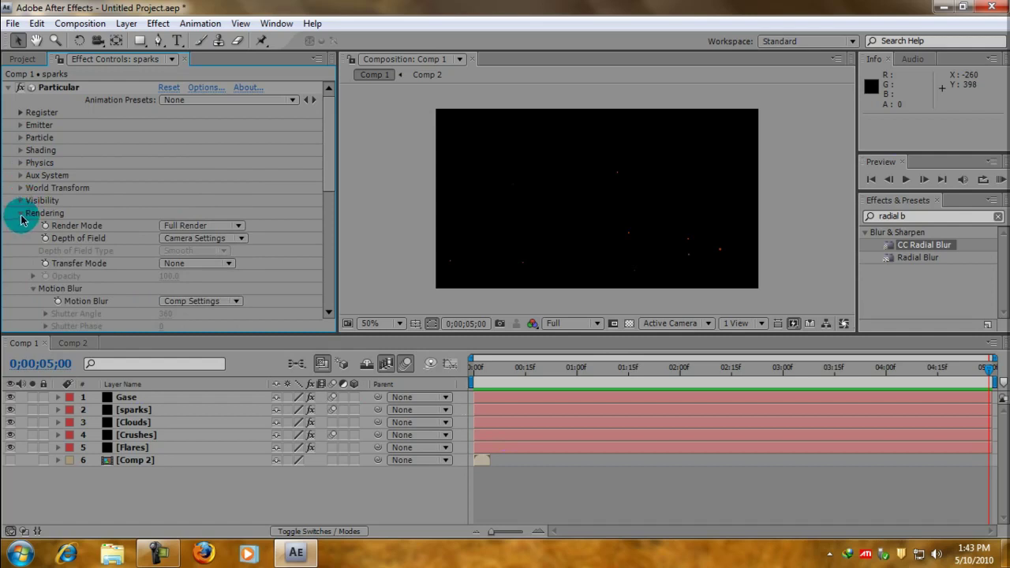
{"action": "left_click", "coordinate": [20, 213]}
{"action": "left_click", "coordinate": [10, 227]}
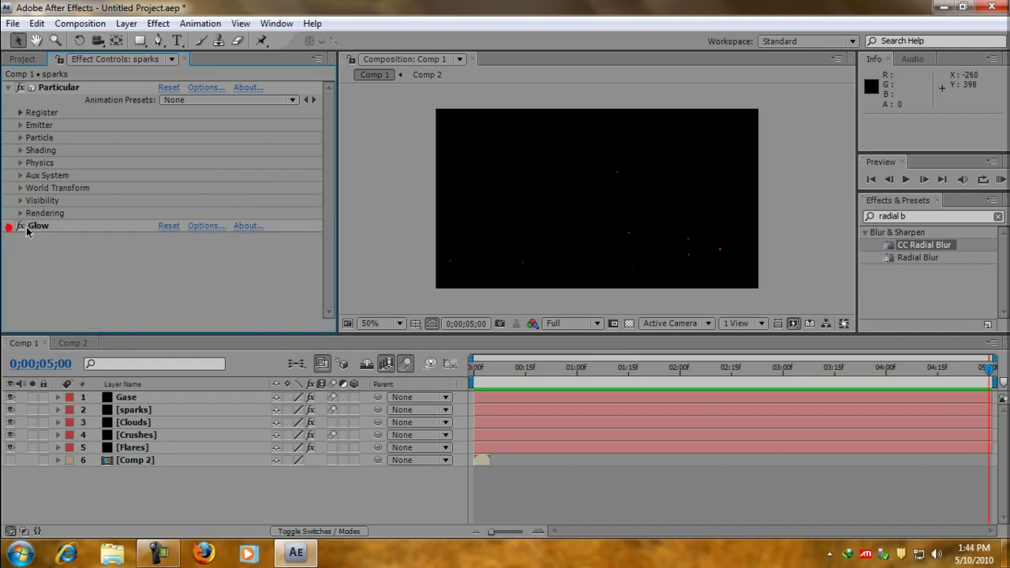
{"action": "left_click", "coordinate": [9, 87]}
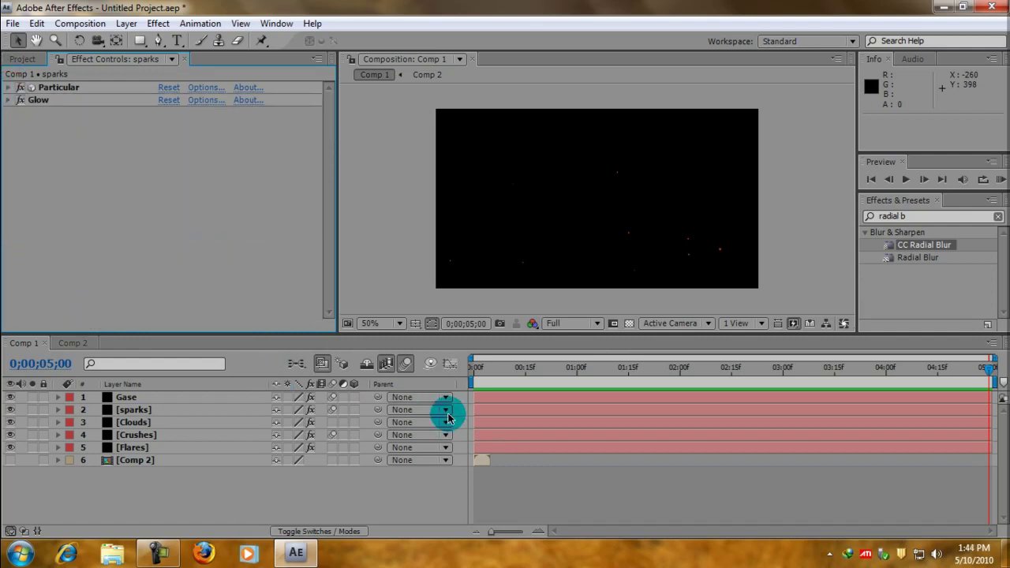
- Return Comp 1 to its first frame and preview the explosion animation in an enlarged composition view
{"action": "left_click", "coordinate": [469, 375]}
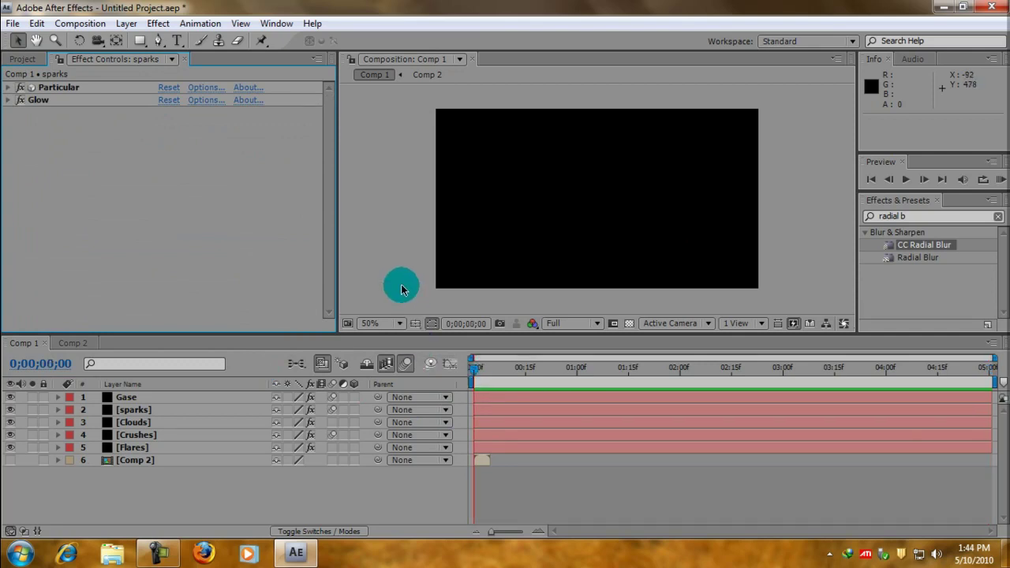
{"action": "left_click", "coordinate": [401, 289]}
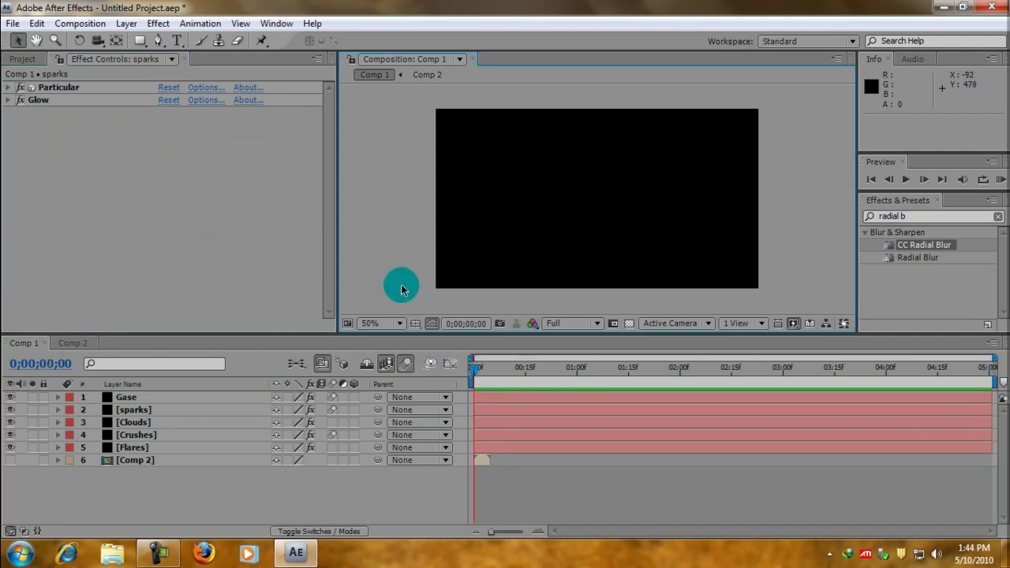
{"action": "key", "text": "grave"}
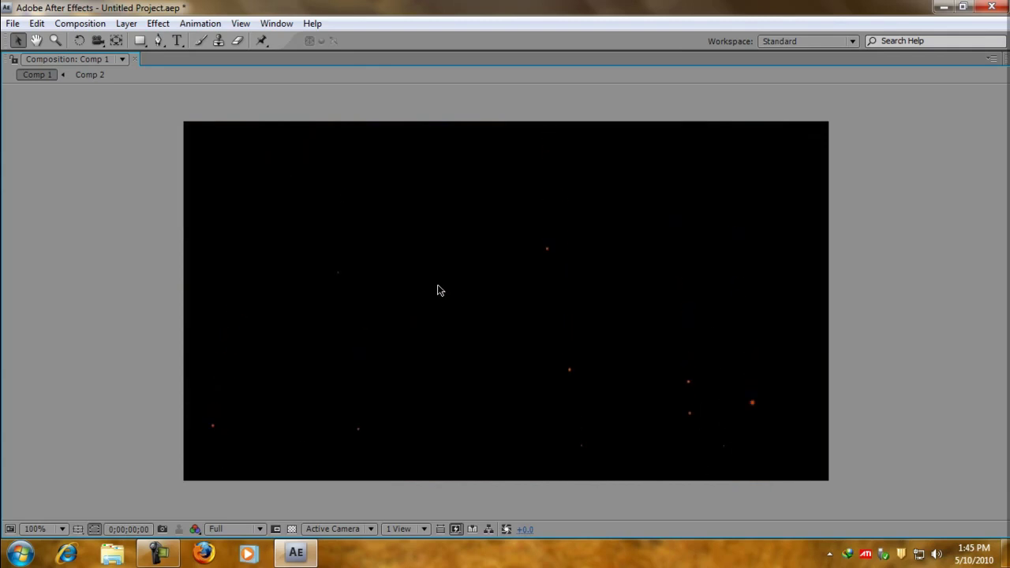
{"action": "left_click", "coordinate": [438, 290]}
{"action": "key", "text": "grave"}
{"action": "key", "text": "comma"}
{"action": "left_click", "coordinate": [342, 361]}
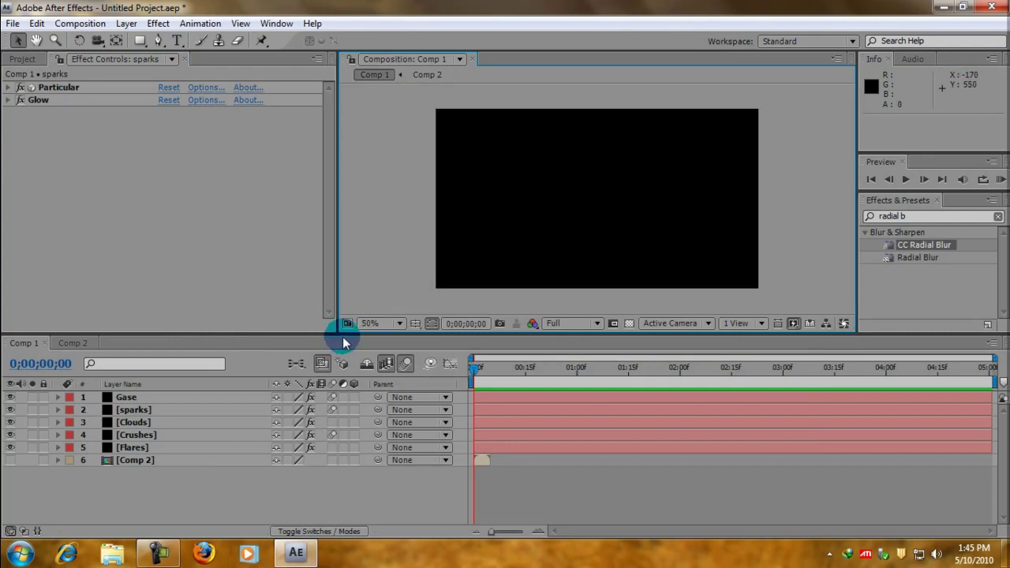
{"action": "left_click_drag", "start_coordinate": [343, 335], "coordinate": [342, 330]}
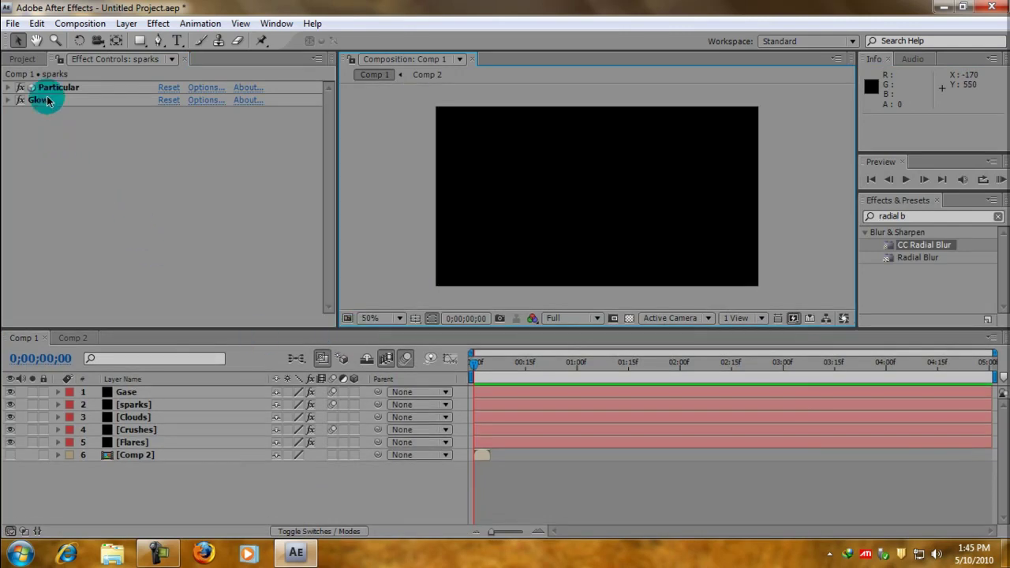
- Create a new project folder named Prev
{"action": "left_click", "coordinate": [24, 58]}
{"action": "left_click", "coordinate": [85, 266]}
{"action": "left_click", "coordinate": [29, 319]}
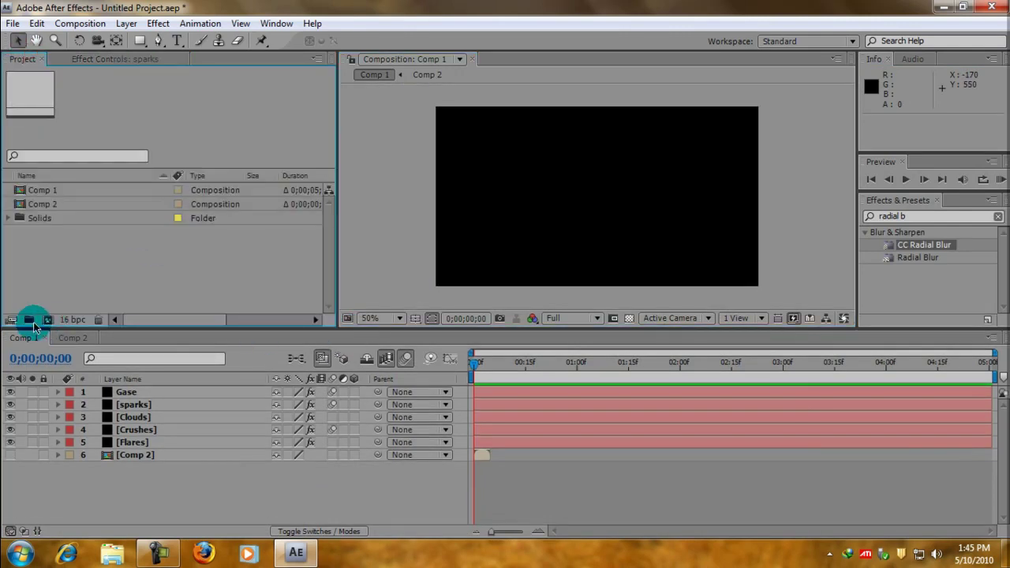
{"action": "left_click", "coordinate": [90, 308]}
{"action": "type", "text": "Prev"}
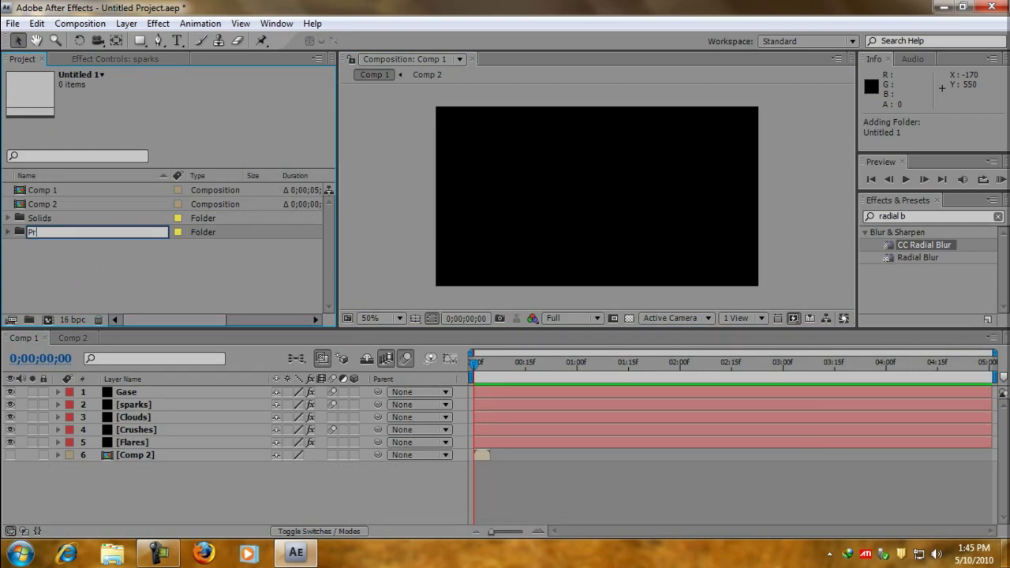
{"action": "left_click", "coordinate": [90, 308]}
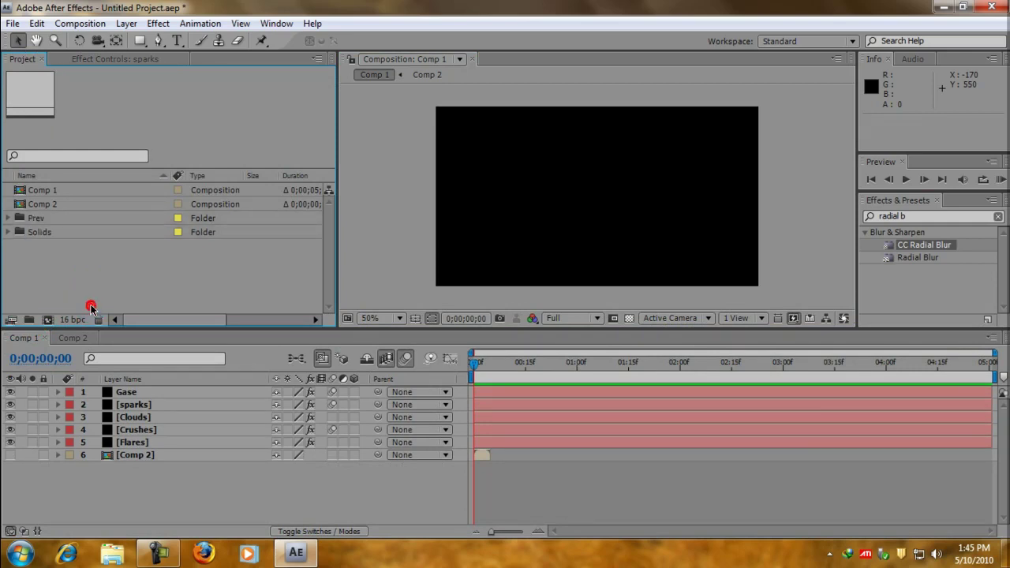
- Move Comp 1 and Comp 2 into the Prev folder
{"action": "left_click", "coordinate": [57, 190]}
{"action": "left_click", "coordinate": [54, 203], "text": "shift"}
{"action": "left_click_drag", "start_coordinate": [53, 203], "coordinate": [29, 221]}
{"action": "left_click", "coordinate": [38, 242]}
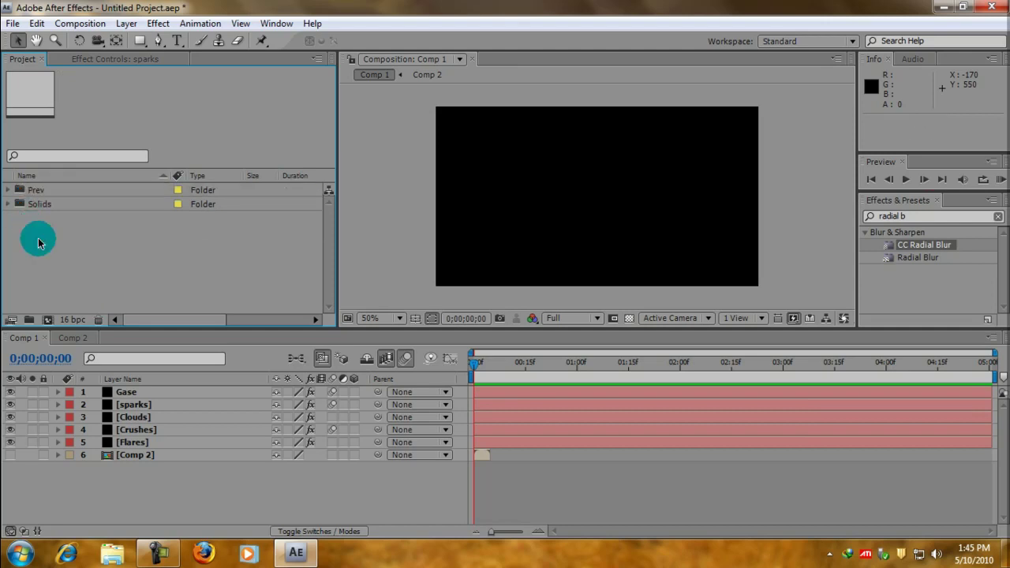
- Close the Comp 2 timeline, leaving Comp 1 open with no layer selected
{"action": "left_click", "coordinate": [69, 338]}
{"action": "left_click", "coordinate": [93, 337]}
{"action": "left_click", "coordinate": [95, 293]}
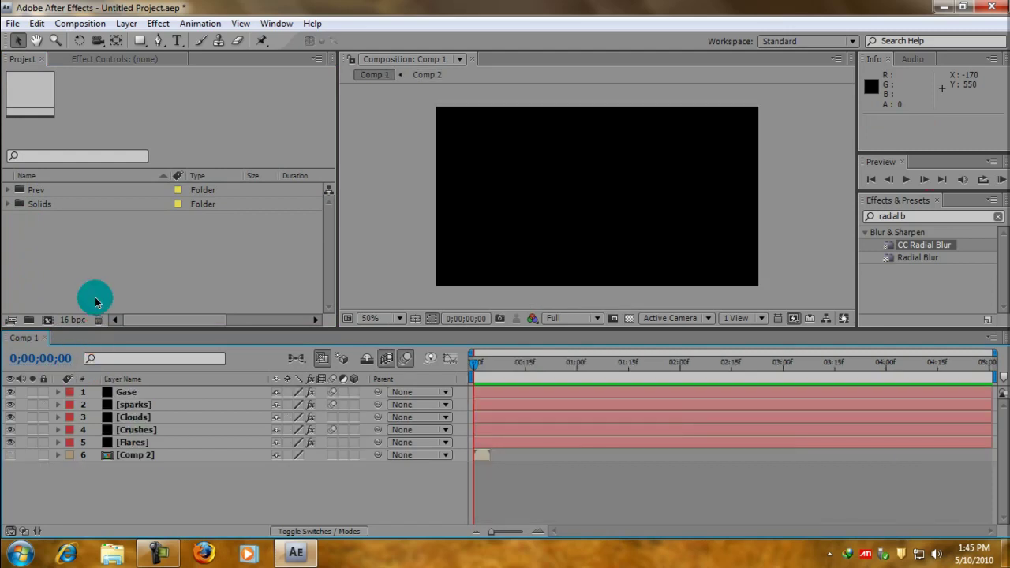
{"action": "left_click", "coordinate": [148, 324]}
{"action": "left_click", "coordinate": [166, 278]}
{"action": "left_click", "coordinate": [145, 477]}
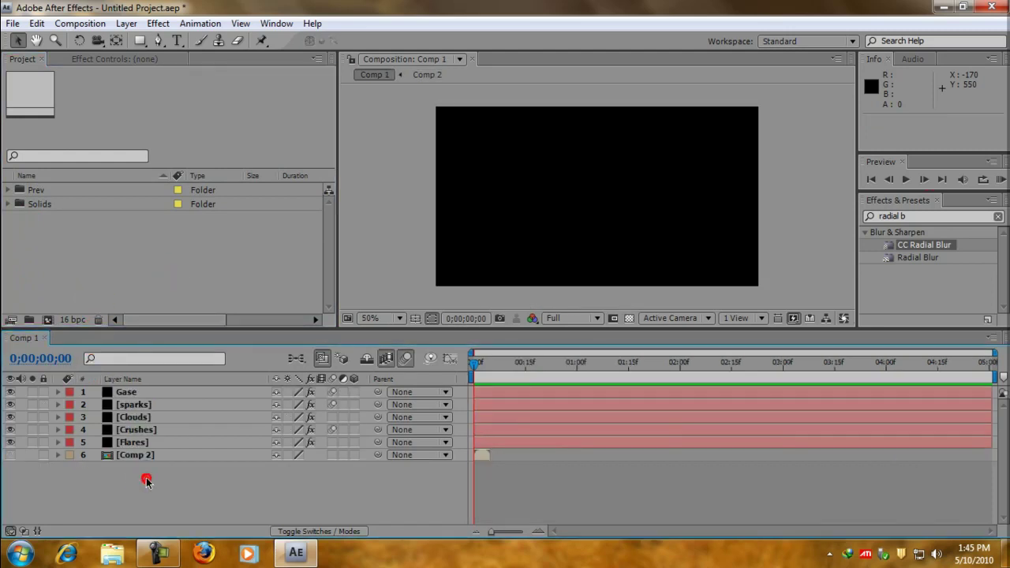
{"action": "left_click", "coordinate": [146, 484]}
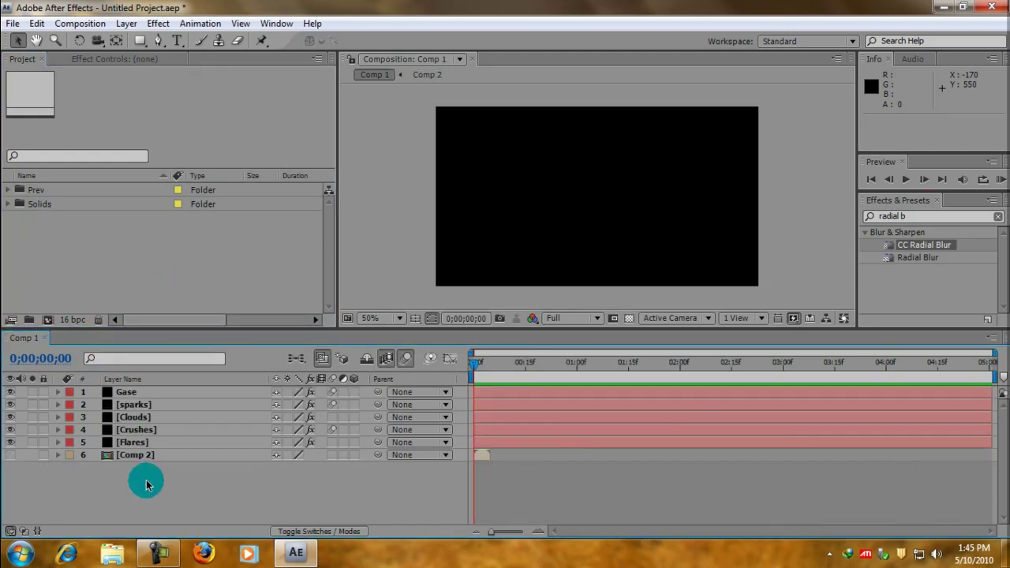
- Solo the Clouds layer in Comp 1 and scrub through its opening frames to examine the cloud burst
{"action": "left_click", "coordinate": [133, 417]}
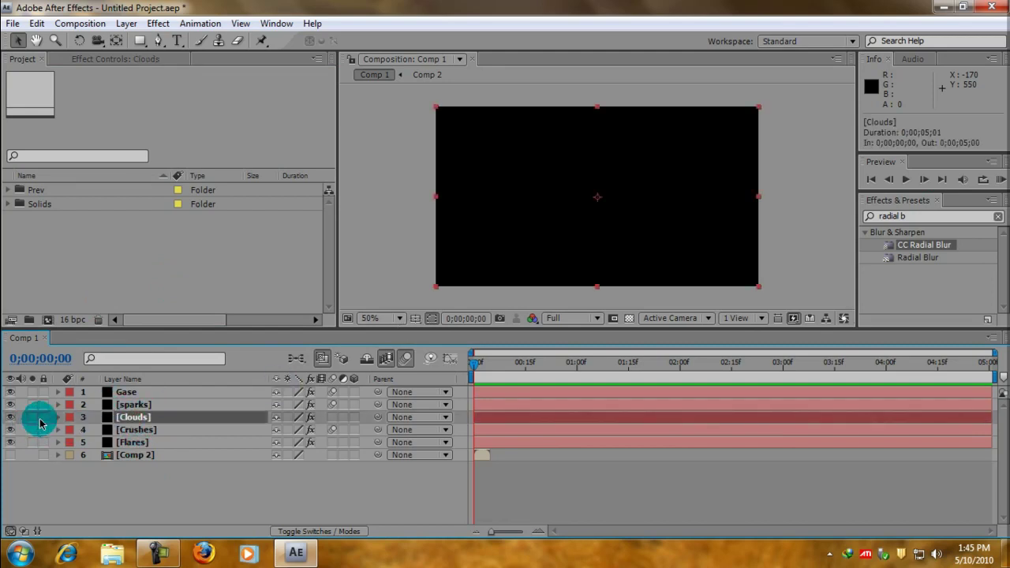
{"action": "left_click", "coordinate": [38, 420]}
{"action": "left_click", "coordinate": [482, 369]}
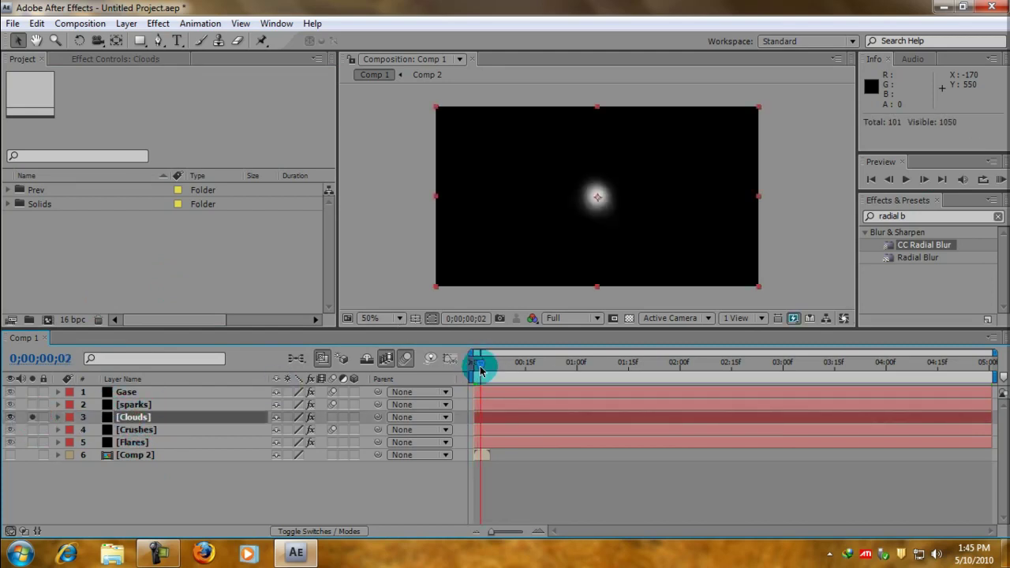
{"action": "left_click_drag", "start_coordinate": [480, 369], "coordinate": [485, 371]}
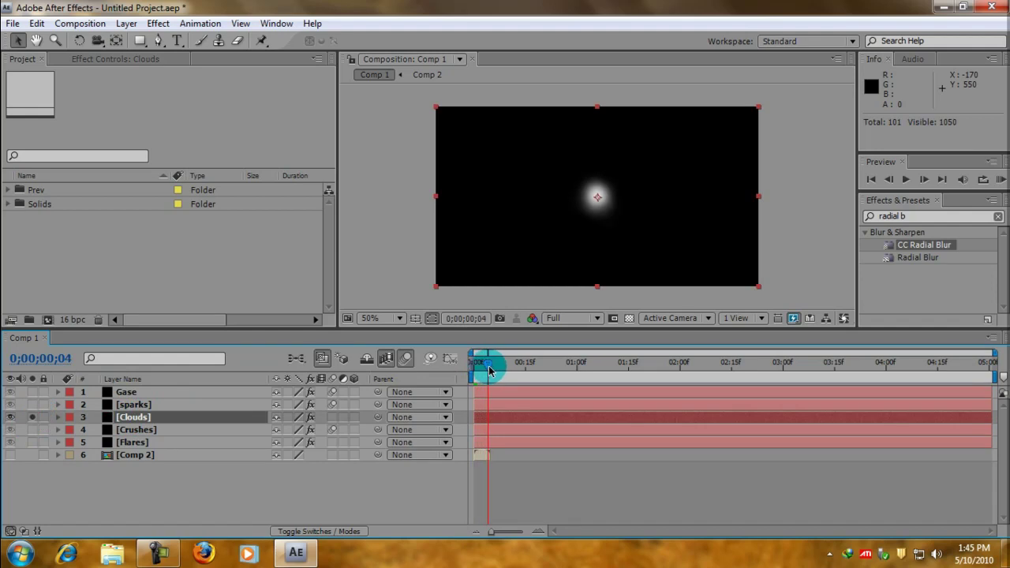
{"action": "left_click", "coordinate": [487, 370]}
{"action": "left_click_drag", "start_coordinate": [487, 369], "coordinate": [424, 392]}
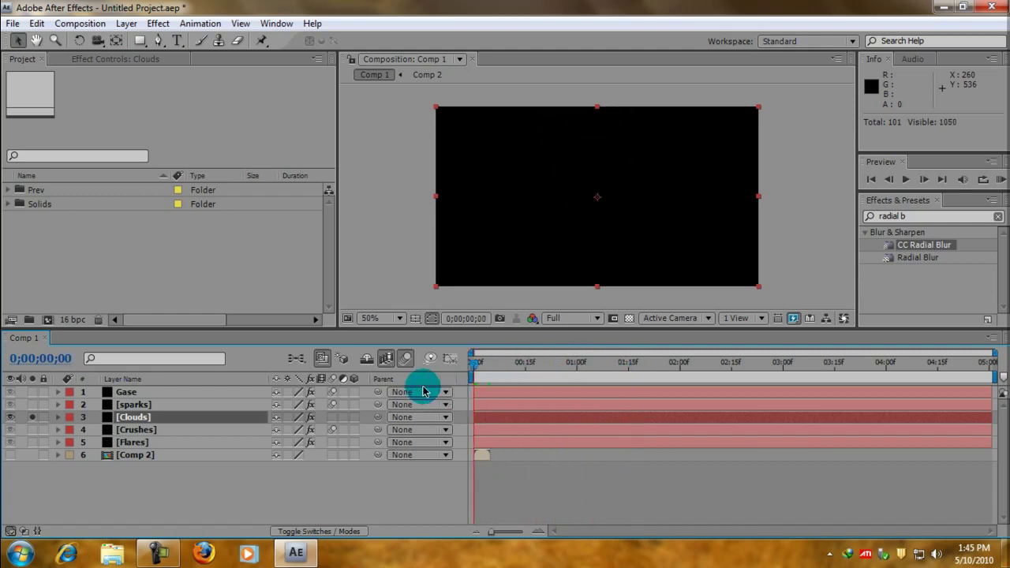
- Create a new NTSC D1 Widescreen Square Pixel composition named FinalComp with a duration of 10 seconds
{"action": "left_click", "coordinate": [214, 484]}
{"action": "left_click", "coordinate": [94, 27]}
{"action": "left_click", "coordinate": [97, 40]}
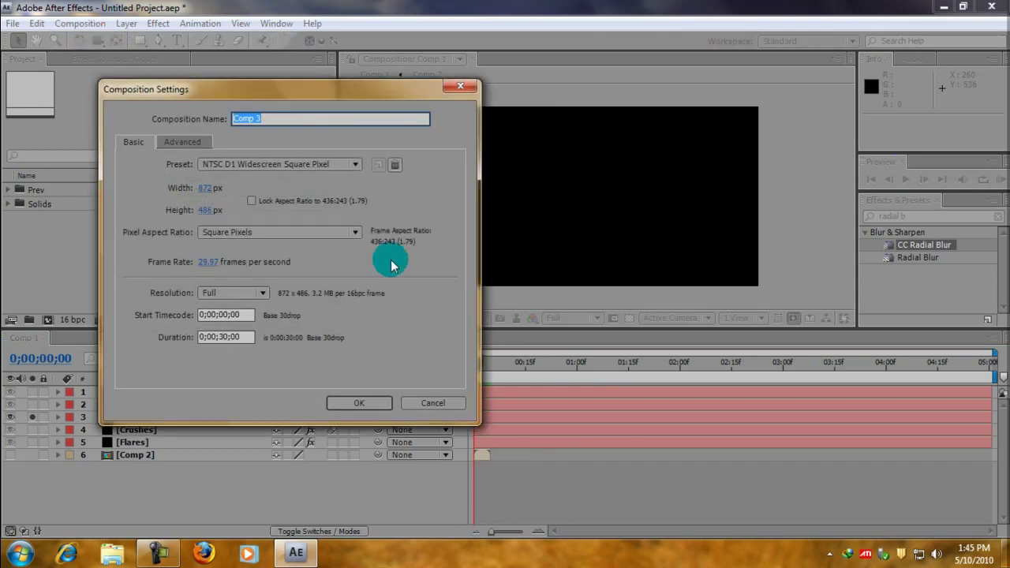
{"action": "type", "text": "Final"}
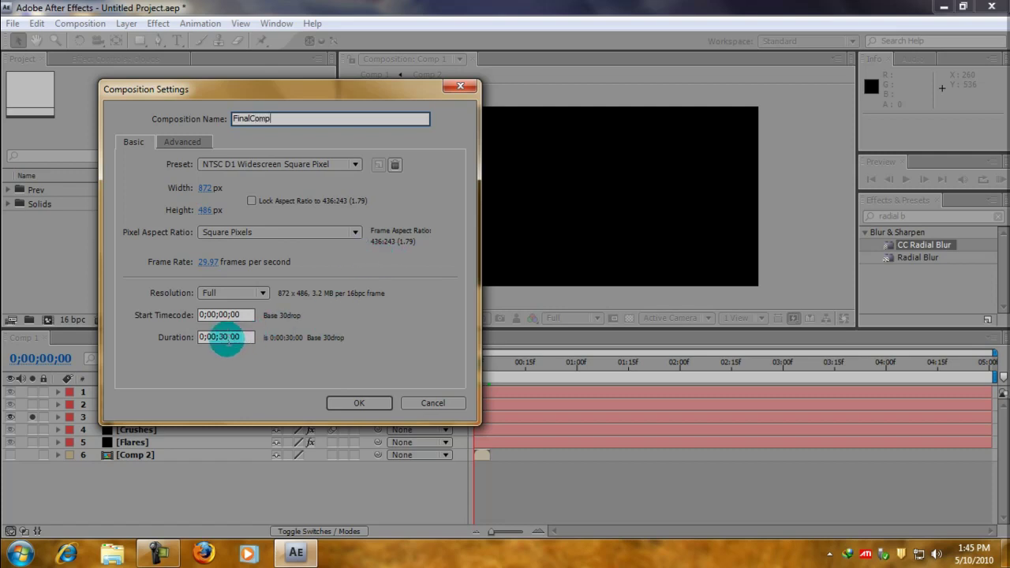
{"action": "left_click", "coordinate": [225, 338]}
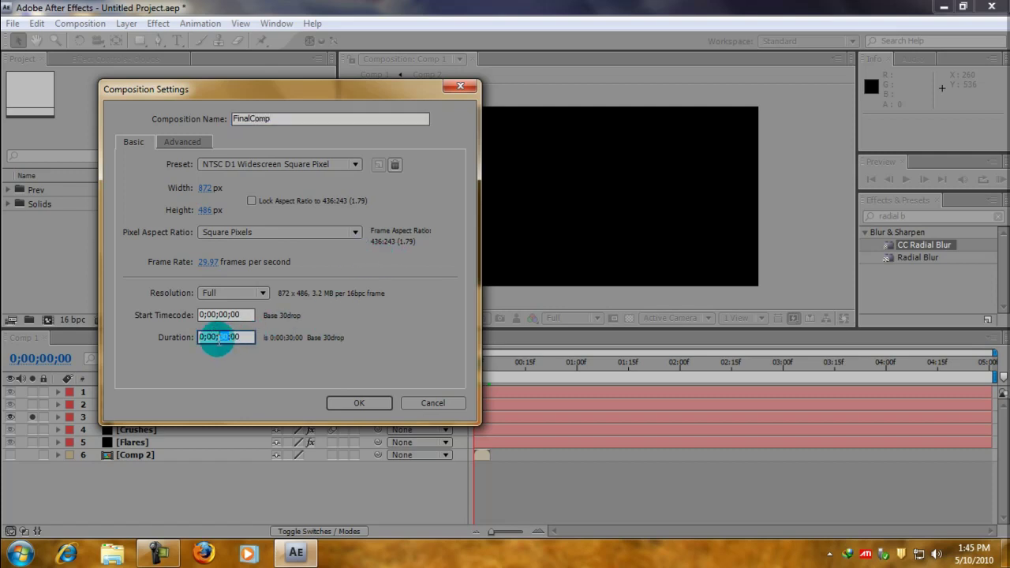
{"action": "type", "text": "1000"}
{"action": "left_click", "coordinate": [352, 403]}
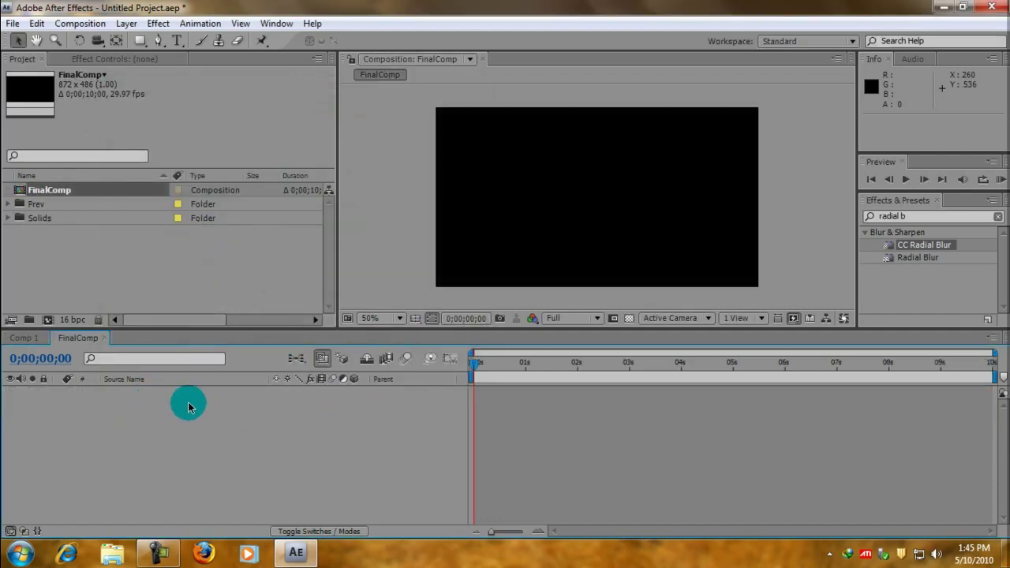
- Add a black 872 x 486 px solid layer named Clouds to FinalComp
{"action": "left_click", "coordinate": [127, 24]}
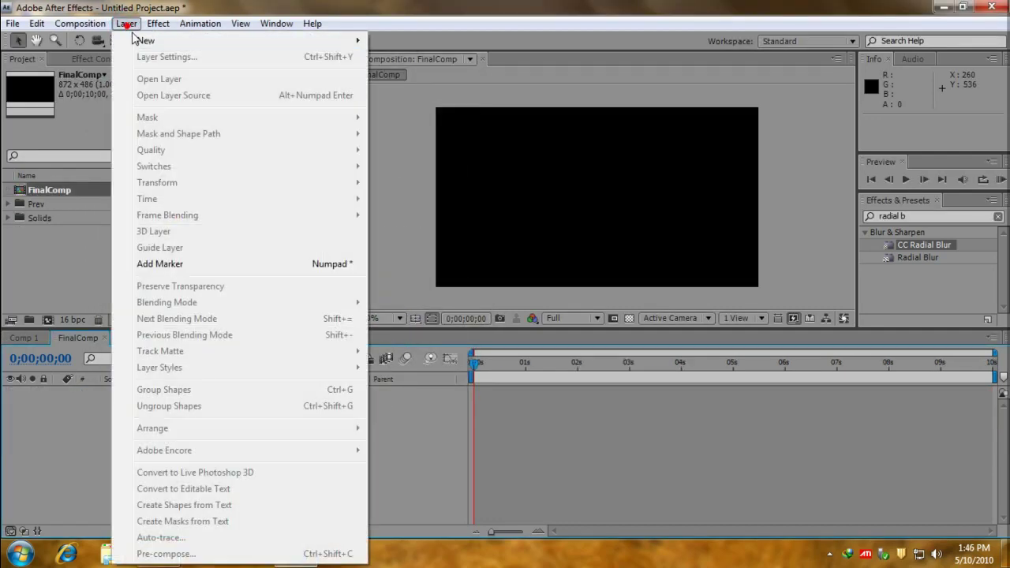
{"action": "left_click", "coordinate": [166, 40]}
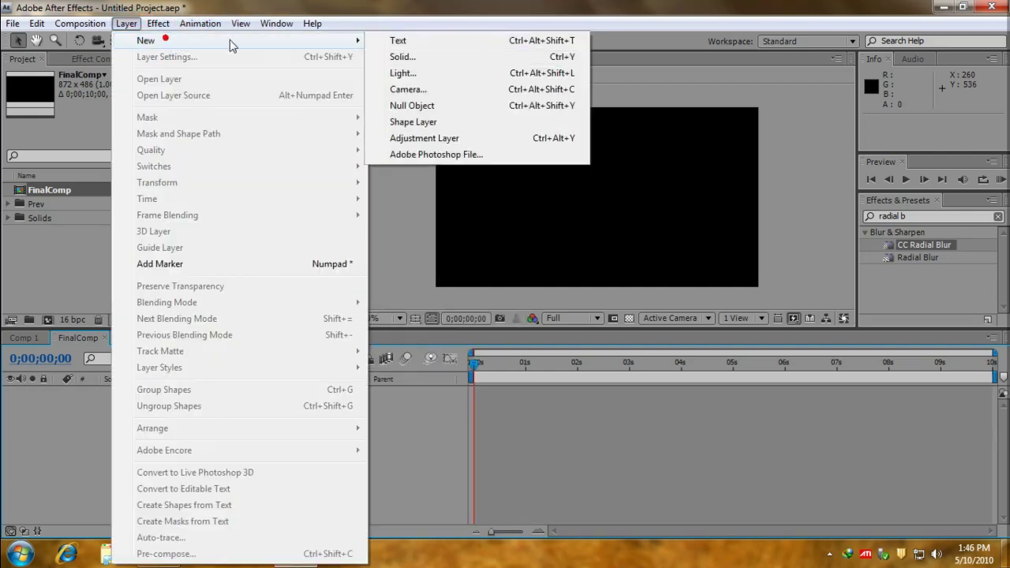
{"action": "left_click", "coordinate": [375, 56]}
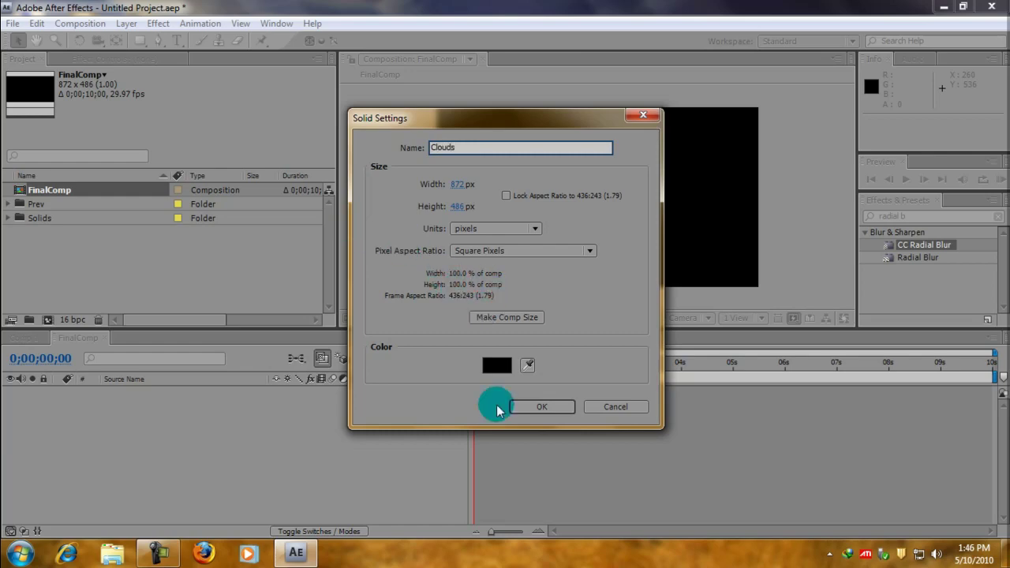
{"action": "left_click", "coordinate": [541, 407]}
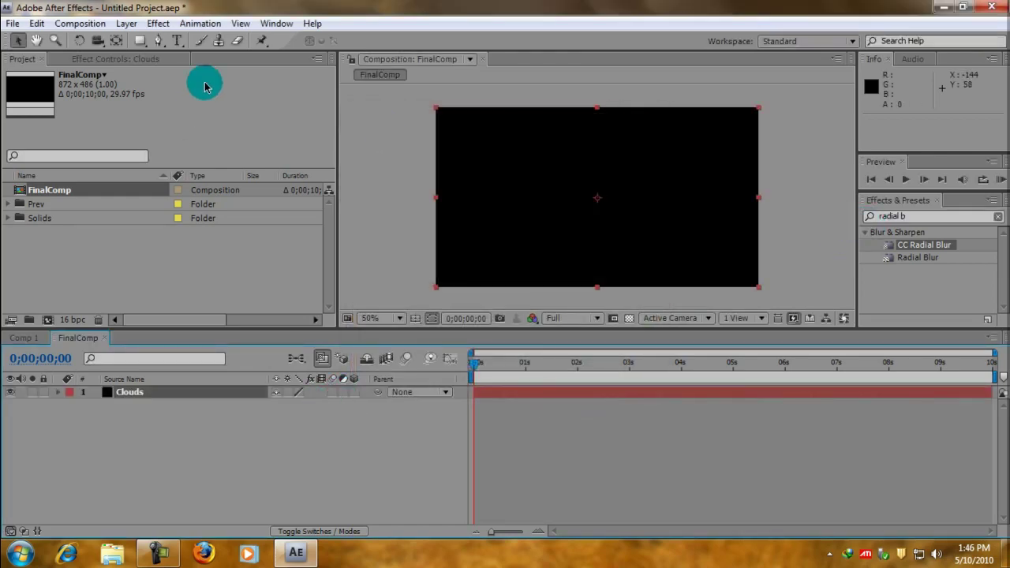
- Apply the Trapcode Particular effect to the Clouds solid and scrub the timeline to preview its default particles
{"action": "left_click", "coordinate": [164, 24]}
{"action": "mouse_move", "coordinate": [309, 509]}
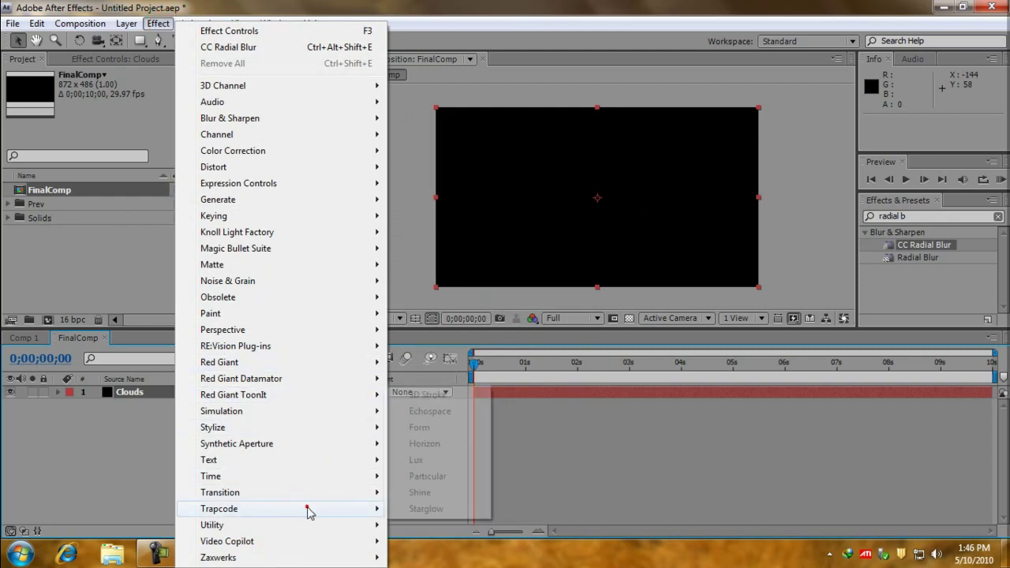
{"action": "left_click", "coordinate": [433, 477]}
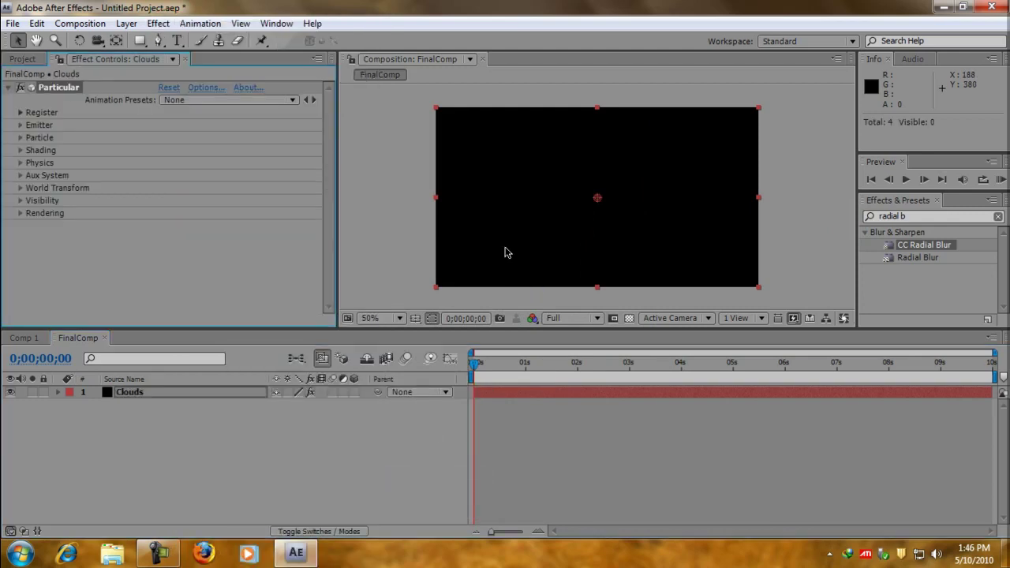
{"action": "left_click_drag", "start_coordinate": [436, 267], "coordinate": [416, 302]}
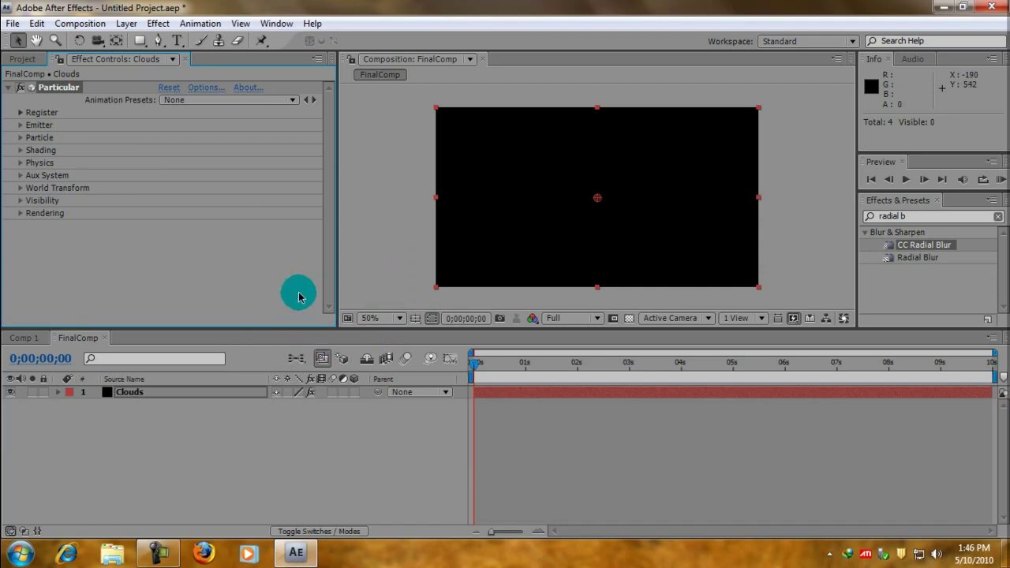
{"action": "mouse_move", "coordinate": [476, 364]}
{"action": "left_mouse_down"}
{"action": "mouse_move", "coordinate": [643, 372]}
{"action": "mouse_move", "coordinate": [508, 372]}
{"action": "mouse_move", "coordinate": [476, 377]}
{"action": "mouse_move", "coordinate": [526, 379]}
{"action": "mouse_move", "coordinate": [479, 374]}
{"action": "mouse_move", "coordinate": [473, 384]}
{"action": "left_mouse_up"}
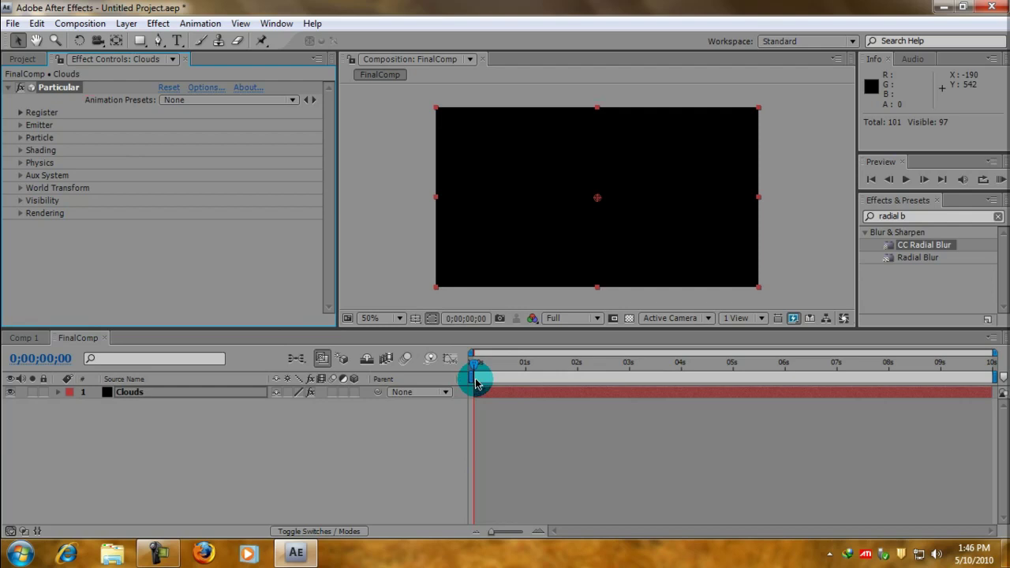
- Expand Particular's Emitter settings, and scrub the first frames of Comp 1 to re-examine the reference cloud burst
{"action": "left_click_drag", "start_coordinate": [478, 383], "coordinate": [476, 414]}
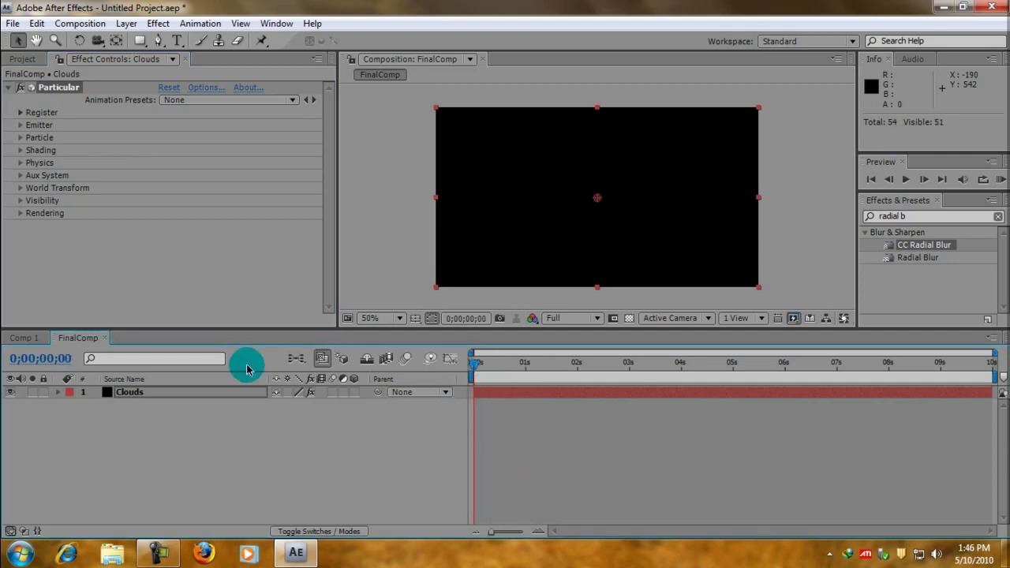
{"action": "left_click", "coordinate": [20, 125]}
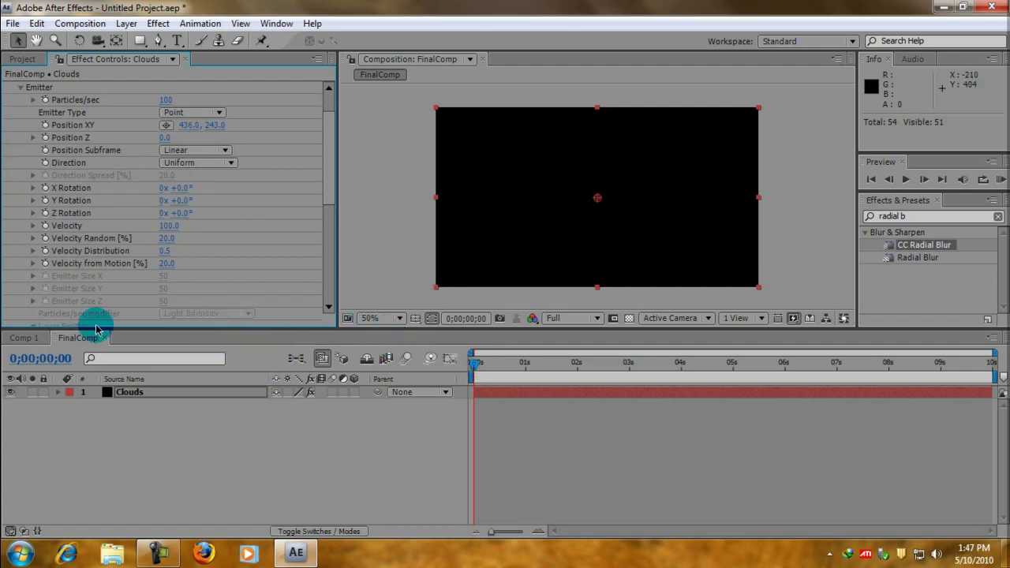
{"action": "left_click", "coordinate": [27, 338]}
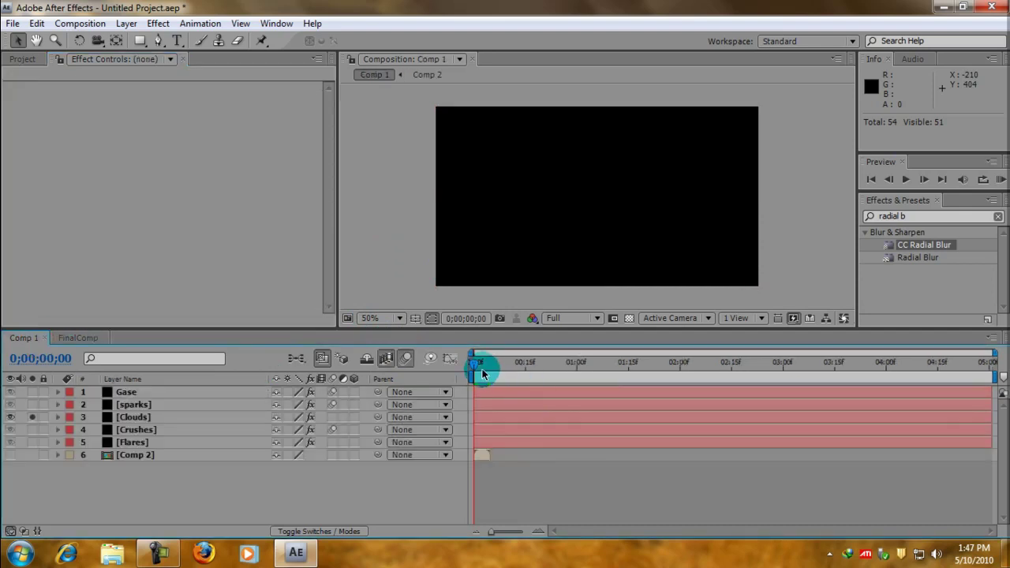
{"action": "left_click", "coordinate": [481, 367]}
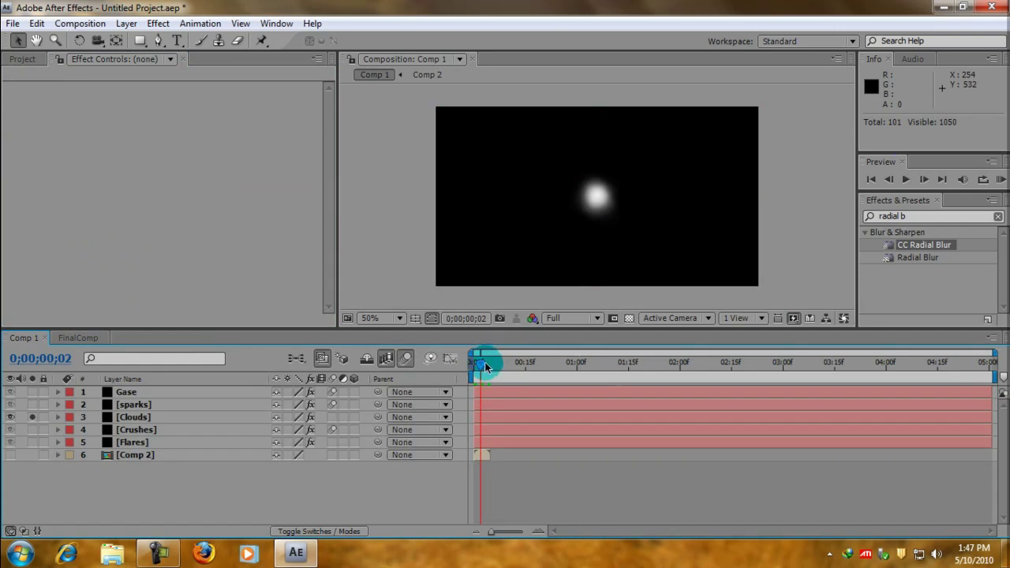
{"action": "left_click_drag", "start_coordinate": [484, 365], "coordinate": [65, 382]}
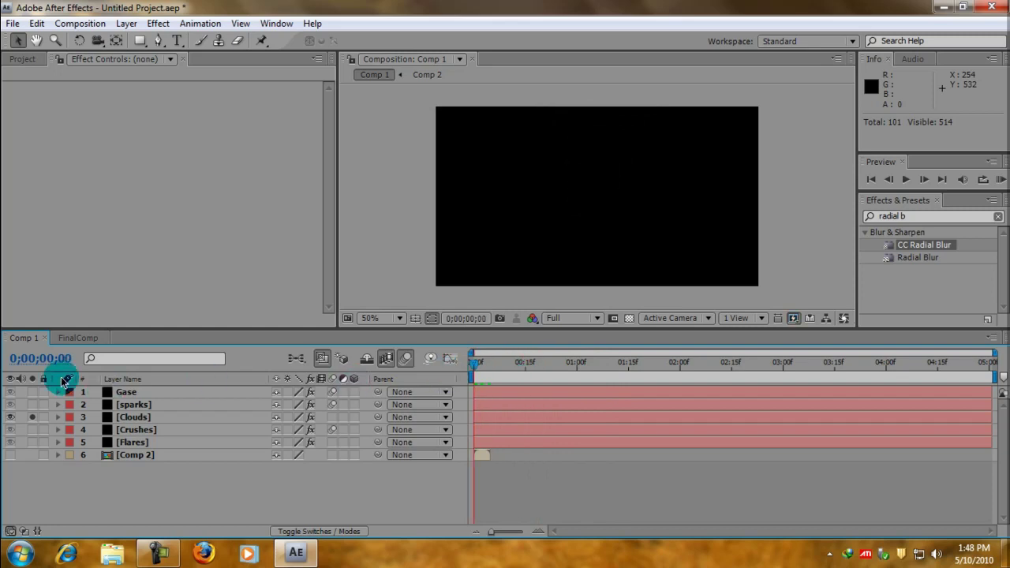
- In FinalComp, keyframe the Clouds emitter's Particles/sec at 3000 on frame 0
{"action": "left_click", "coordinate": [79, 338]}
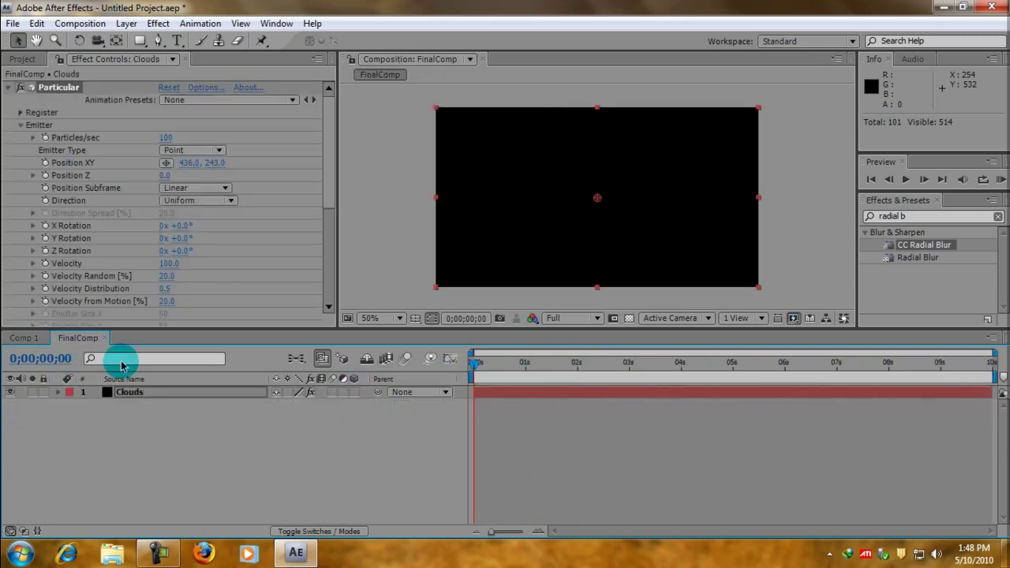
{"action": "left_click", "coordinate": [45, 139]}
{"action": "left_click", "coordinate": [168, 139]}
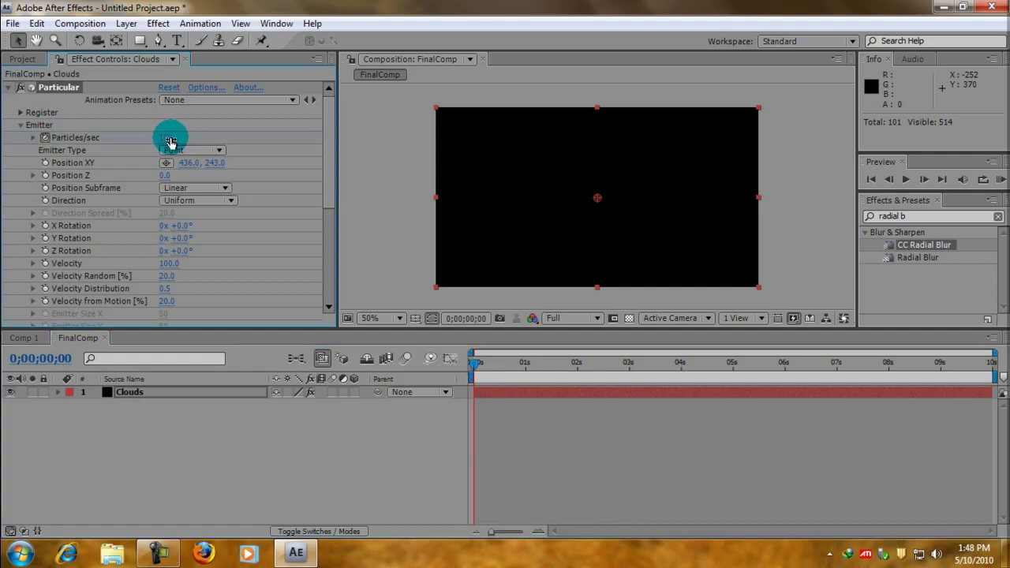
{"action": "left_click", "coordinate": [195, 188]}
{"action": "type", "text": "3000"}
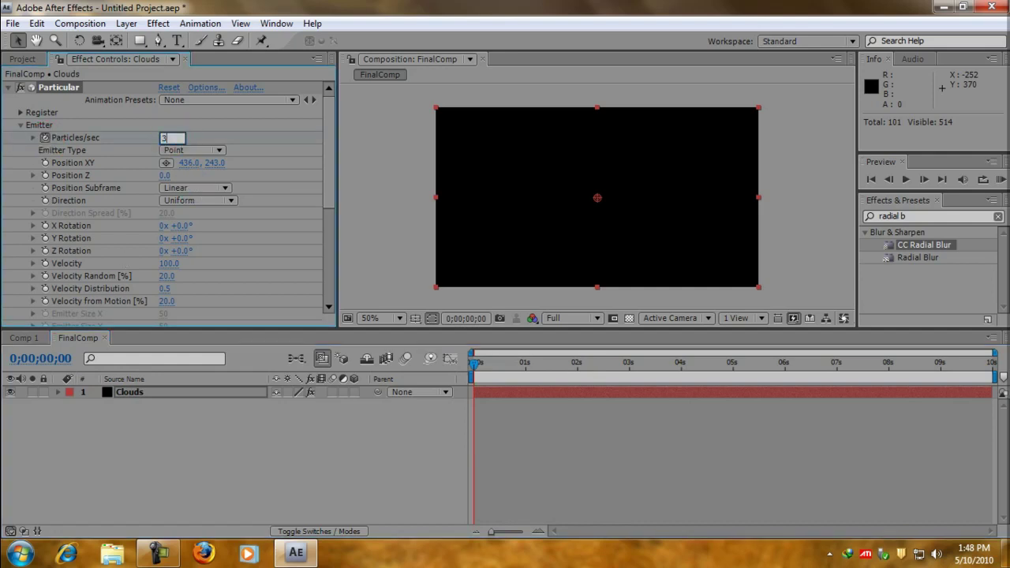
{"action": "left_click", "coordinate": [195, 188]}
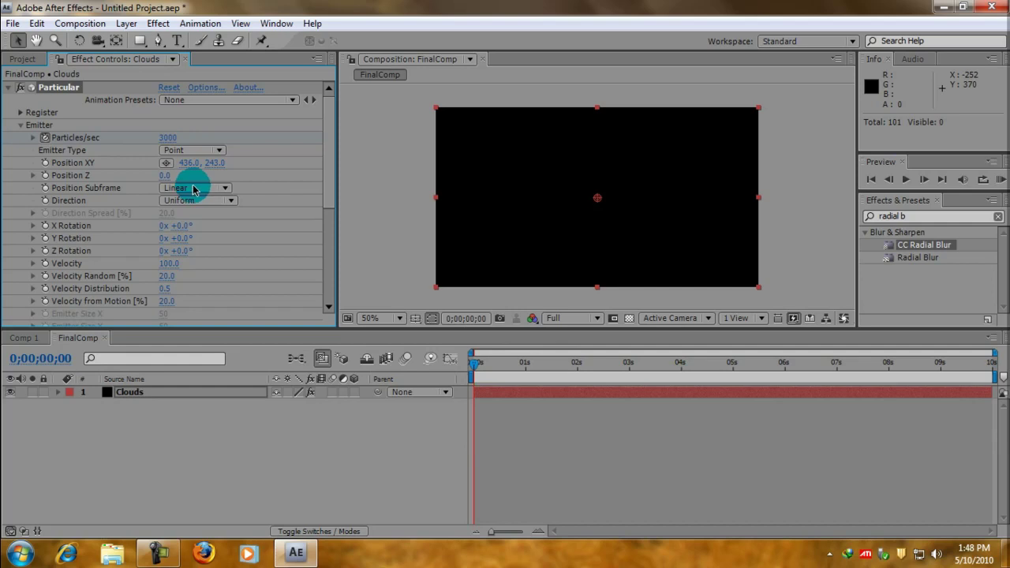
{"action": "left_click", "coordinate": [256, 220]}
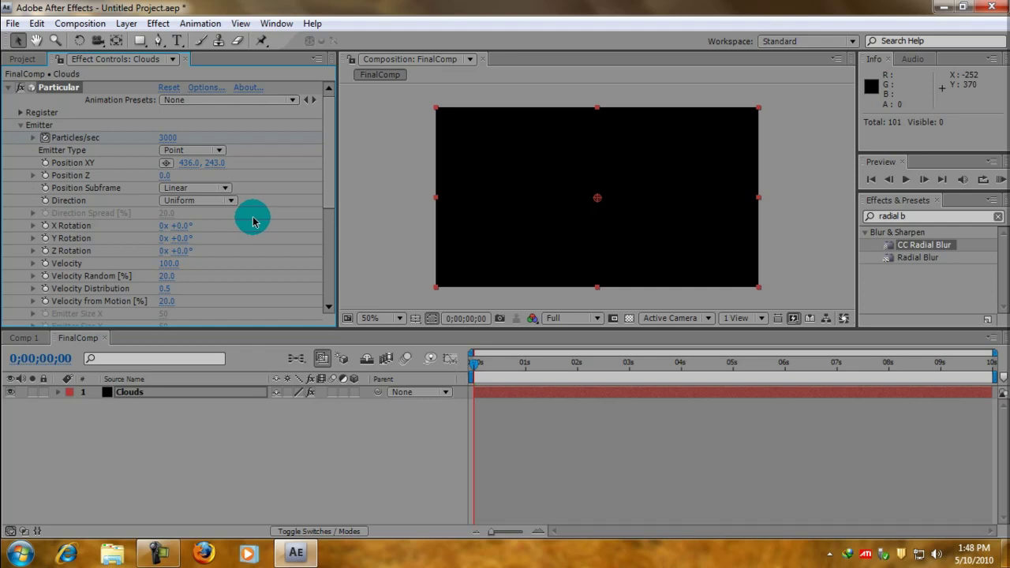
- Advance one frame to 0;00;00;01 and keyframe Particles/sec at 0
{"action": "key", "text": "Page_Down"}
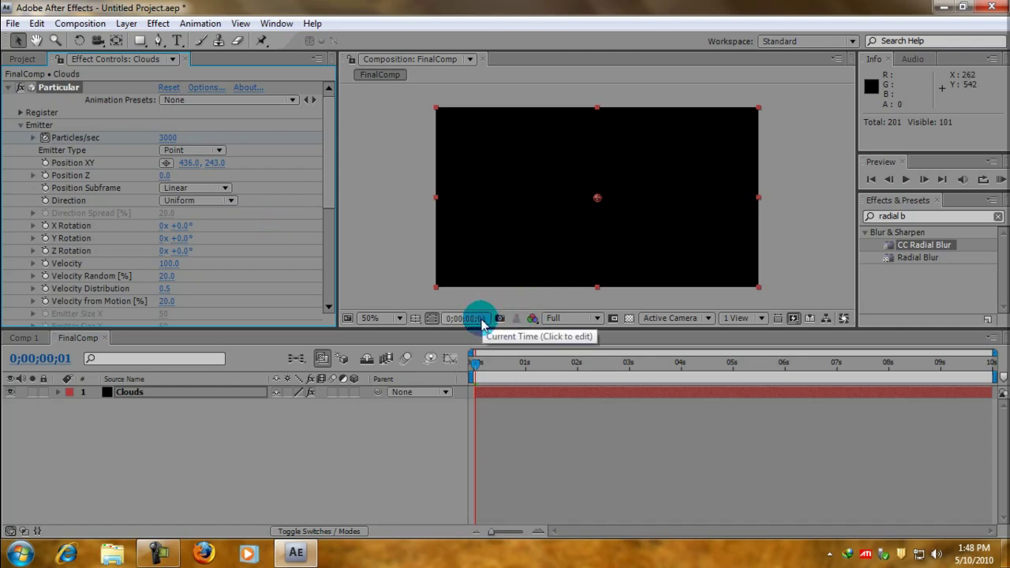
{"action": "left_click", "coordinate": [168, 138]}
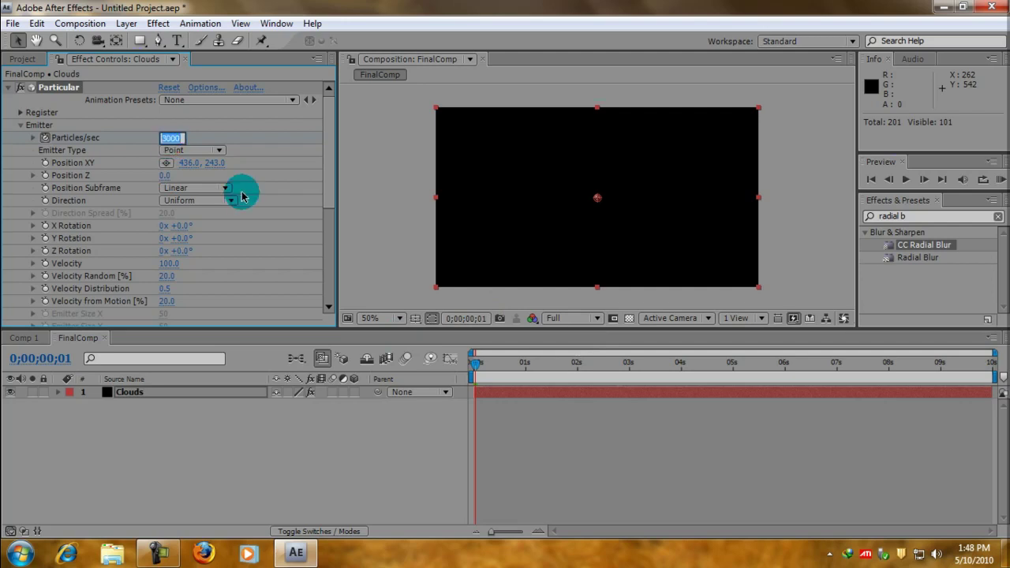
{"action": "type", "text": "0"}
{"action": "key", "text": "Return"}
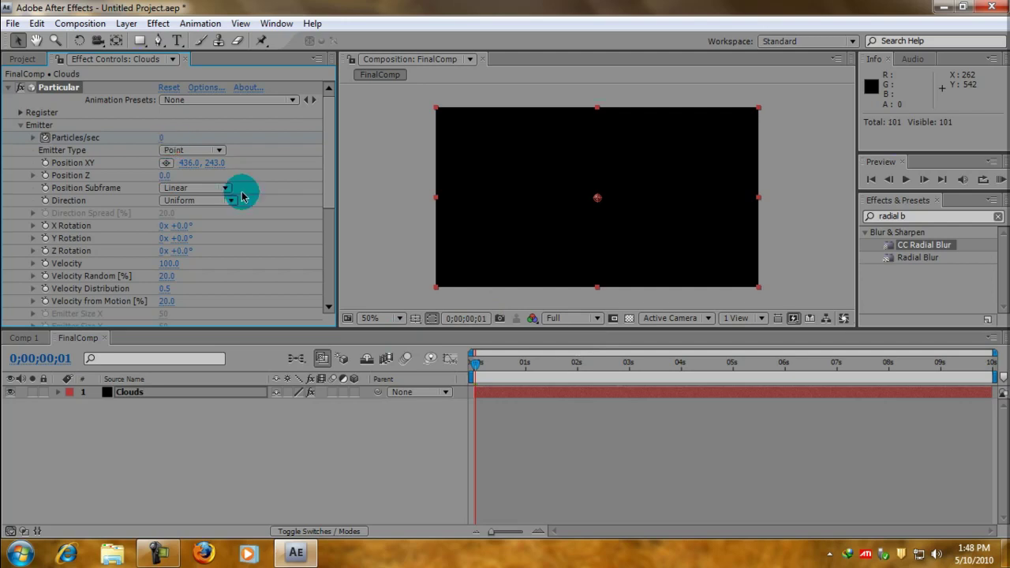
- Preview the particle burst in FinalComp and scrub from the start to frame 10
{"action": "left_click", "coordinate": [478, 375]}
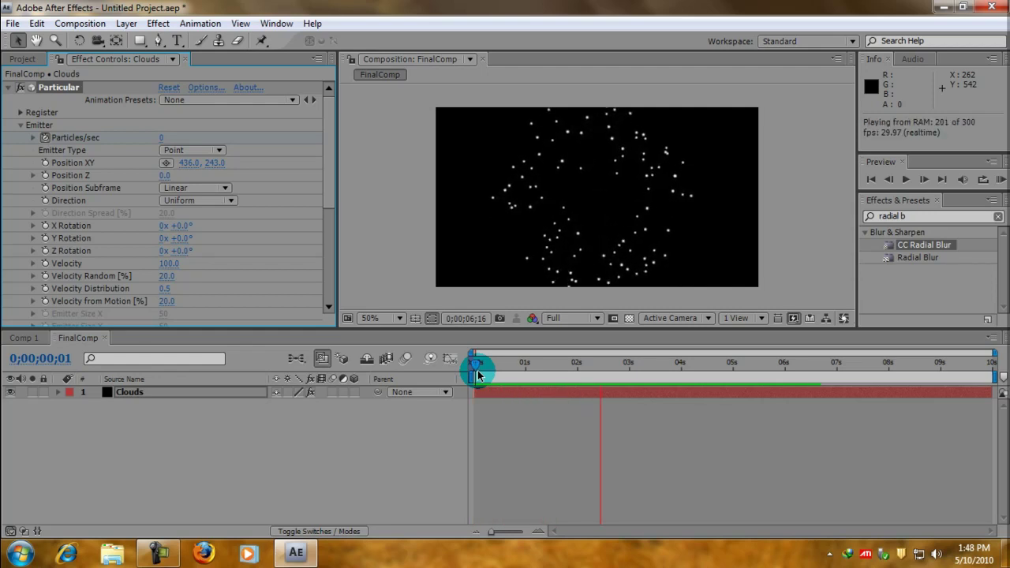
{"action": "left_click", "coordinate": [477, 375]}
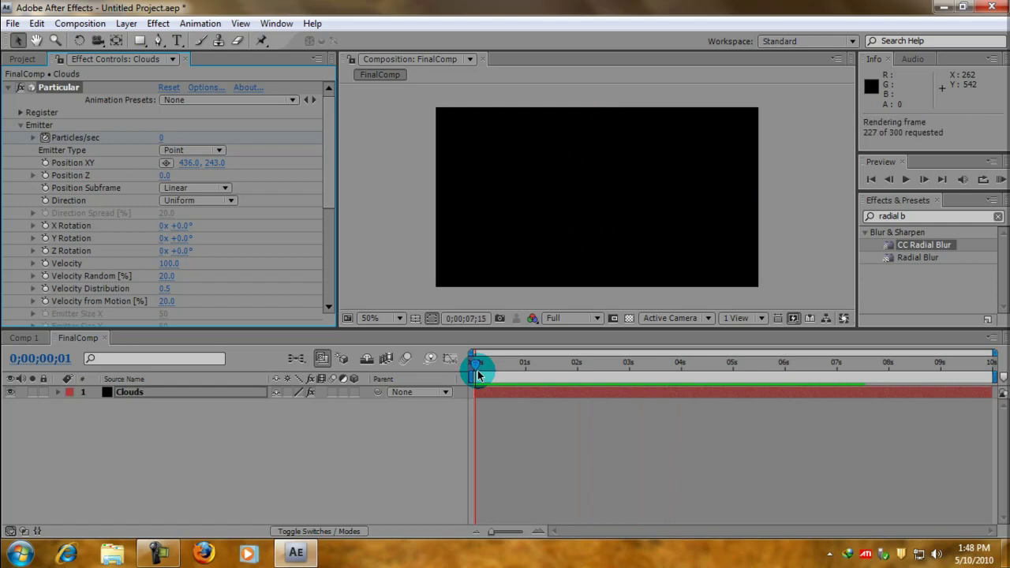
{"action": "left_click", "coordinate": [477, 375]}
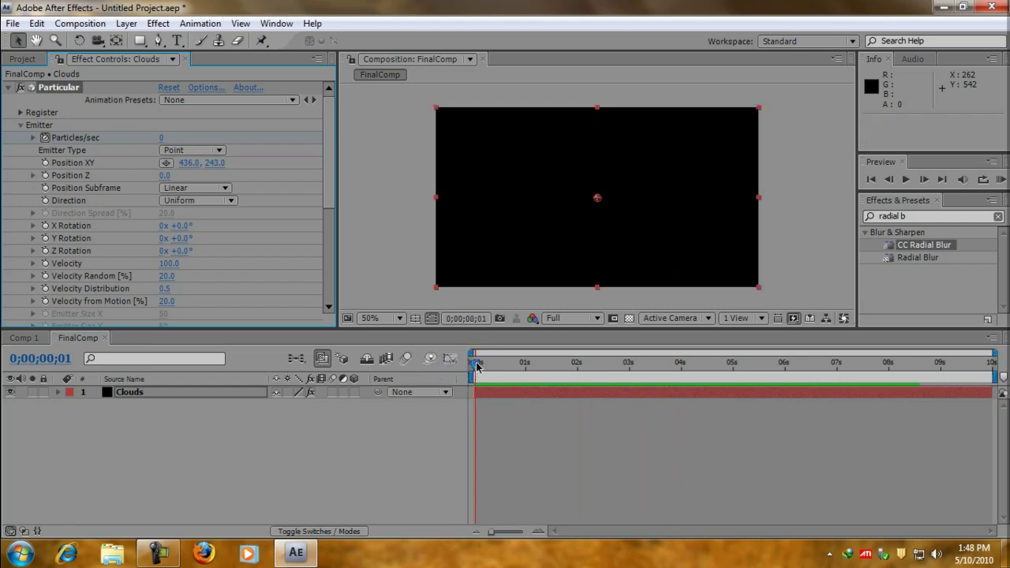
{"action": "left_click", "coordinate": [472, 365]}
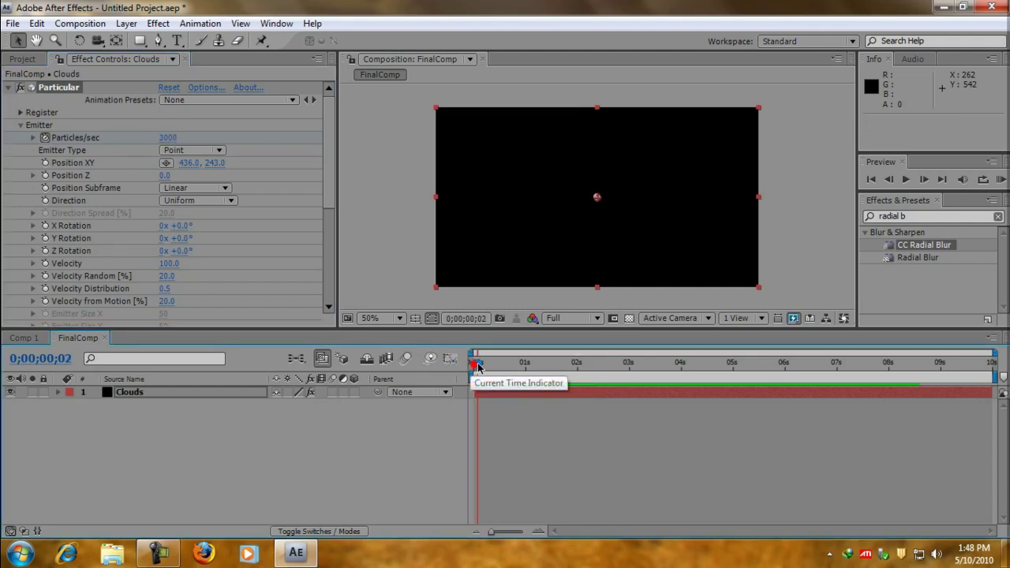
{"action": "left_click_drag", "start_coordinate": [476, 365], "coordinate": [491, 367]}
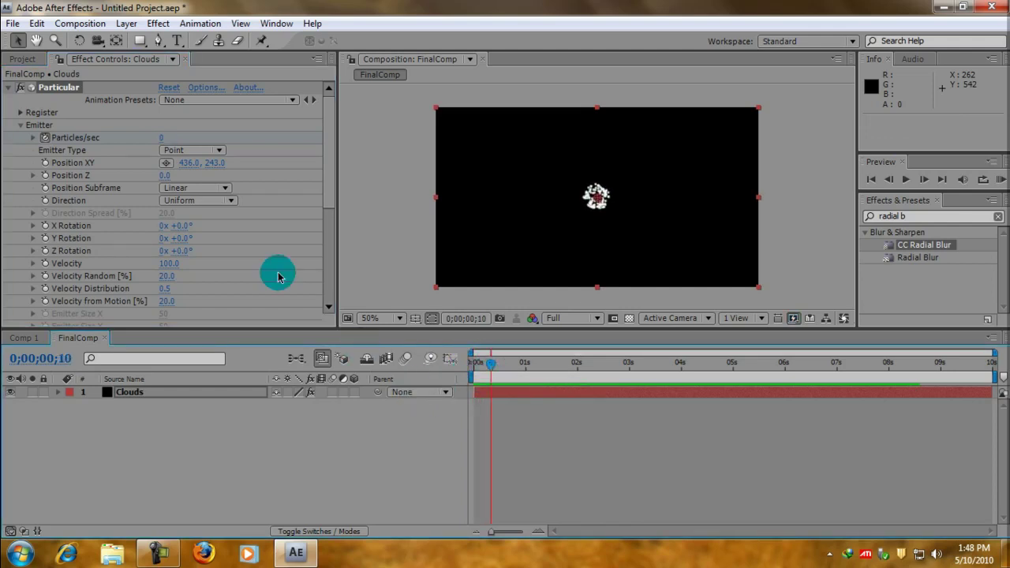
- Expand Particular's Particle settings and change the Particle Type to Cloudlet
{"action": "left_click_drag", "start_coordinate": [327, 198], "coordinate": [323, 293]}
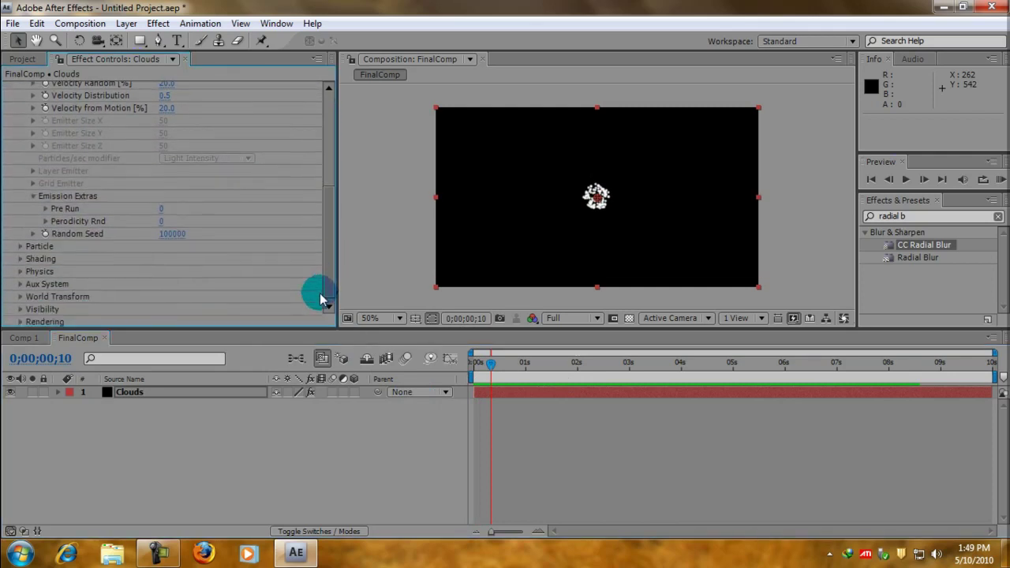
{"action": "left_click", "coordinate": [19, 246]}
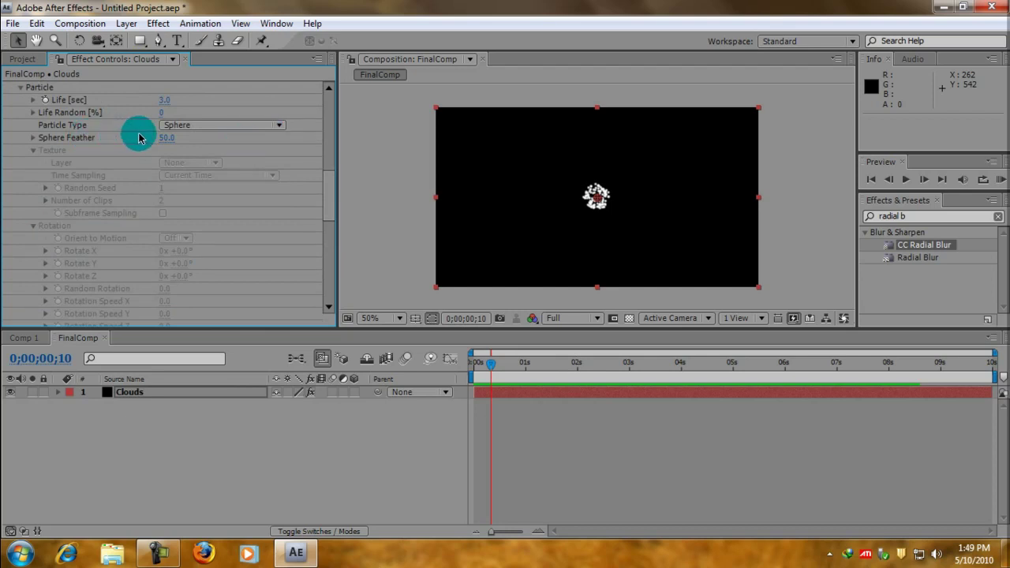
{"action": "left_click", "coordinate": [202, 127]}
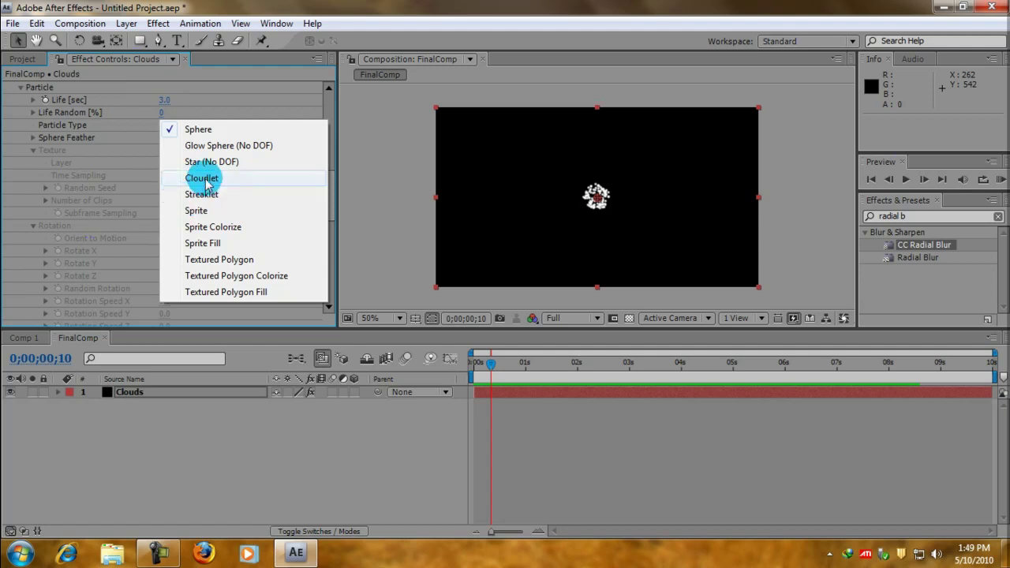
{"action": "left_click", "coordinate": [203, 177]}
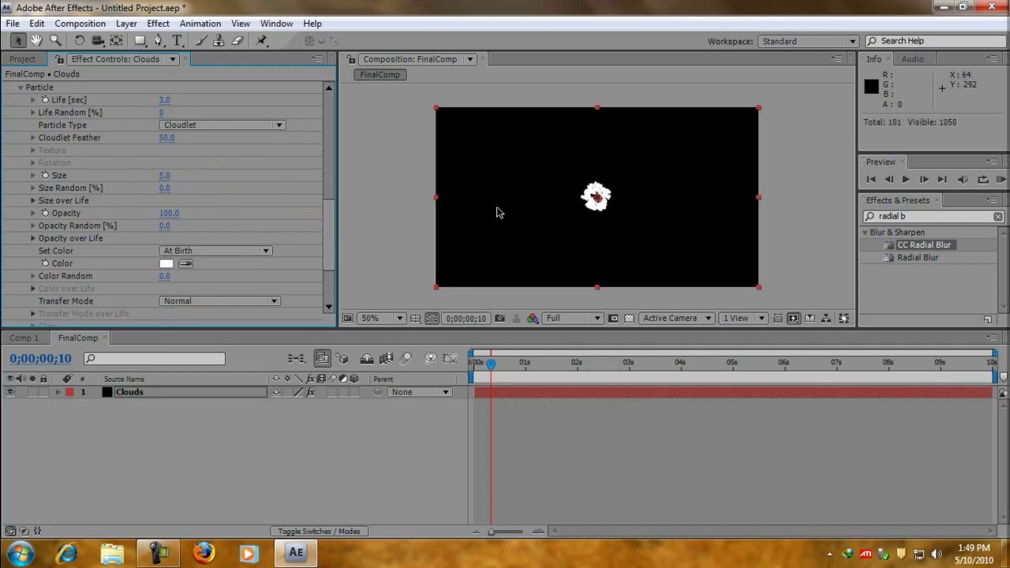
- Set the cloudlet particles' Size to 35 and Size Random to 80%
{"action": "left_click", "coordinate": [325, 225]}
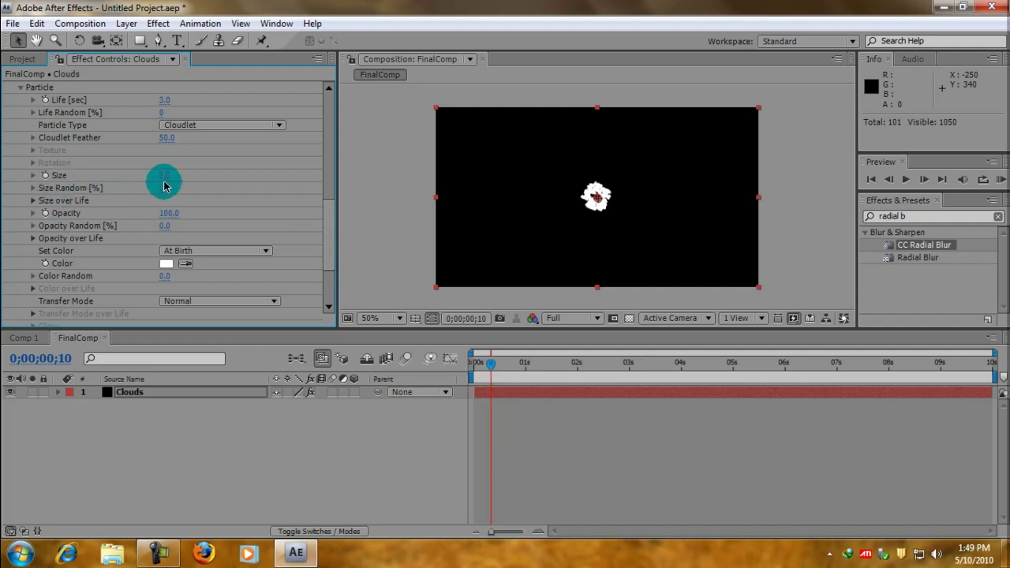
{"action": "left_click_drag", "start_coordinate": [162, 183], "coordinate": [206, 184]}
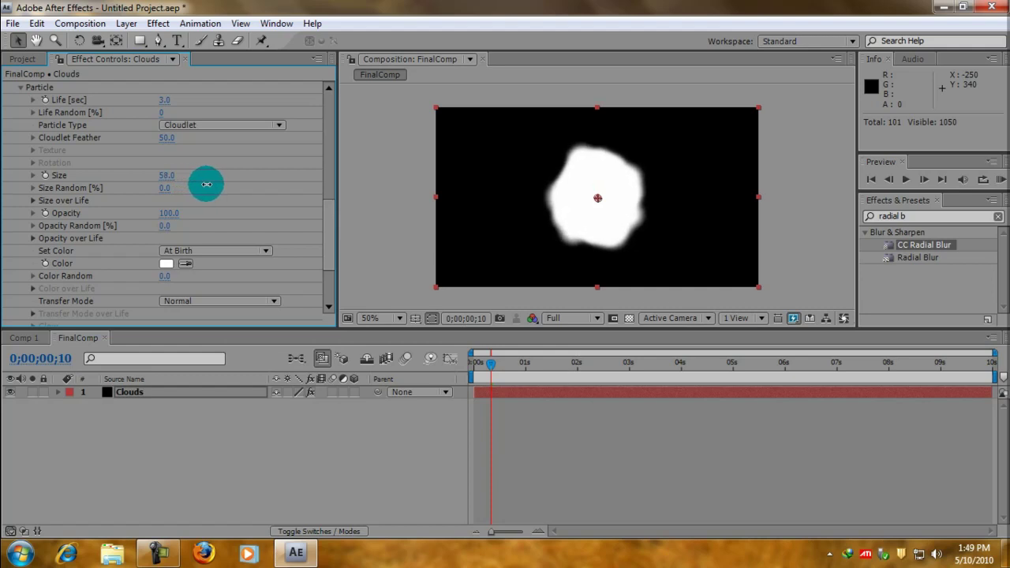
{"action": "left_click", "coordinate": [168, 175]}
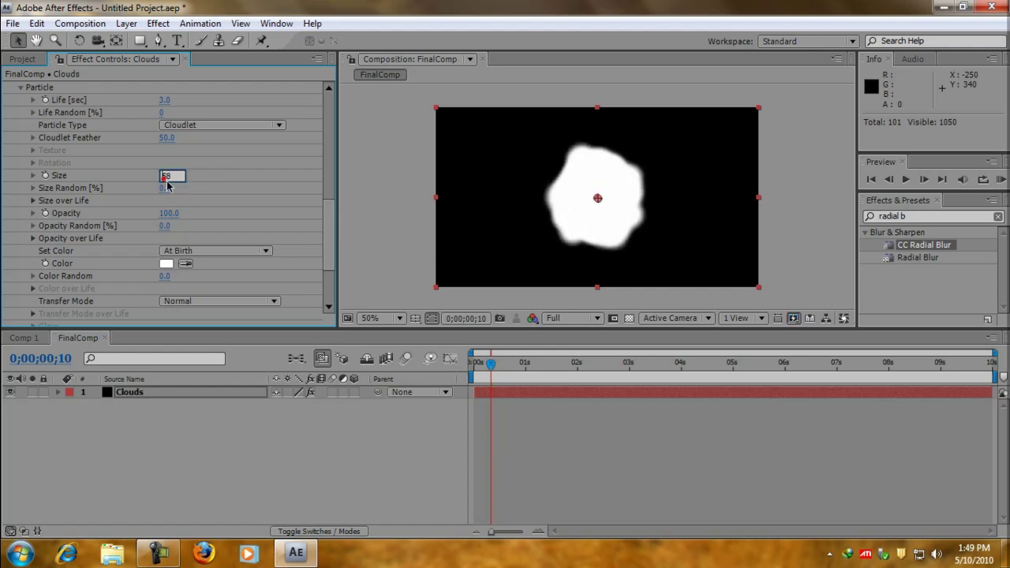
{"action": "left_click", "coordinate": [173, 177]}
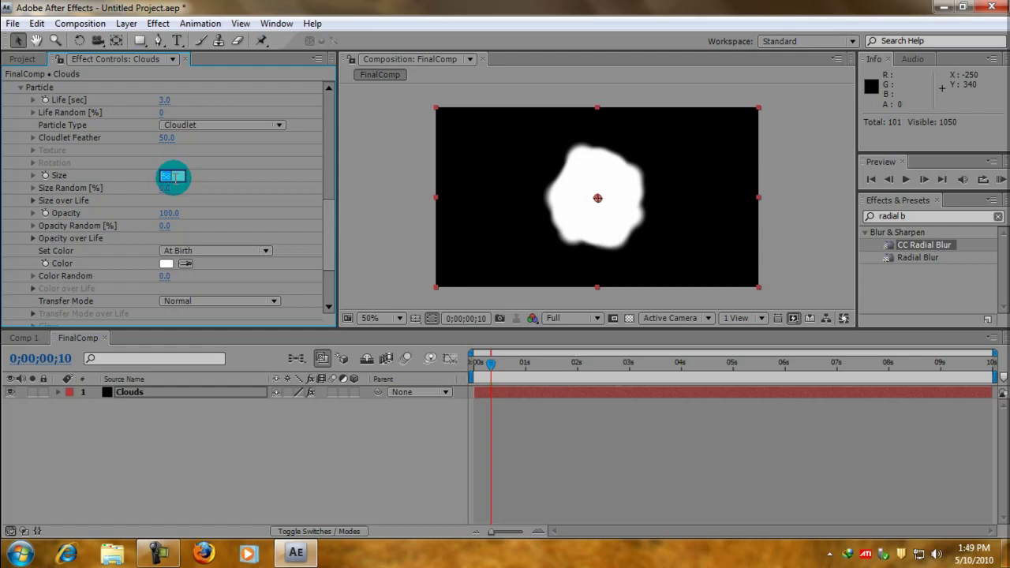
{"action": "type", "text": "35"}
{"action": "key", "text": "Return"}
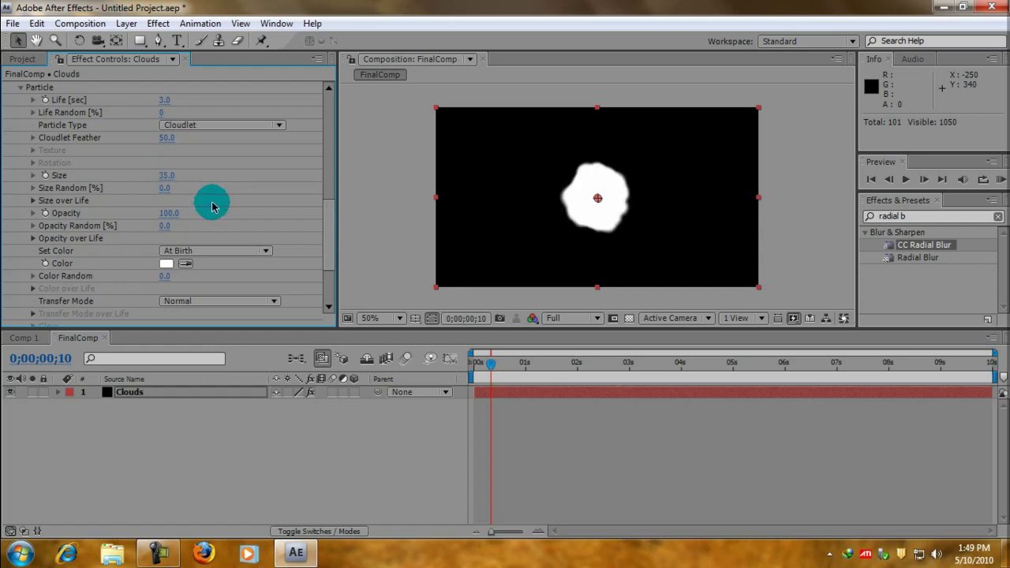
{"action": "left_click", "coordinate": [166, 189]}
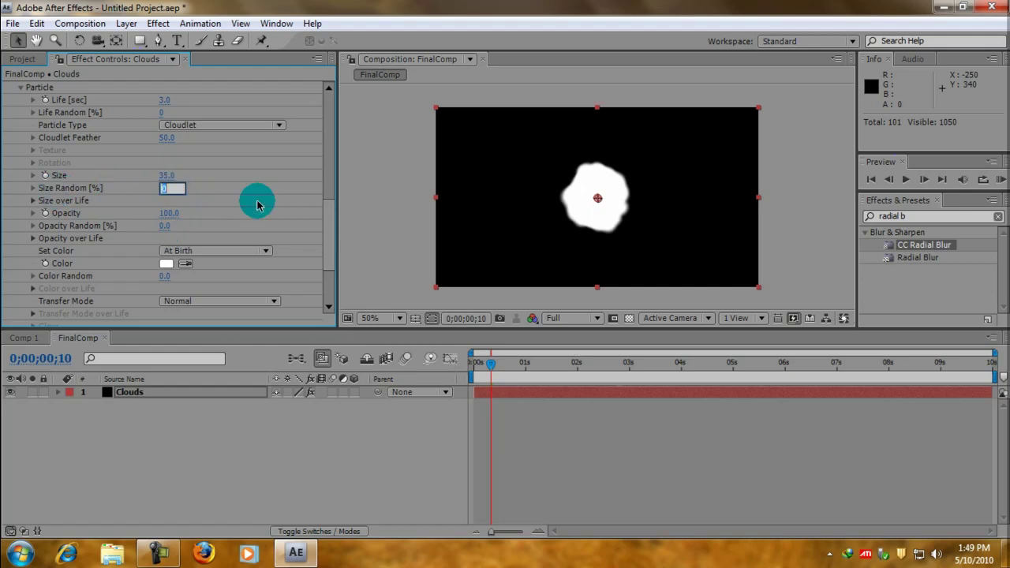
{"action": "type", "text": "80"}
{"action": "left_click", "coordinate": [257, 201]}
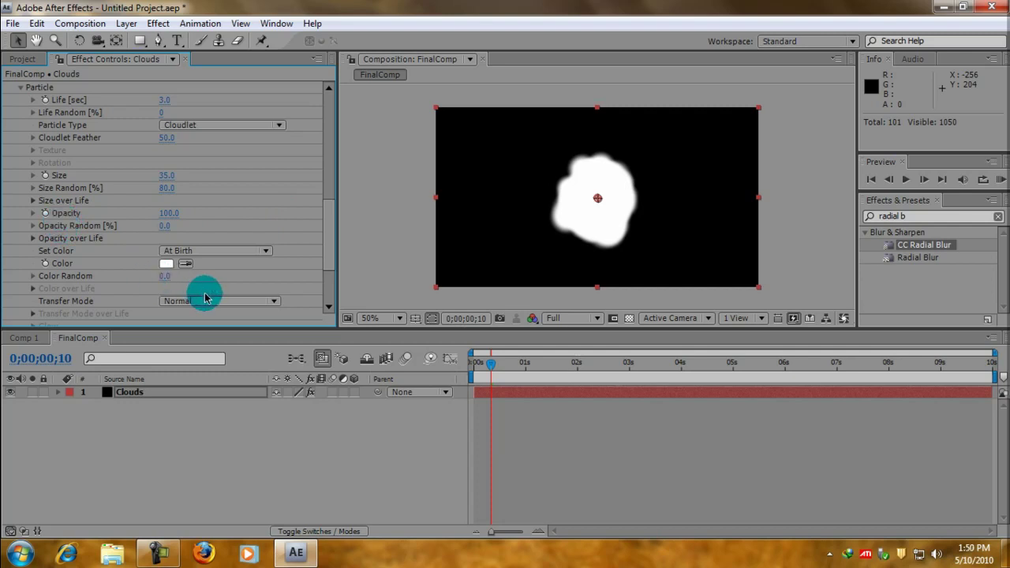
- Cycle the project color depth to 8 bpc, and return to the Clouds layer's effect settings
{"action": "left_click", "coordinate": [26, 60]}
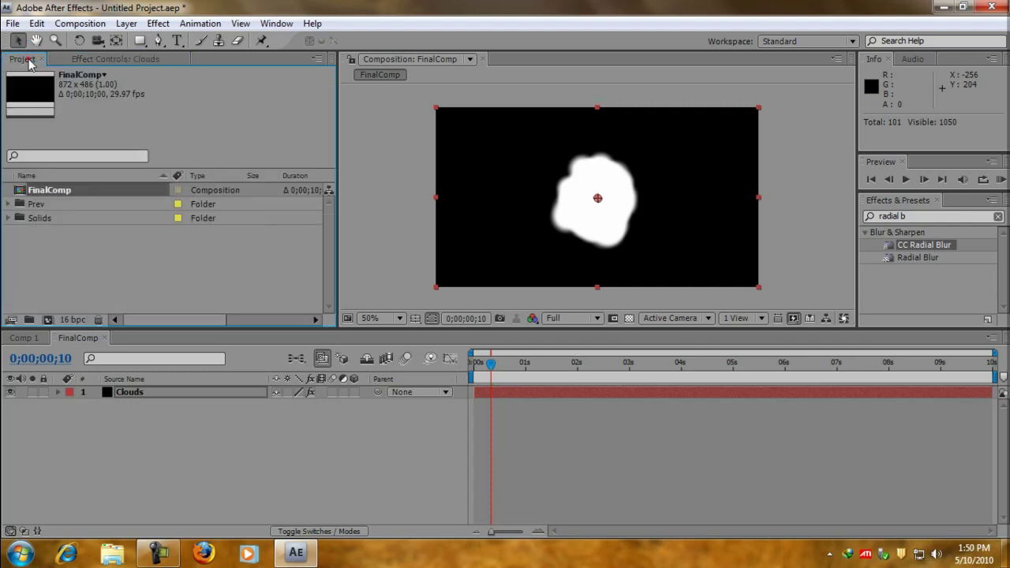
{"action": "left_click", "coordinate": [71, 321], "text": "alt"}
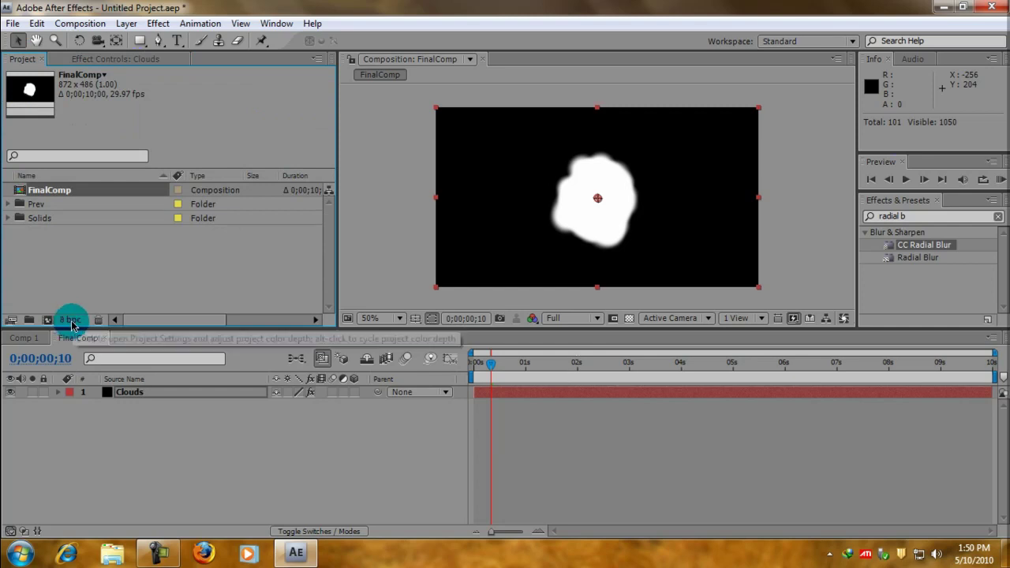
{"action": "left_click", "coordinate": [98, 63]}
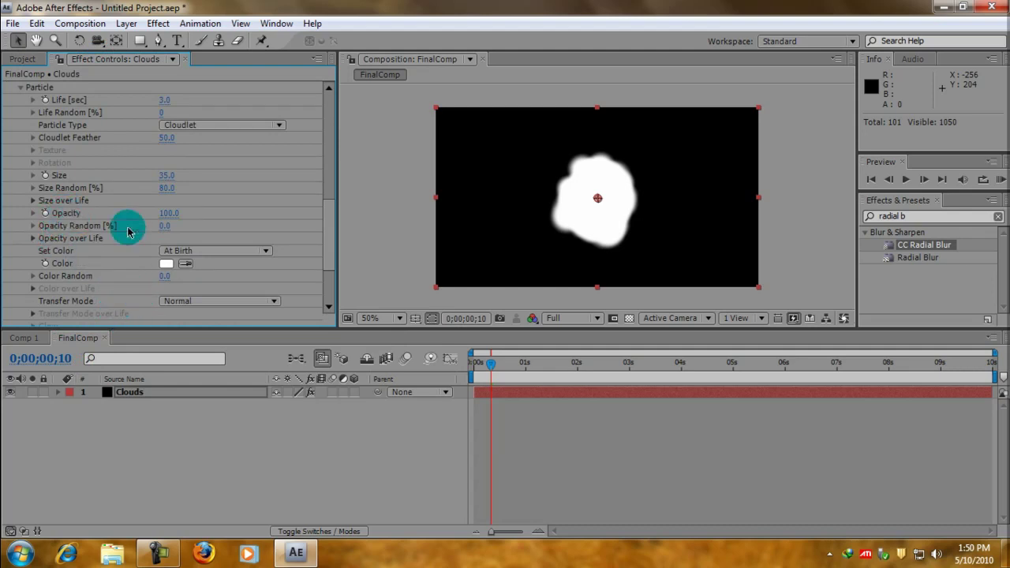
- Set the cloudlet particles' Opacity to 2 and Opacity Random to 75%
{"action": "left_click", "coordinate": [168, 213]}
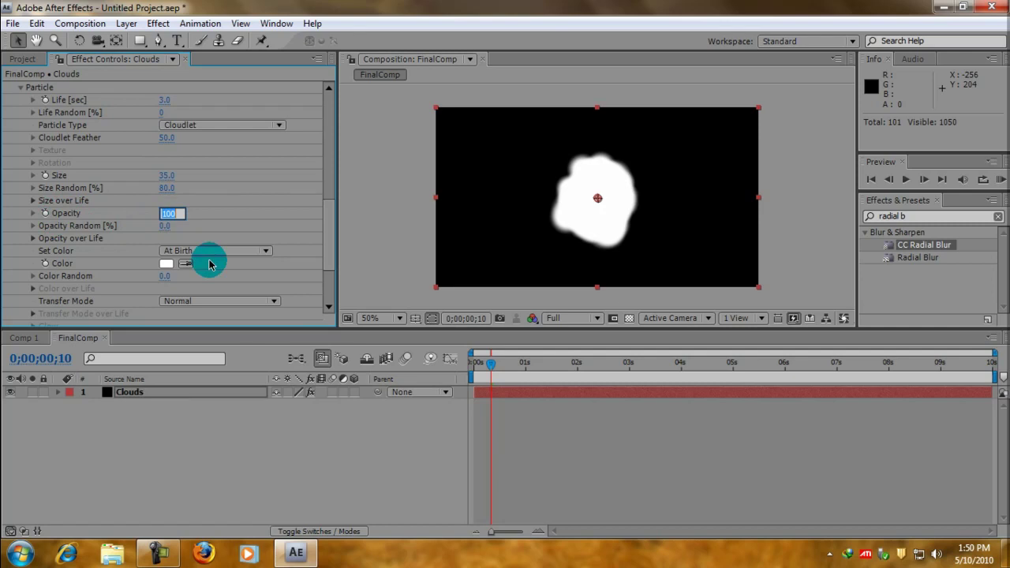
{"action": "type", "text": "2"}
{"action": "key", "text": "Return"}
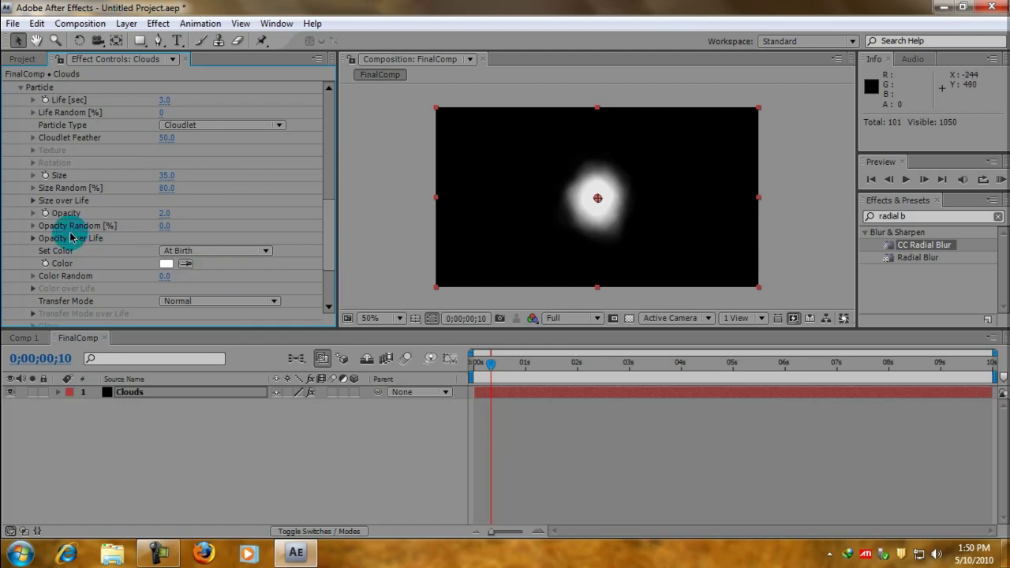
{"action": "left_click", "coordinate": [164, 232]}
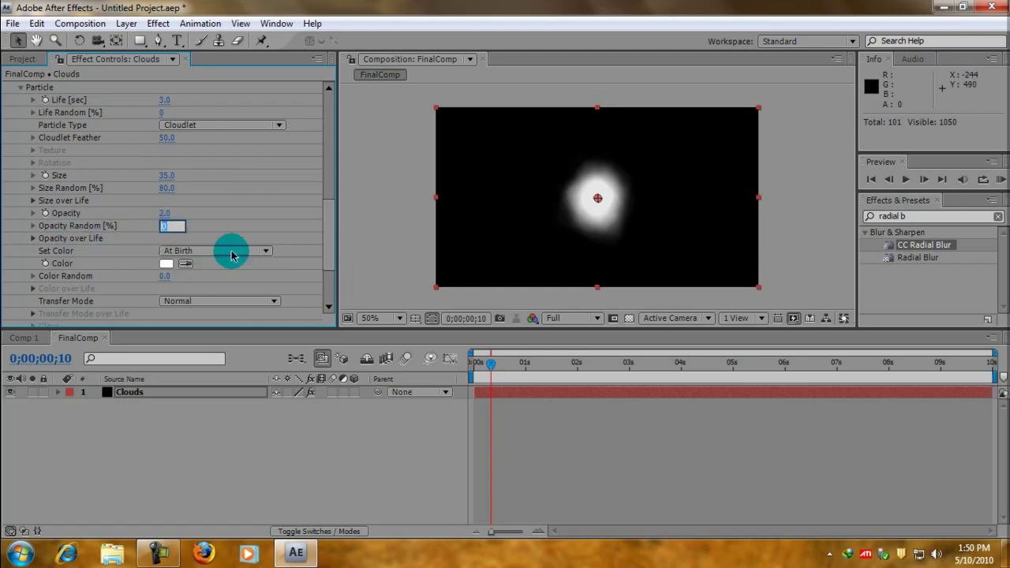
{"action": "type", "text": "75"}
{"action": "left_click", "coordinate": [232, 252]}
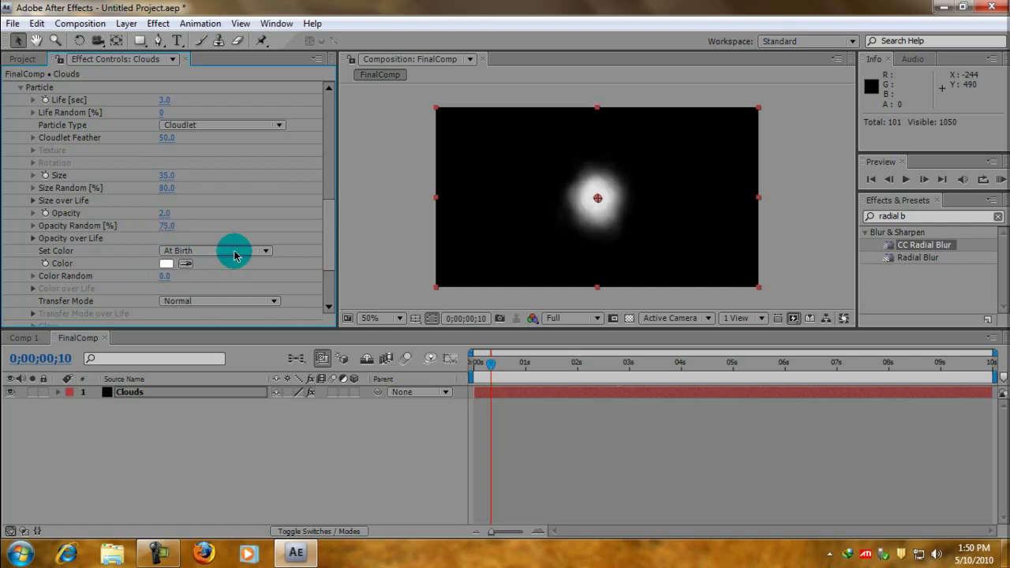
- Return to the first frame of FinalComp and play a RAM preview of the particle burst
{"action": "left_click", "coordinate": [483, 383]}
{"action": "left_click_drag", "start_coordinate": [483, 383], "coordinate": [420, 376]}
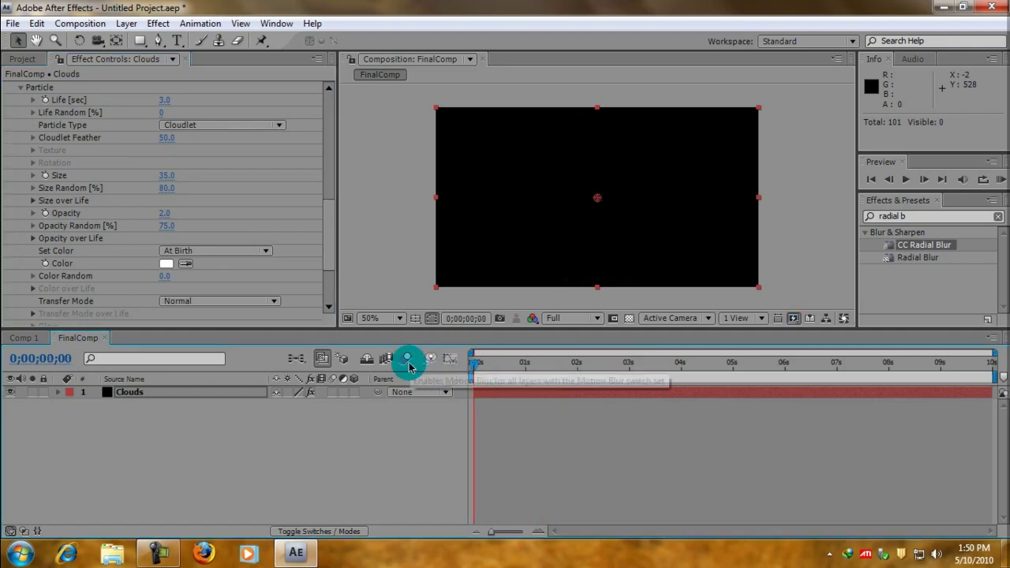
{"action": "left_click", "coordinate": [408, 363]}
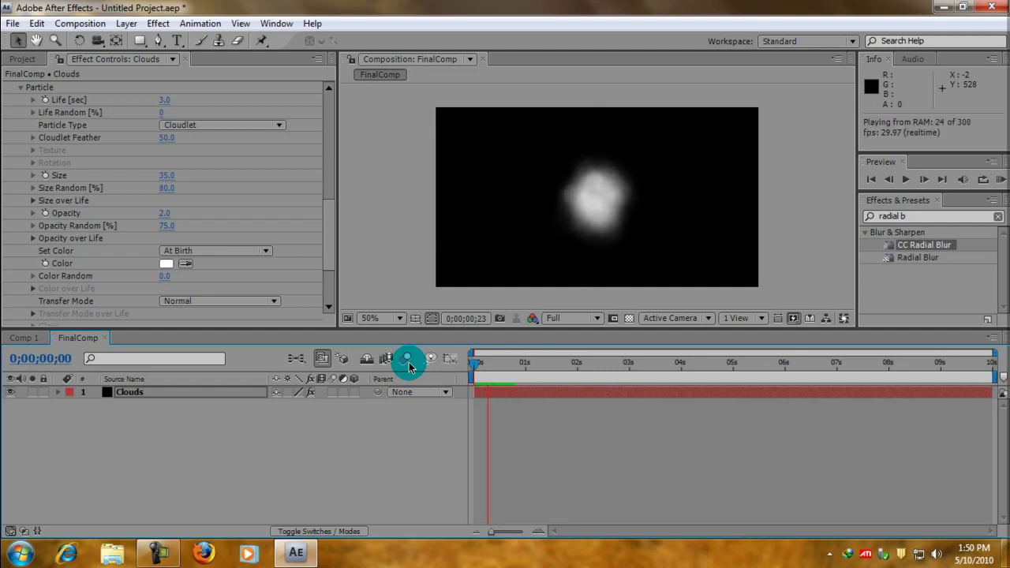
{"action": "left_click", "coordinate": [407, 361]}
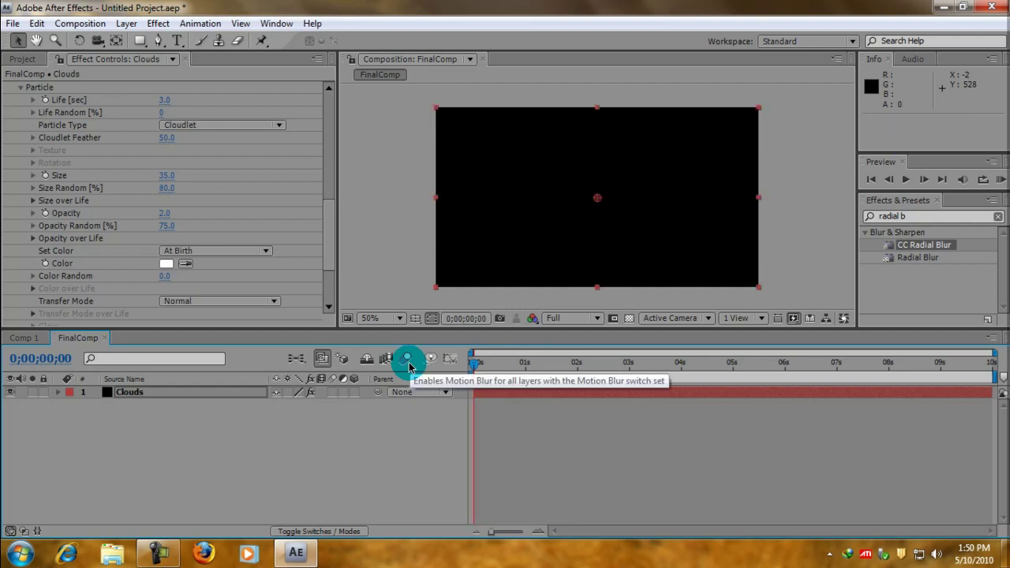
- Check the Particles/sec keyframes on the first two frames, and inspect the burst at 100% magnification at frames 21 and 8
{"action": "scroll", "coordinate": [316, 219], "scroll_direction": "up", "scroll_amount": 10}
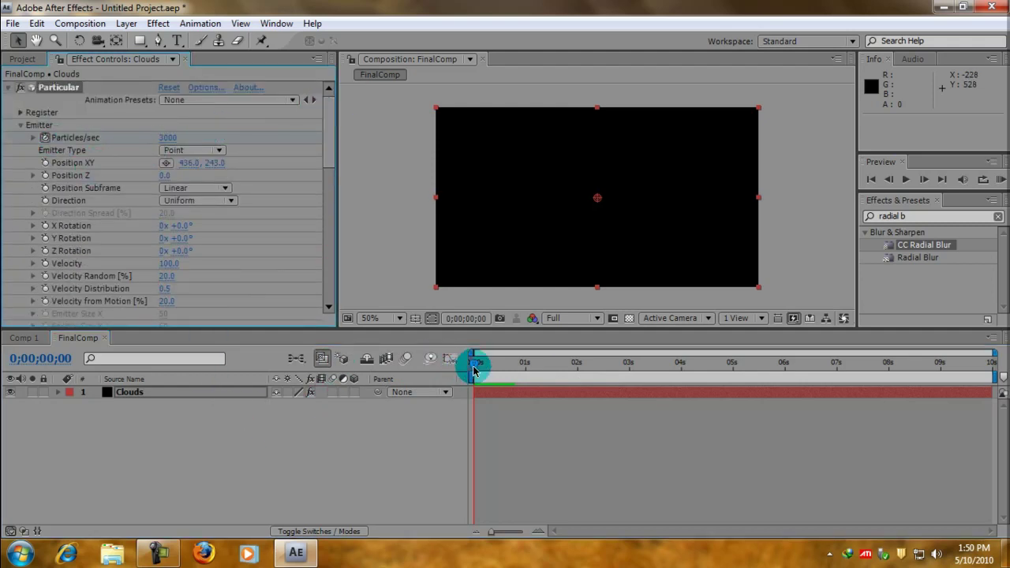
{"action": "mouse_move", "coordinate": [475, 366]}
{"action": "left_mouse_down"}
{"action": "mouse_move", "coordinate": [510, 362]}
{"action": "mouse_move", "coordinate": [456, 363]}
{"action": "left_mouse_up"}
{"action": "left_click", "coordinate": [211, 271]}
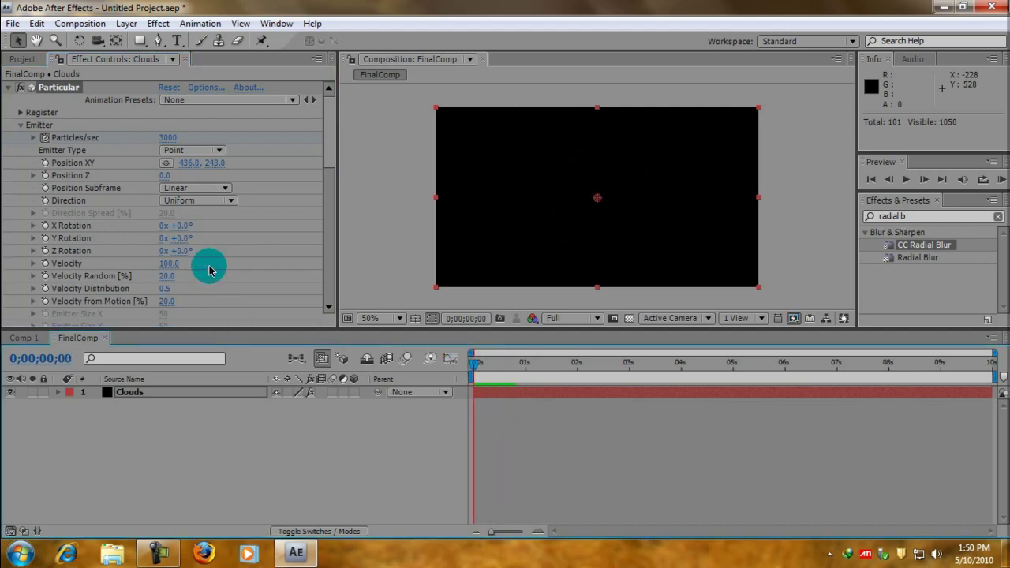
{"action": "key", "text": "Page_Down"}
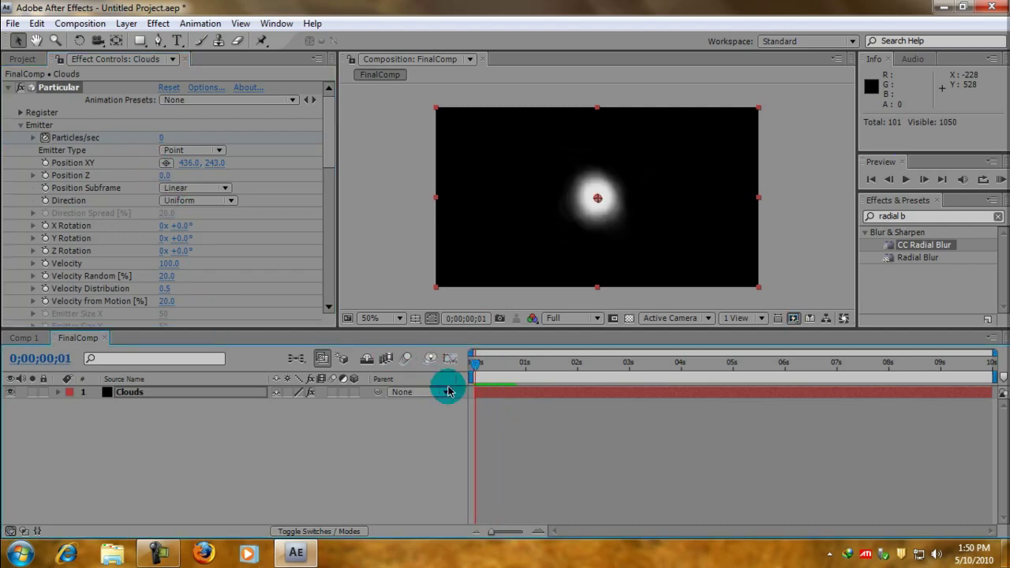
{"action": "left_click_drag", "start_coordinate": [478, 362], "coordinate": [511, 378]}
{"action": "key", "text": "period"}
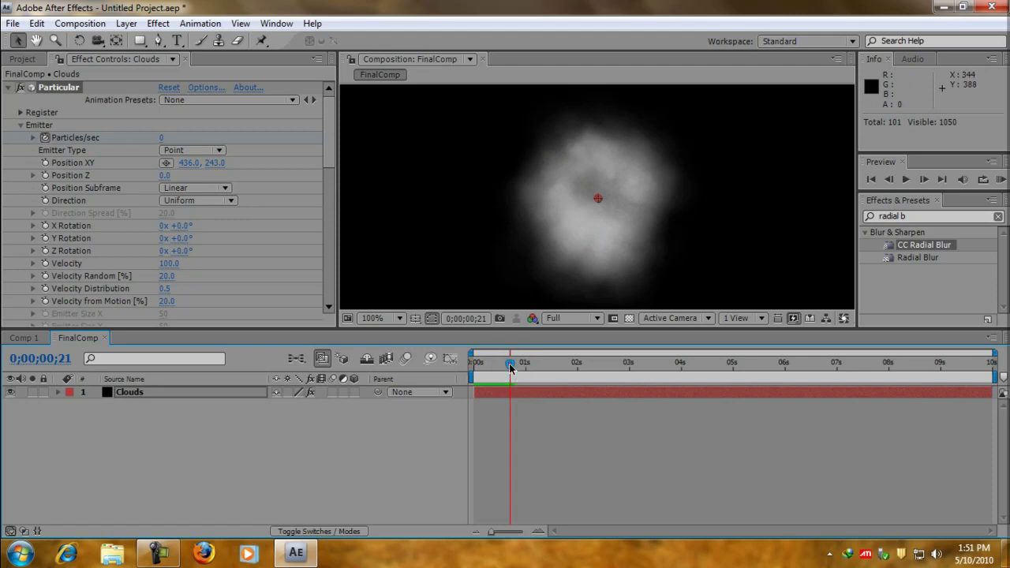
{"action": "left_click_drag", "start_coordinate": [510, 367], "coordinate": [489, 367]}
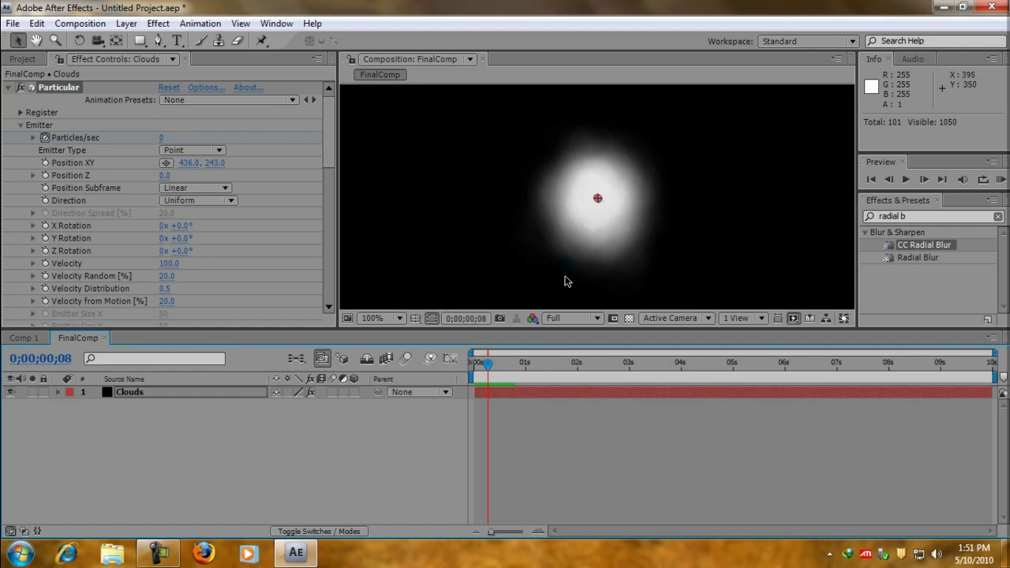
- Compare the cloud's smoothness at 16 bpc and 32 bpc color depth, and return the project to 8 bpc
{"action": "left_click", "coordinate": [131, 184]}
{"action": "left_click", "coordinate": [22, 63]}
{"action": "left_click", "coordinate": [68, 324]}
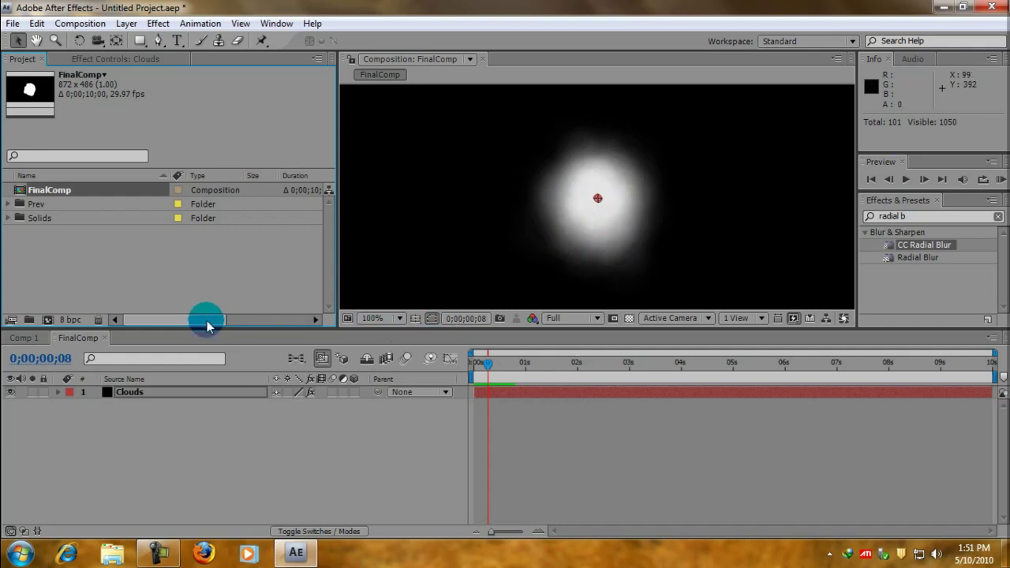
{"action": "left_click", "coordinate": [66, 323], "text": "alt"}
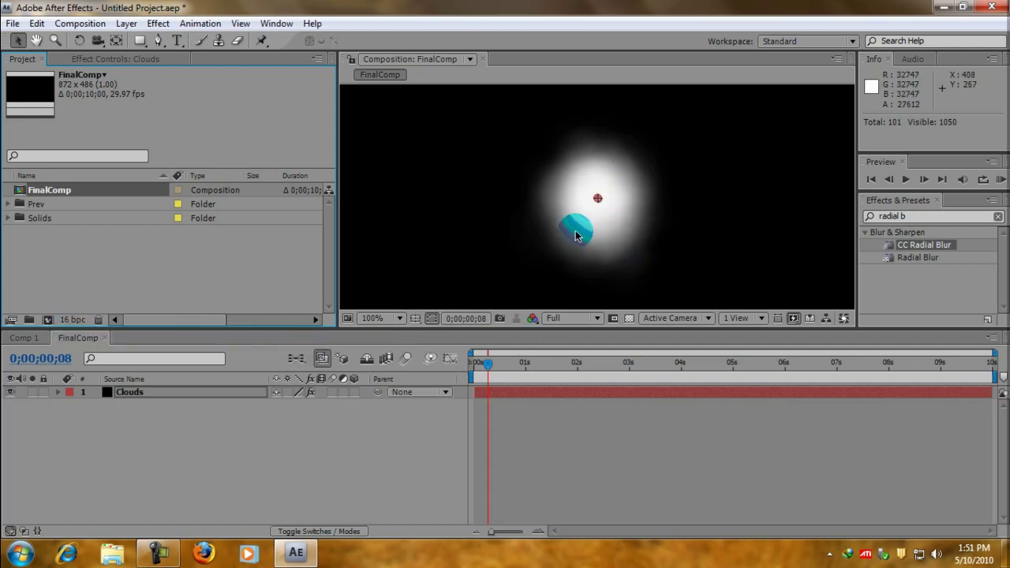
{"action": "left_click_drag", "start_coordinate": [490, 363], "coordinate": [529, 363]}
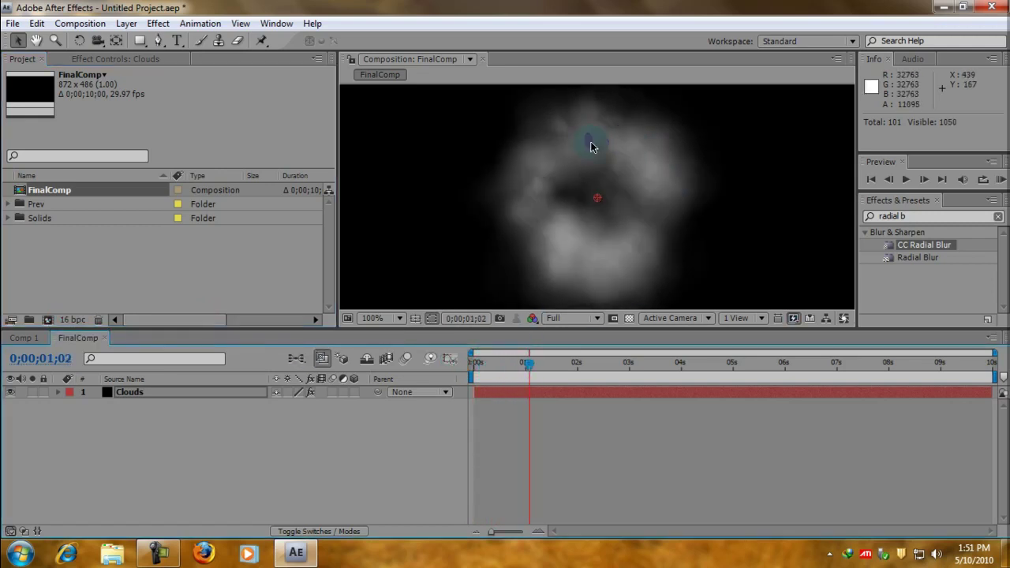
{"action": "left_click", "coordinate": [75, 321], "text": "alt"}
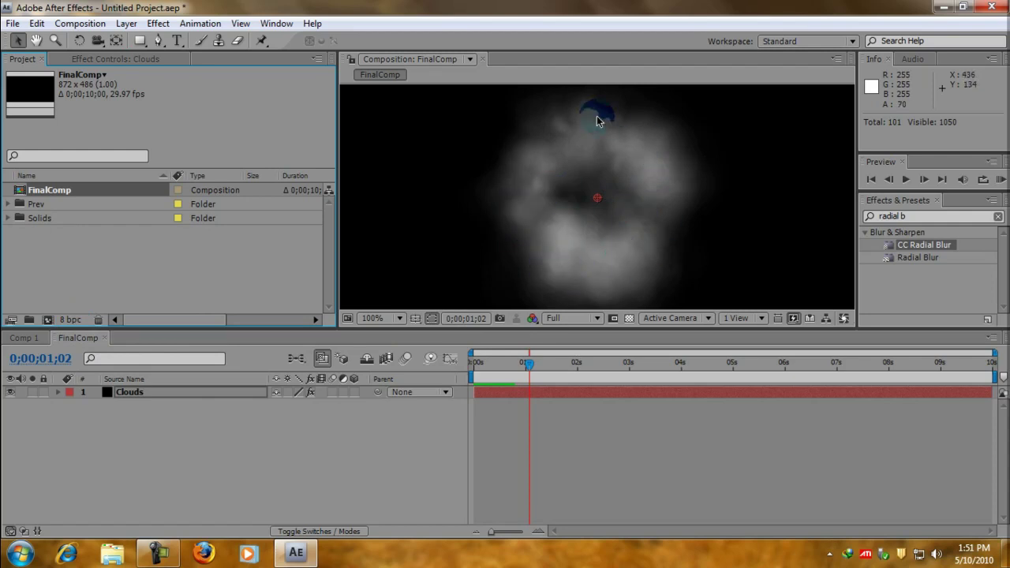
{"action": "left_click", "coordinate": [71, 321]}
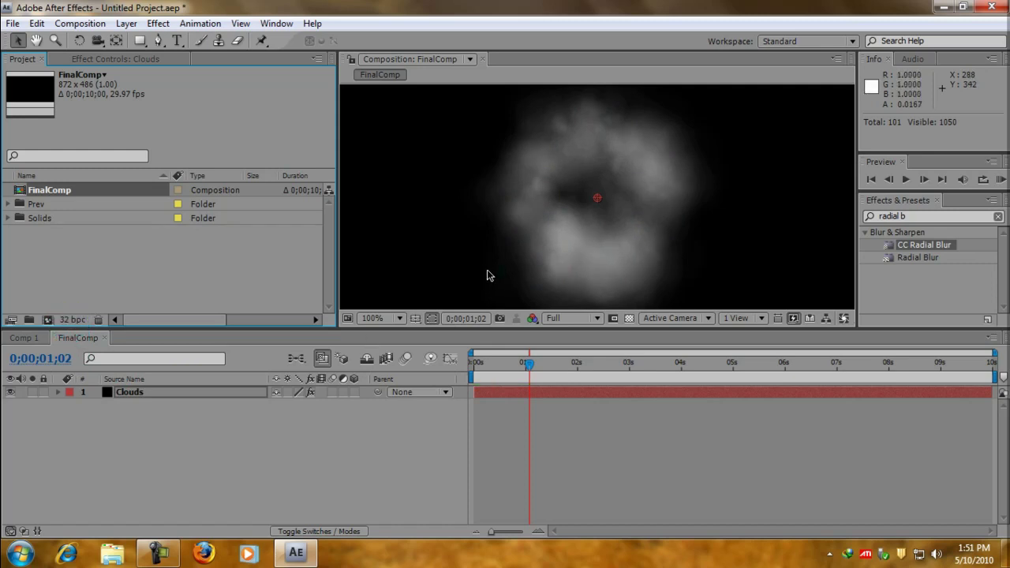
{"action": "left_click", "coordinate": [71, 320], "text": "alt"}
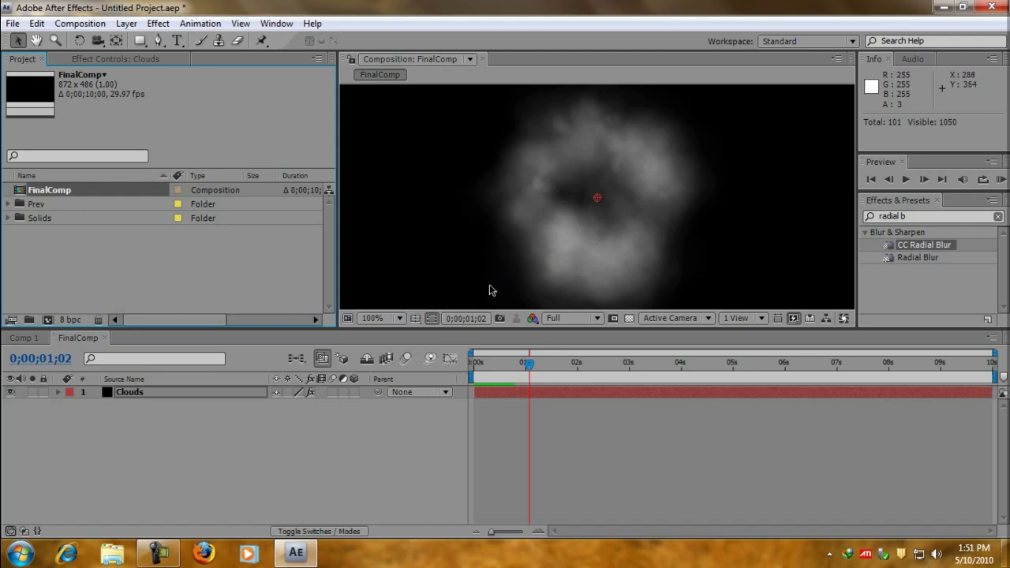
- Reduce the emitter's Velocity to 50 in the Clouds layer's Particular effect
{"action": "scroll", "coordinate": [546, 268], "scroll_direction": "down", "scroll_amount": 2}
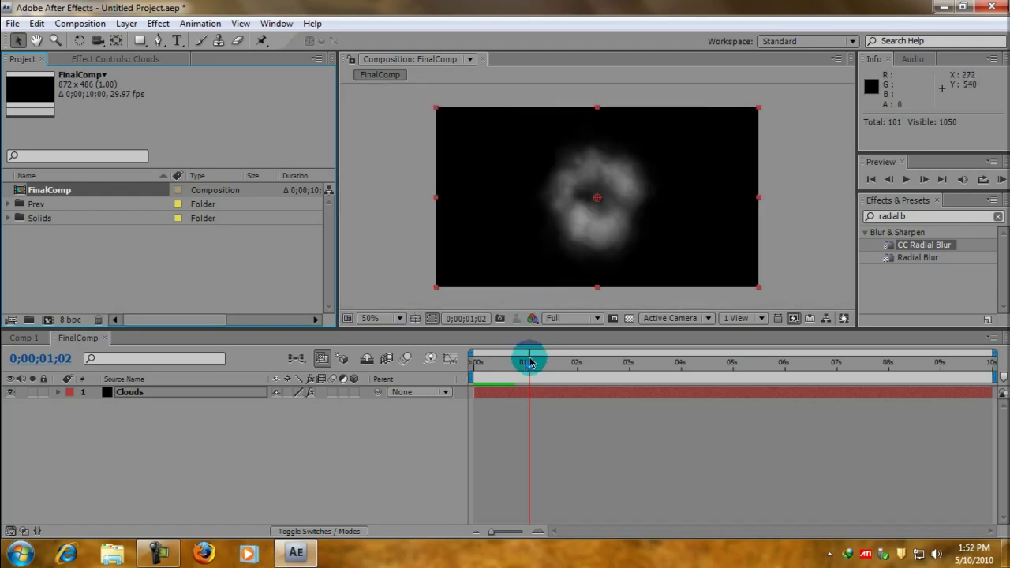
{"action": "left_click_drag", "start_coordinate": [472, 367], "coordinate": [514, 377]}
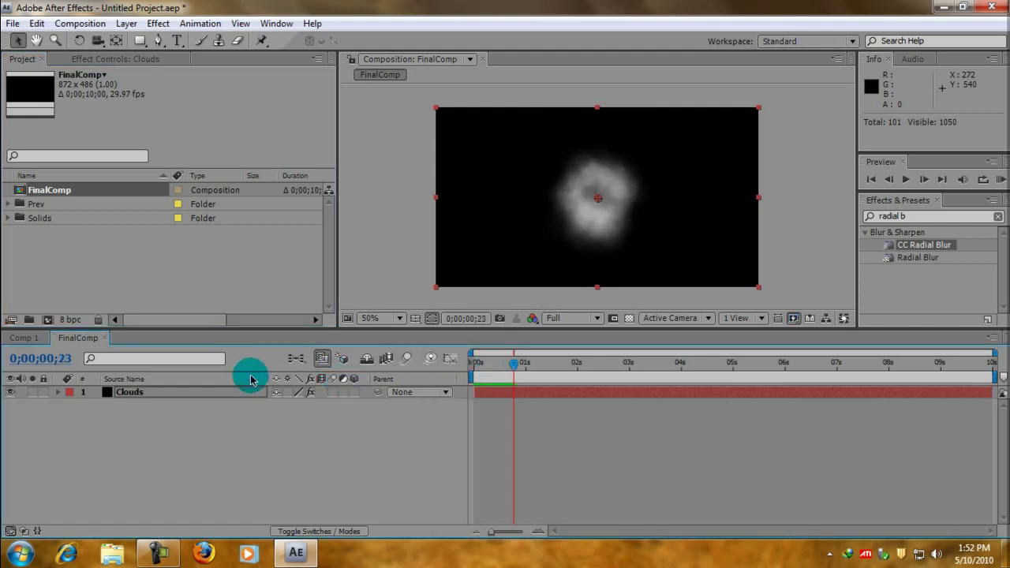
{"action": "left_click", "coordinate": [227, 395]}
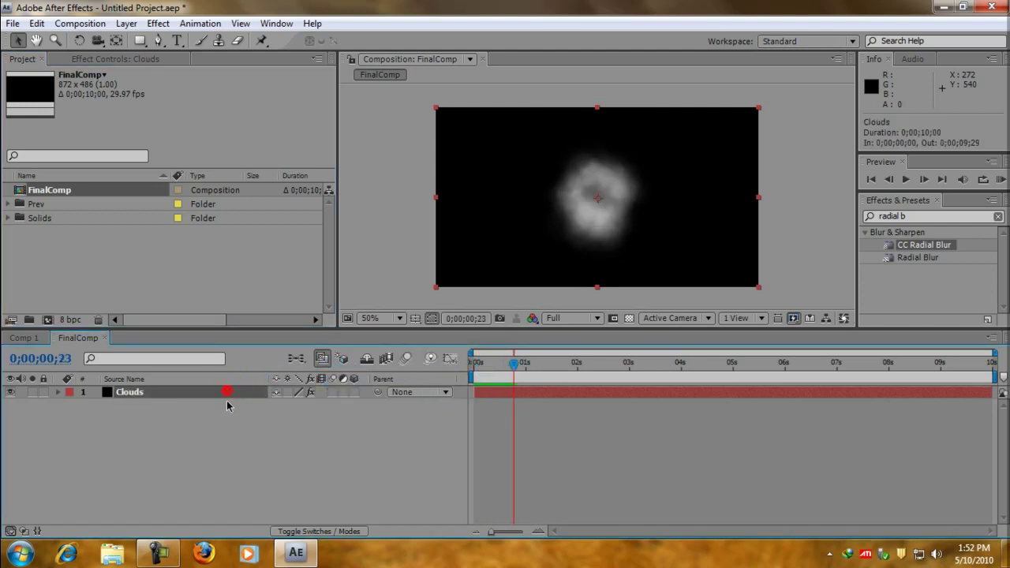
{"action": "left_click", "coordinate": [94, 60]}
{"action": "left_click", "coordinate": [330, 158]}
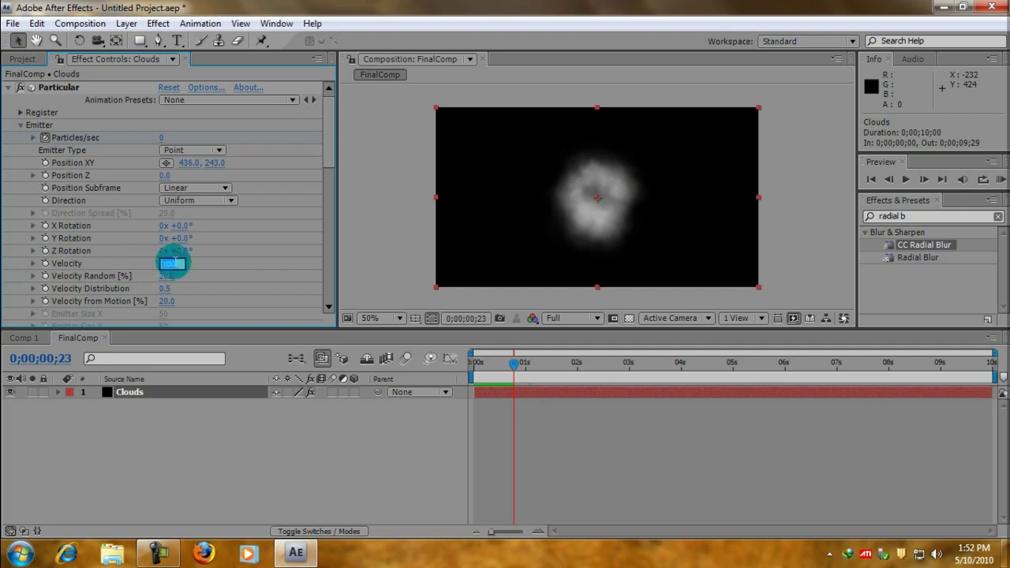
{"action": "key", "text": "Return"}
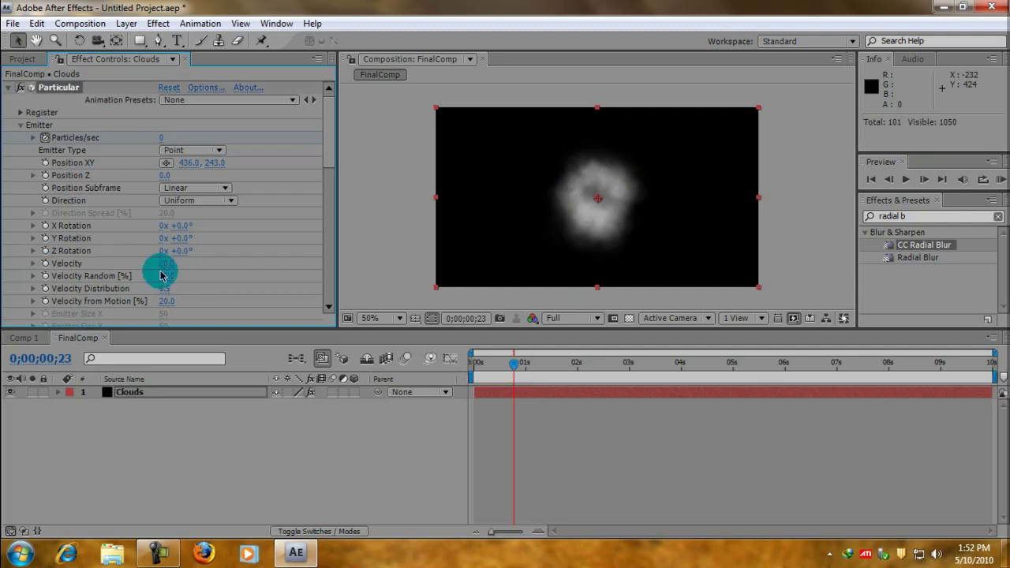
- Set Particles/sec to 2000 on the first frame, and scrub to 0;00;01;10 to check the burst
{"action": "left_click_drag", "start_coordinate": [514, 363], "coordinate": [447, 376]}
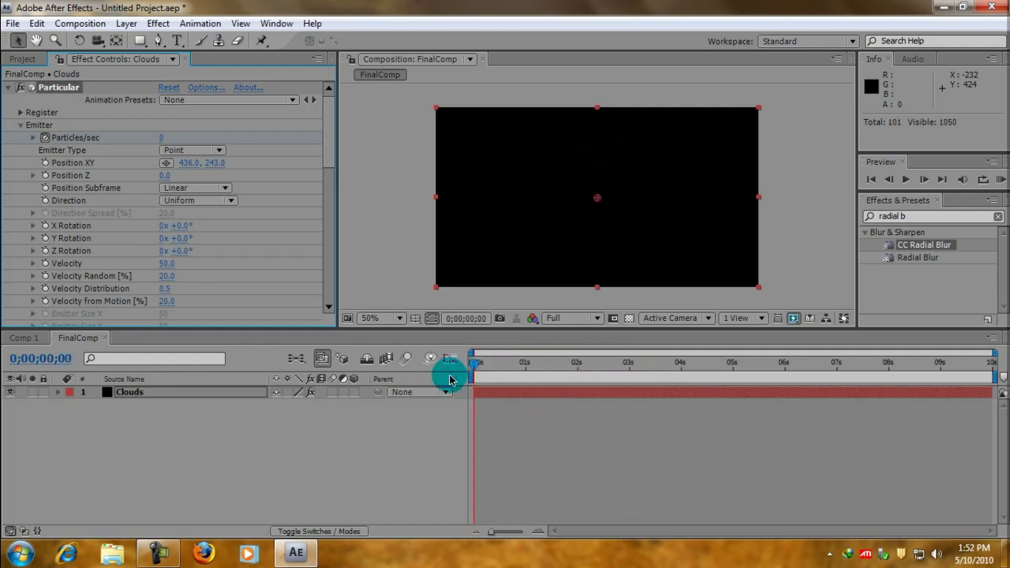
{"action": "left_click", "coordinate": [171, 138]}
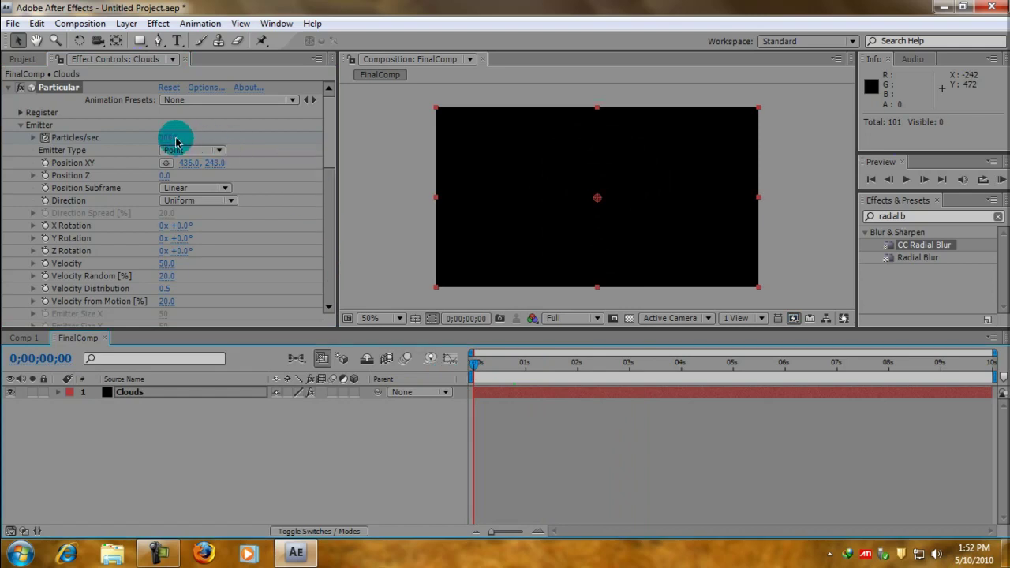
{"action": "type", "text": "2000"}
{"action": "left_click", "coordinate": [222, 175]}
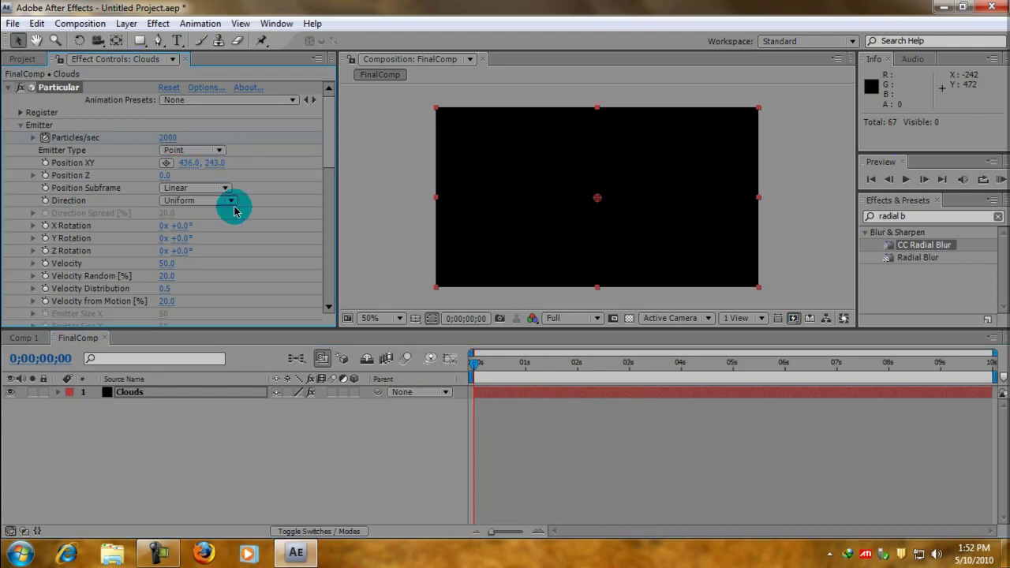
{"action": "left_click_drag", "start_coordinate": [477, 368], "coordinate": [544, 379]}
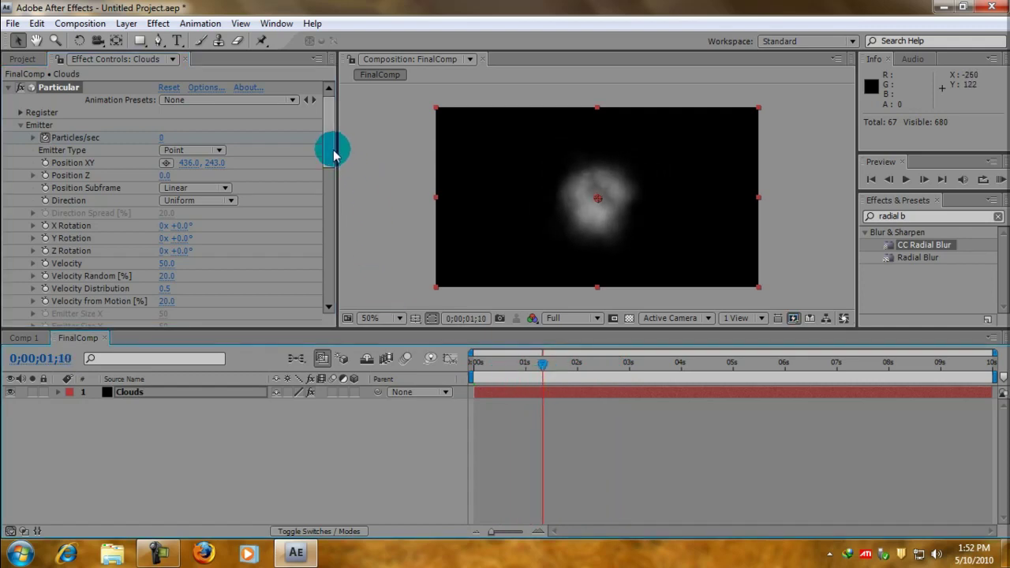
- Set the cloudlet particles' Size Random to 60%
{"action": "left_click_drag", "start_coordinate": [333, 154], "coordinate": [322, 221]}
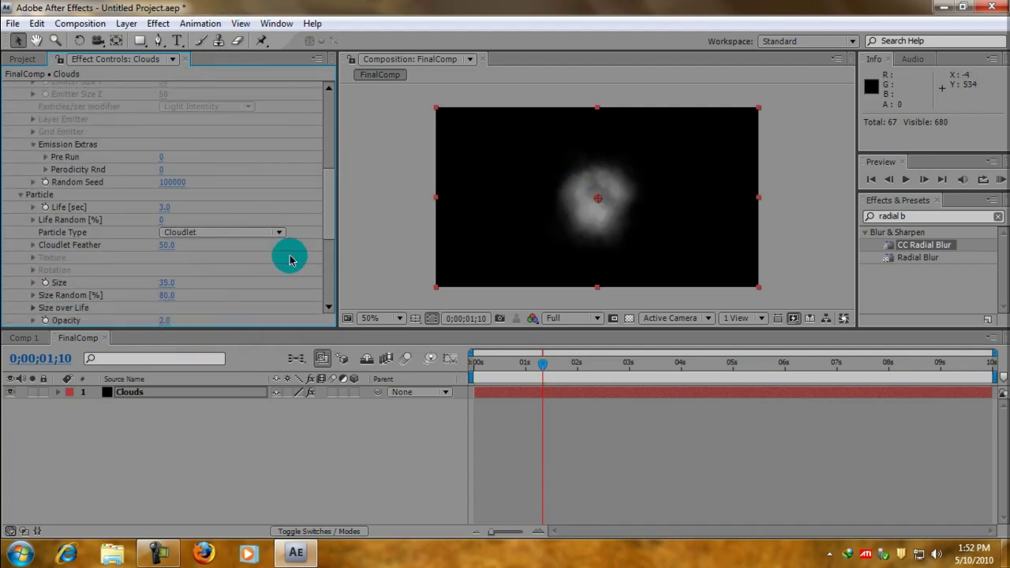
{"action": "left_click_drag", "start_coordinate": [328, 219], "coordinate": [327, 228]}
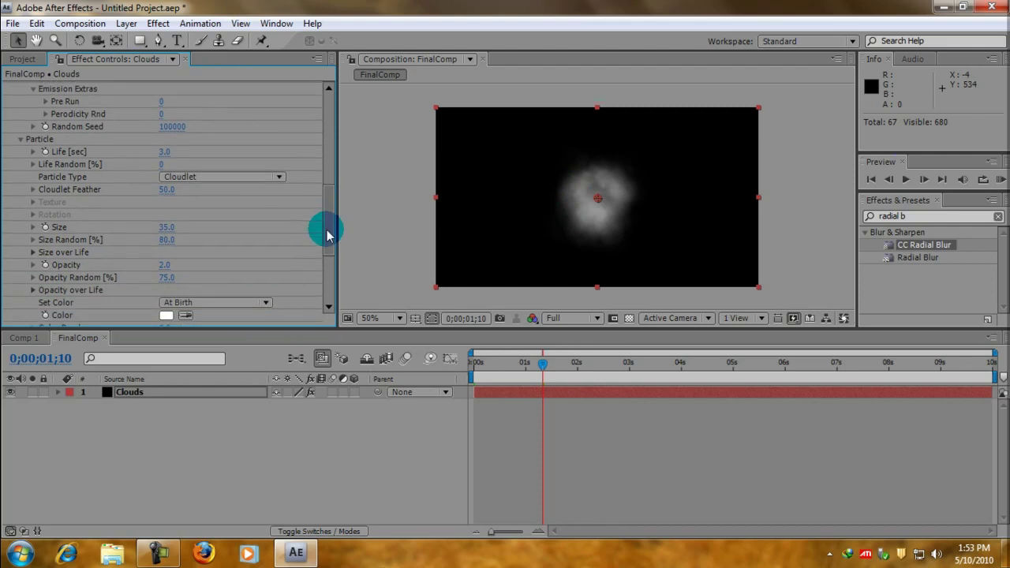
{"action": "left_click", "coordinate": [161, 240]}
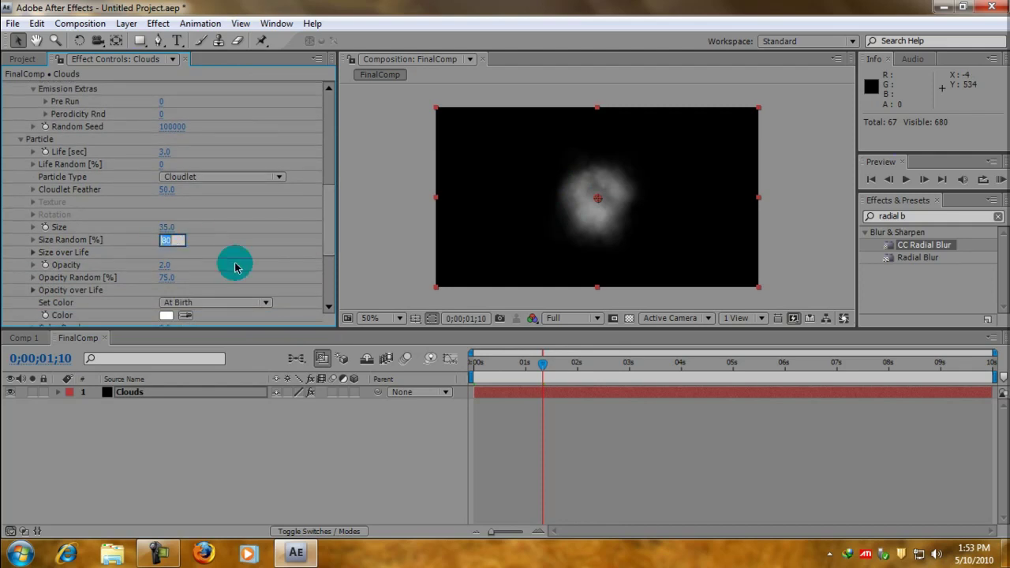
{"action": "type", "text": "60"}
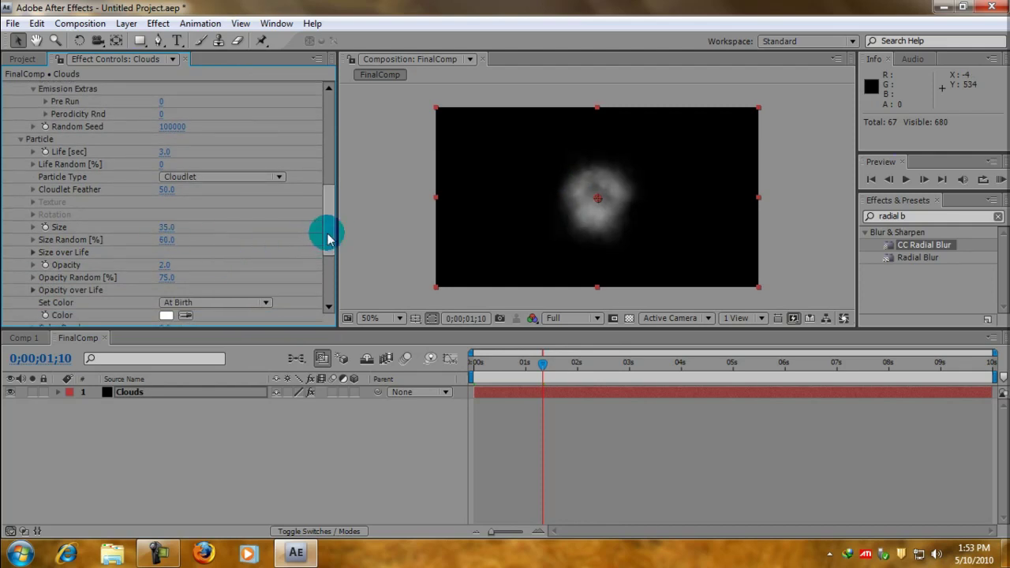
- Expand Particular's Physics settings and set Gravity to -180
{"action": "left_click_drag", "start_coordinate": [327, 233], "coordinate": [331, 286]}
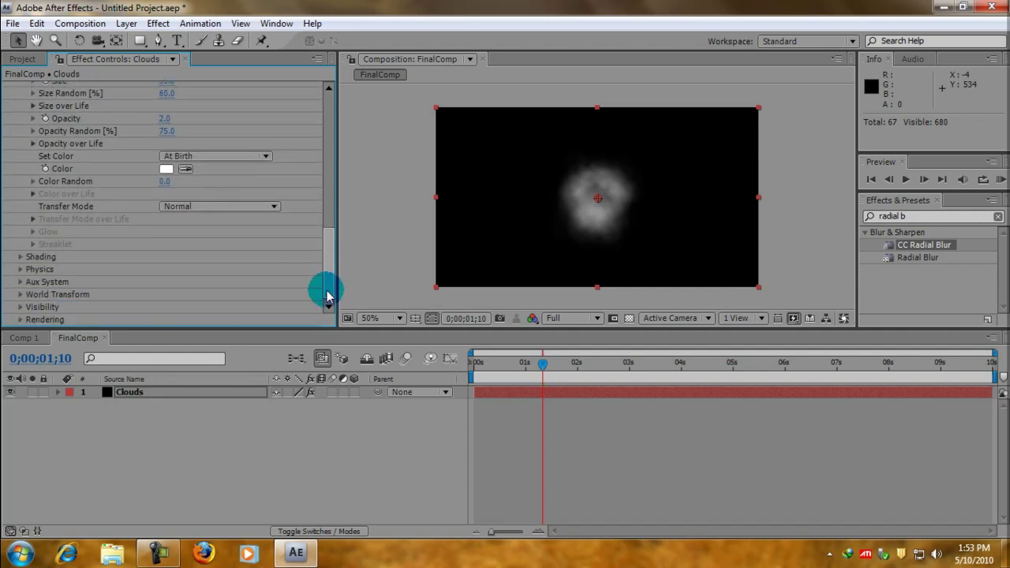
{"action": "left_click", "coordinate": [20, 270]}
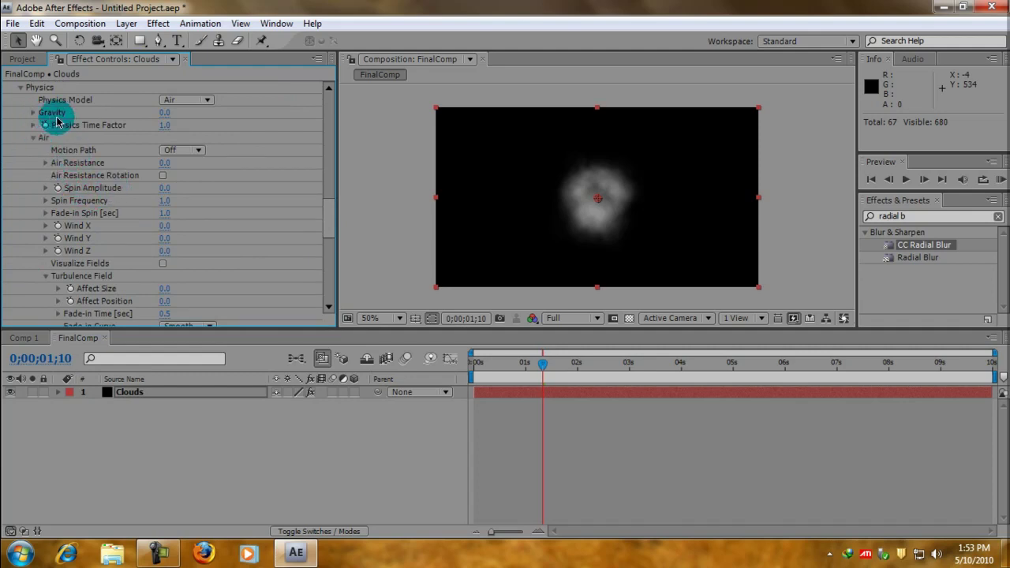
{"action": "left_click", "coordinate": [164, 117]}
{"action": "type", "text": "-"}
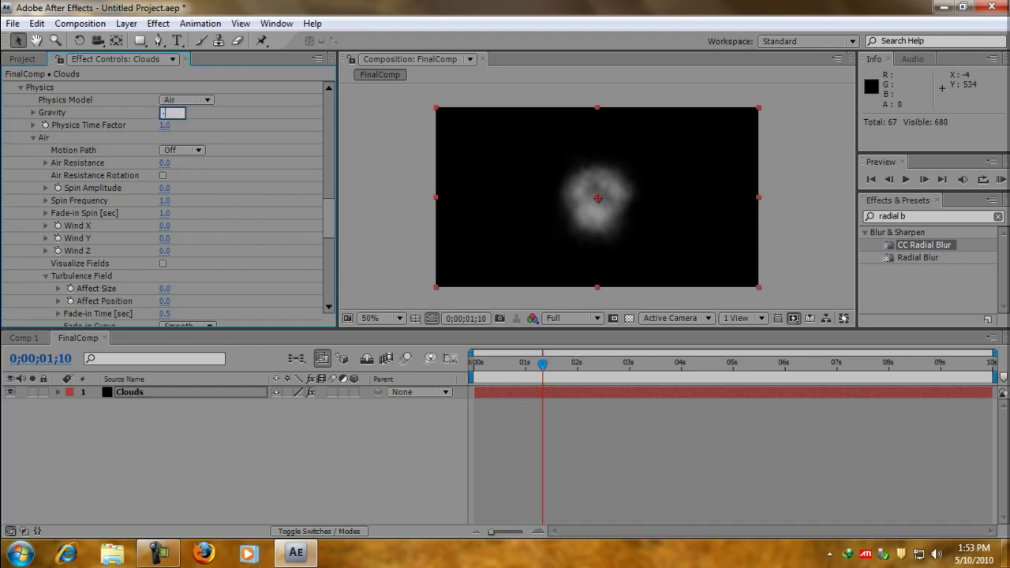
{"action": "type", "text": "100"}
{"action": "key", "text": "Return"}
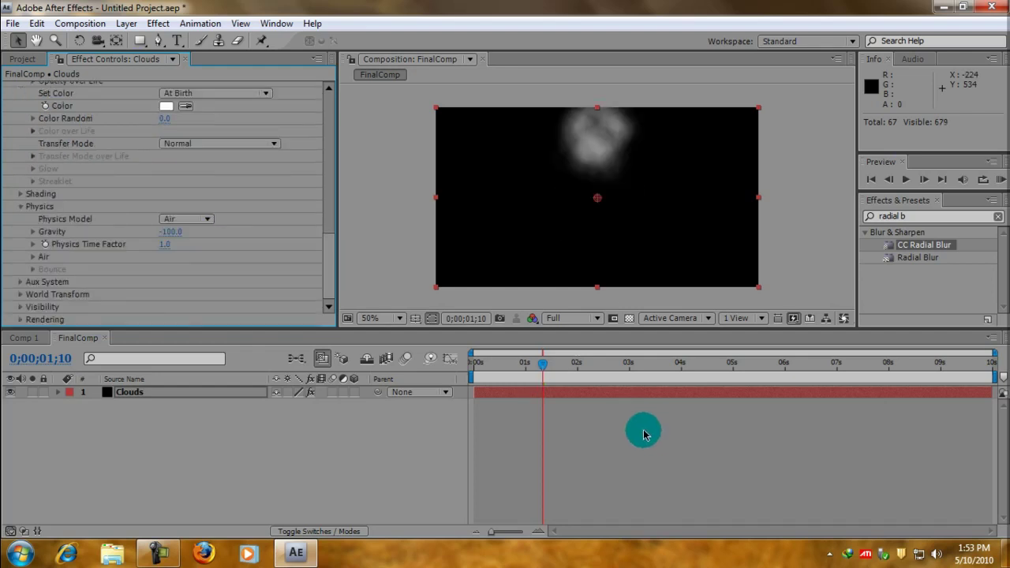
- Preview the Clouds animation from the first frame to check how the burst rises
{"action": "left_click_drag", "start_coordinate": [540, 372], "coordinate": [450, 370]}
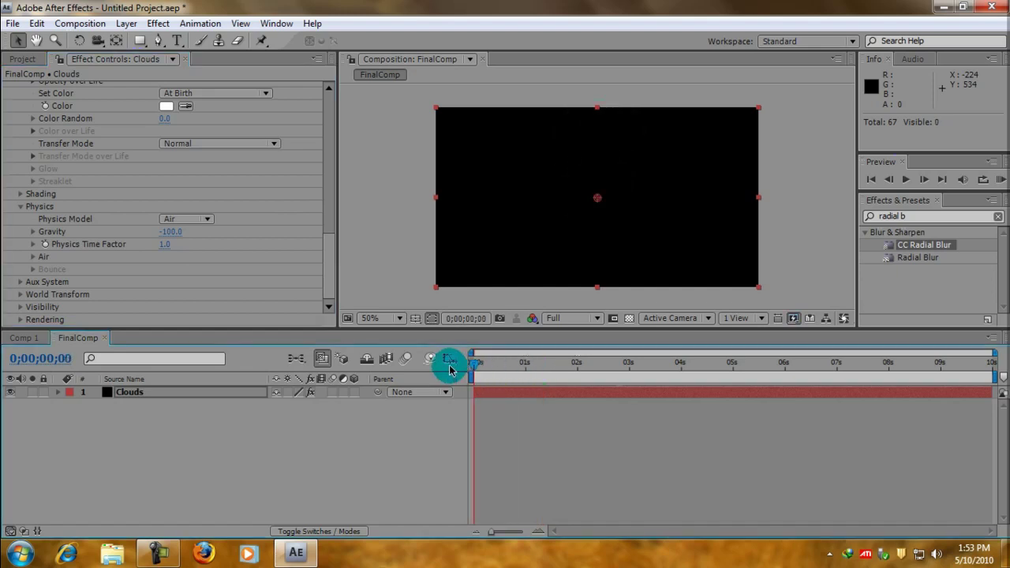
{"action": "key", "text": "Page_Down"}
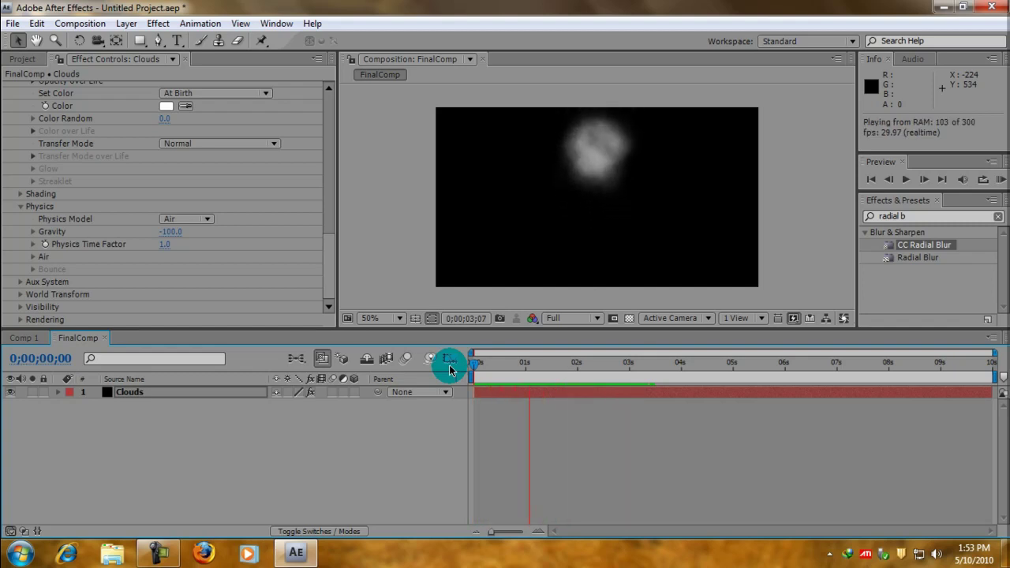
{"action": "key", "text": "space"}
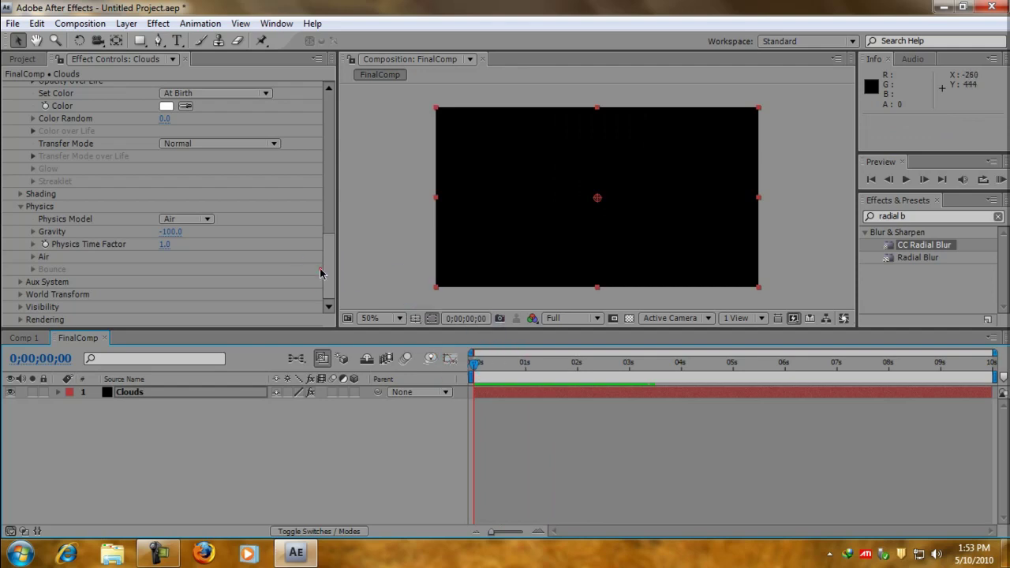
- Set the Clouds emitter's Velocity to 80 and preview the burst
{"action": "left_click_drag", "start_coordinate": [327, 261], "coordinate": [345, 141]}
{"action": "left_click", "coordinate": [233, 229]}
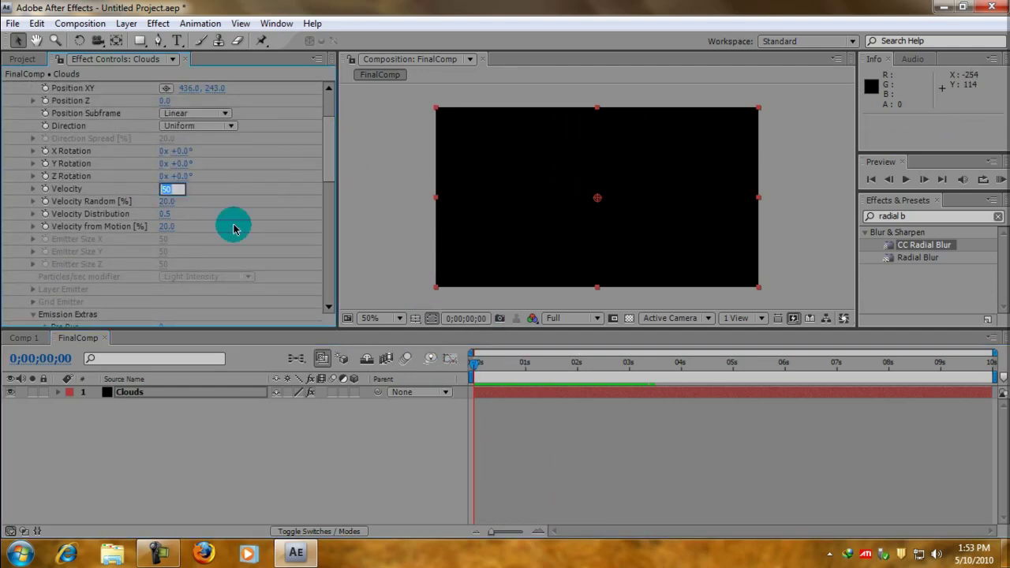
{"action": "type", "text": "8"}
{"action": "left_click", "coordinate": [234, 229]}
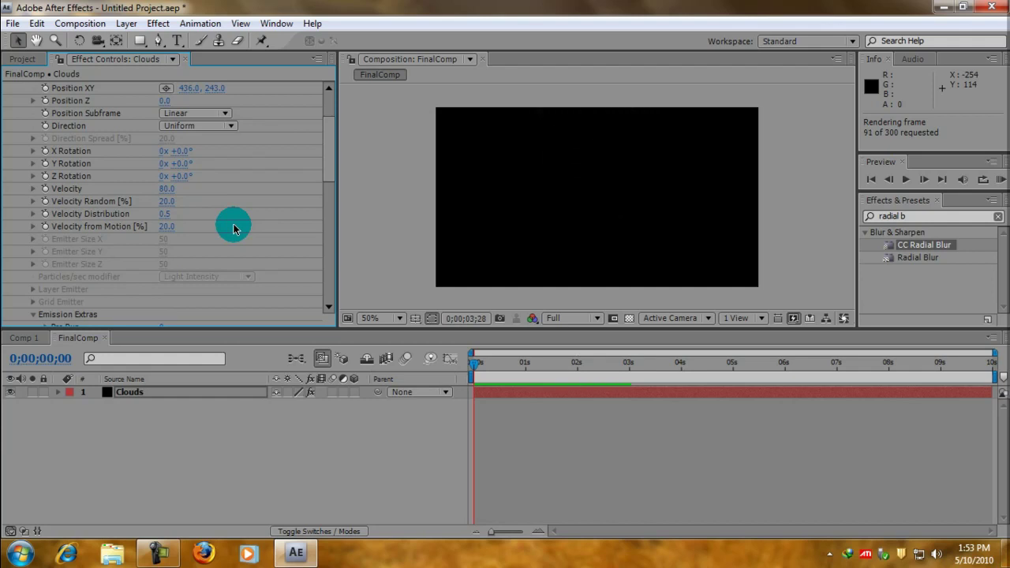
{"action": "left_click", "coordinate": [233, 229]}
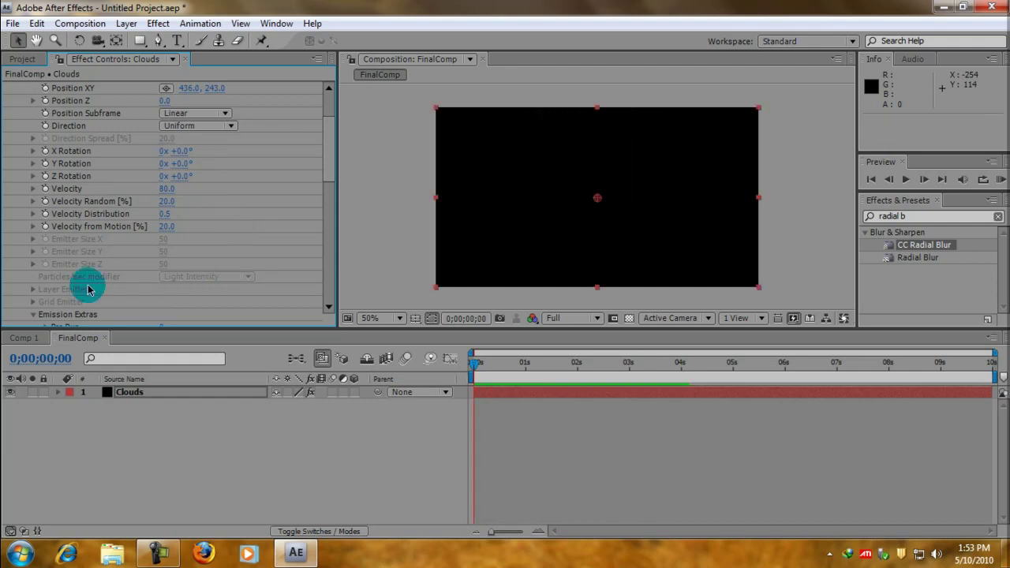
- Switch the project's colour depth to 16 bpc, preview the smoother clouds and scrub to 0;00;01;03
{"action": "left_click", "coordinate": [31, 59]}
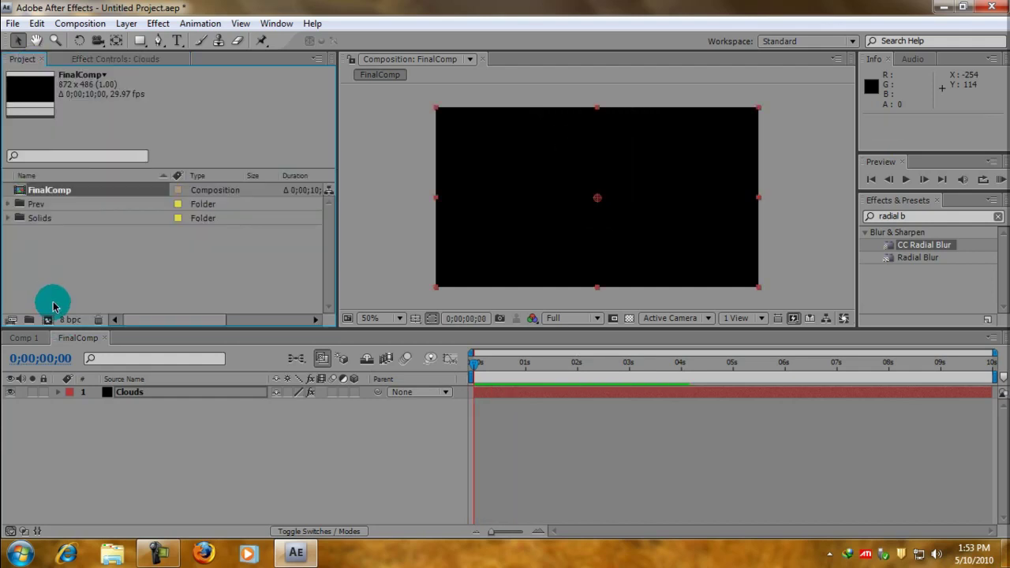
{"action": "left_click", "coordinate": [71, 320], "text": "alt"}
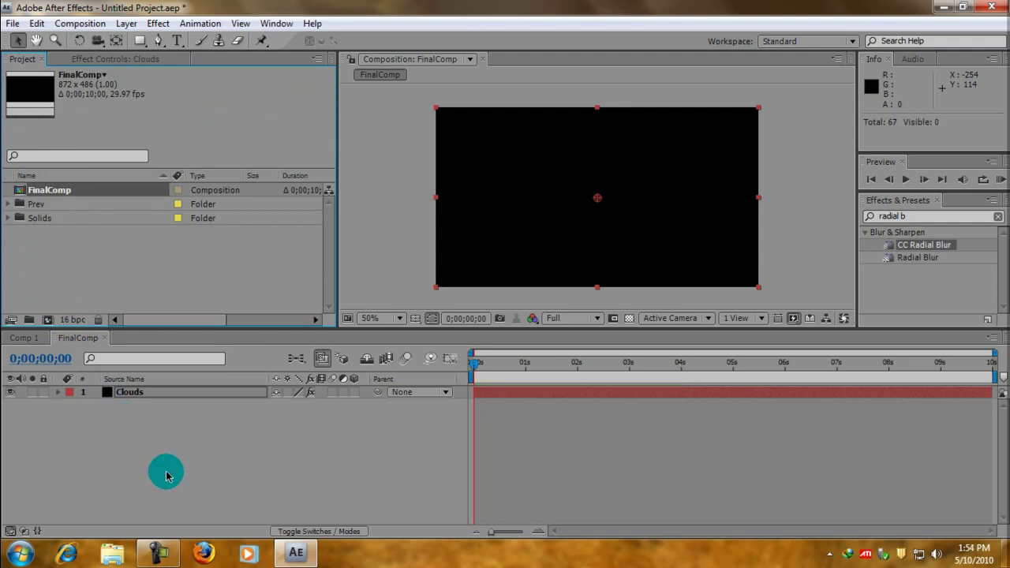
{"action": "key", "text": "KP_0"}
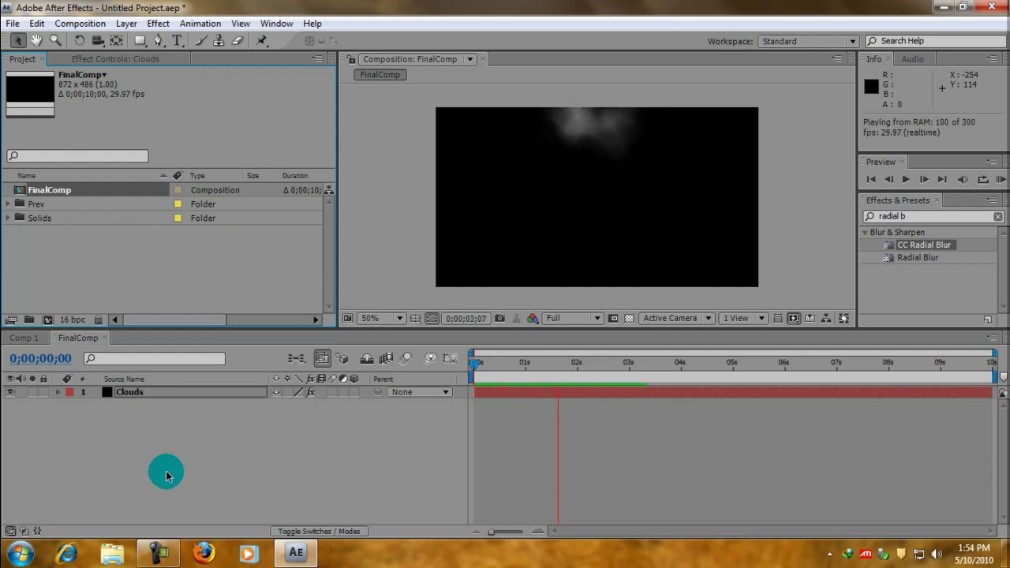
{"action": "key", "text": "space"}
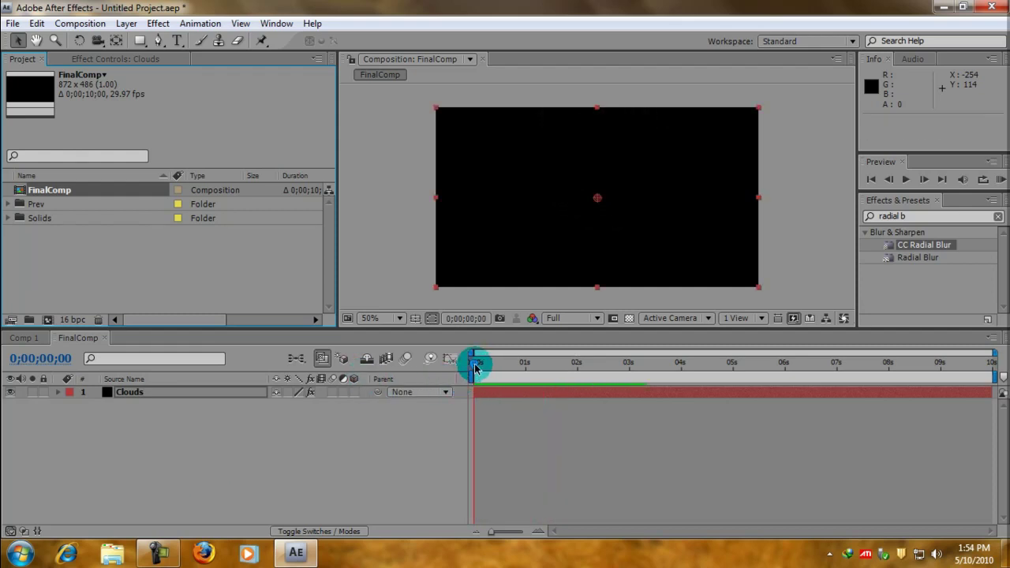
{"action": "left_click_drag", "start_coordinate": [476, 368], "coordinate": [532, 393]}
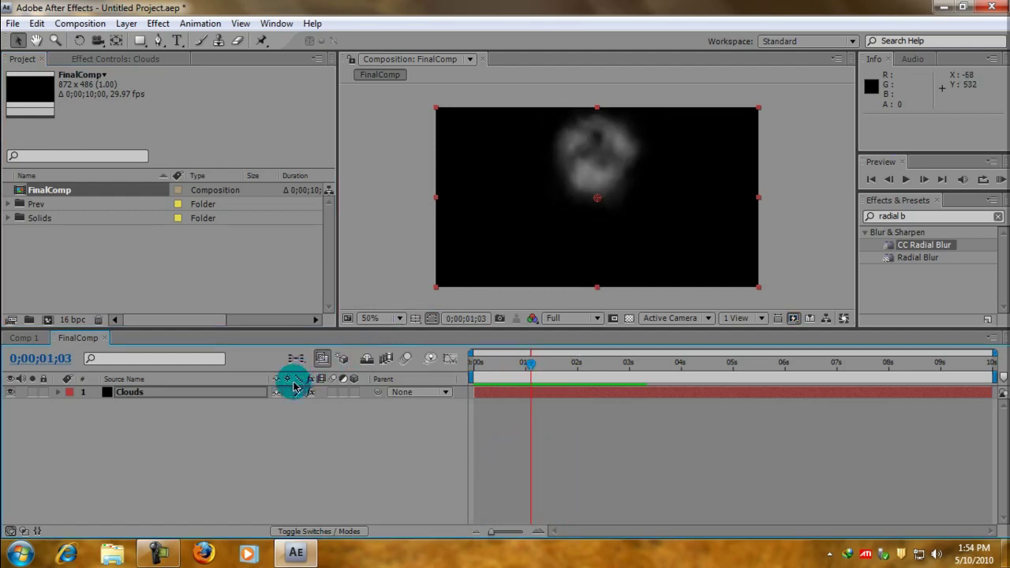
- Expand the Air settings in the Clouds layer's Particular physics, set Wind Y to -30 and preview from the first frame
{"action": "left_click", "coordinate": [115, 66]}
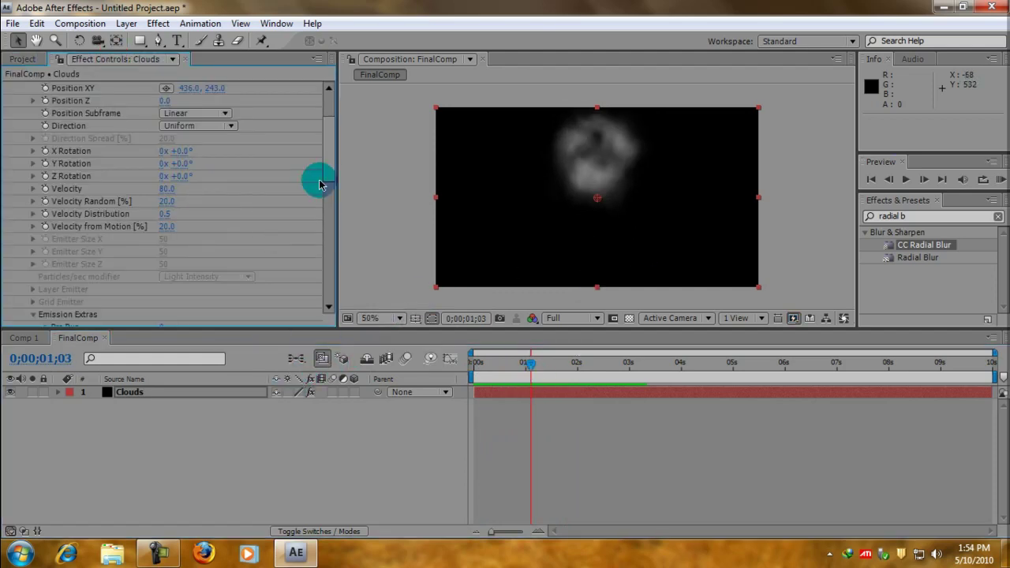
{"action": "left_click_drag", "start_coordinate": [326, 183], "coordinate": [316, 286]}
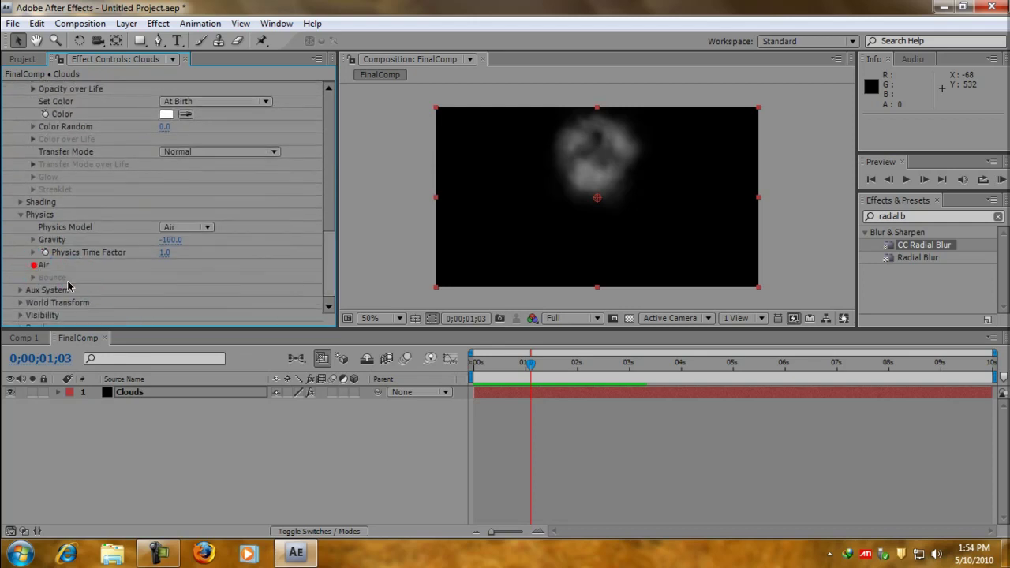
{"action": "left_click", "coordinate": [33, 265]}
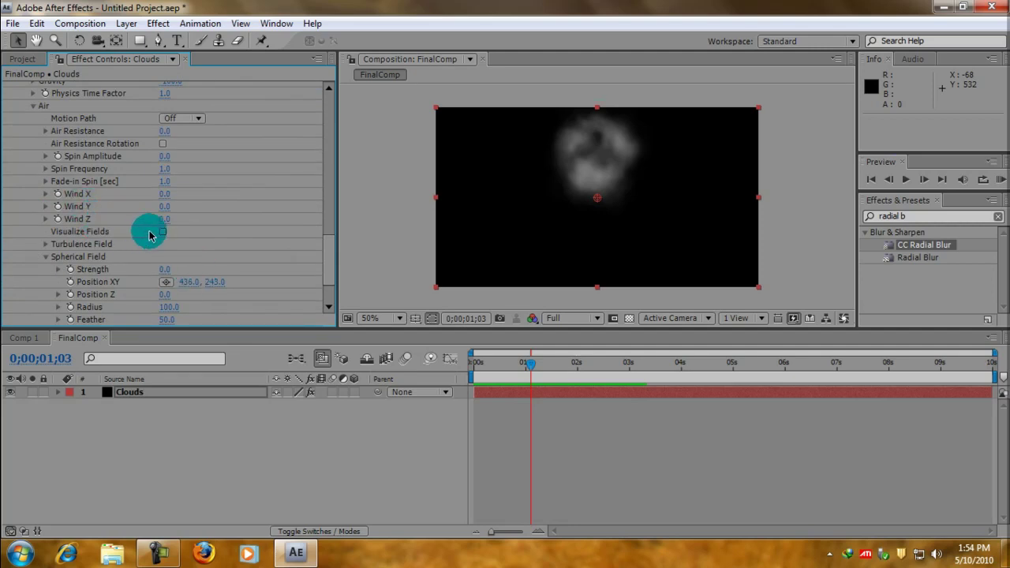
{"action": "left_click", "coordinate": [165, 207]}
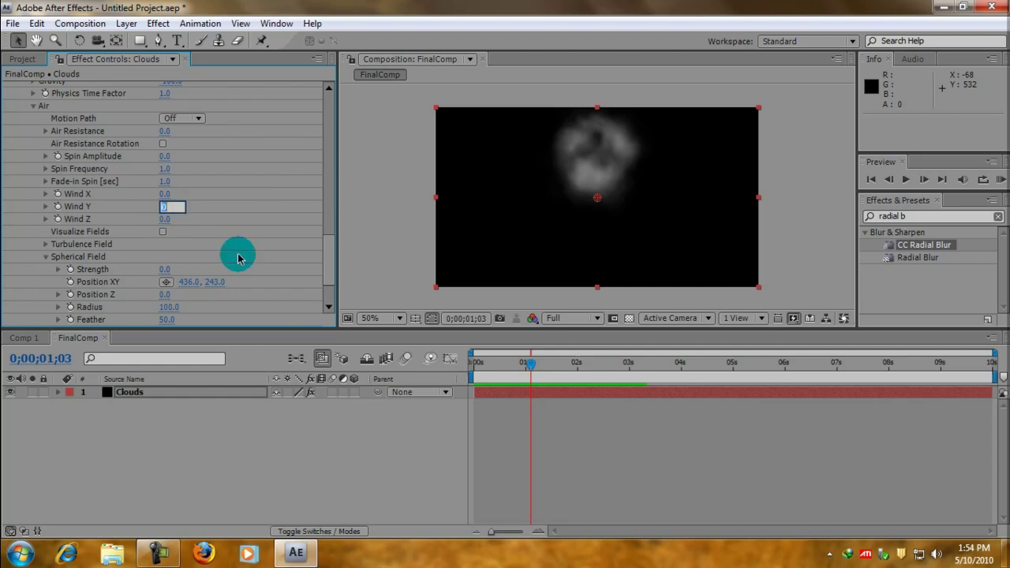
{"action": "left_click", "coordinate": [238, 256]}
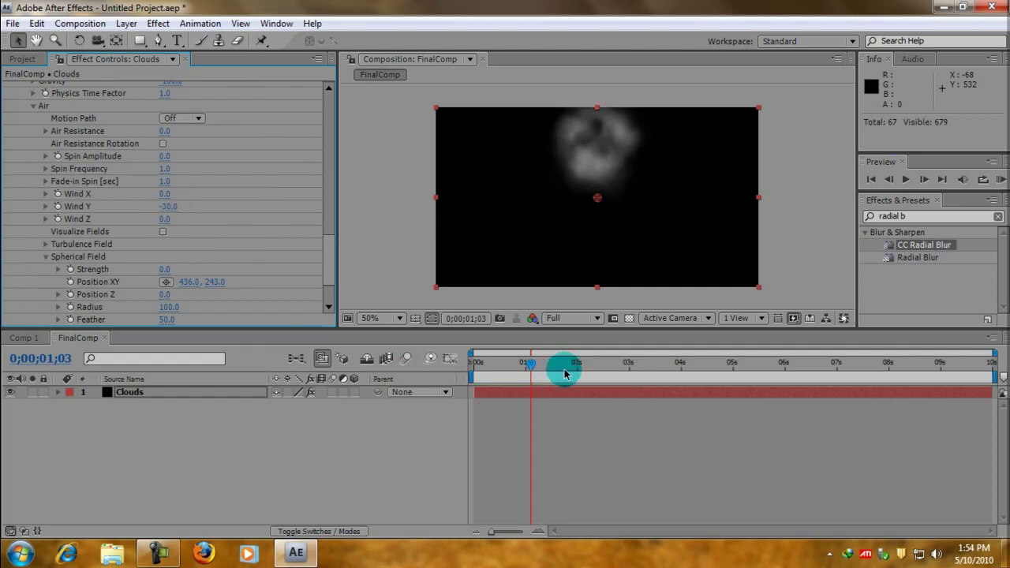
{"action": "left_click_drag", "start_coordinate": [530, 364], "coordinate": [448, 372]}
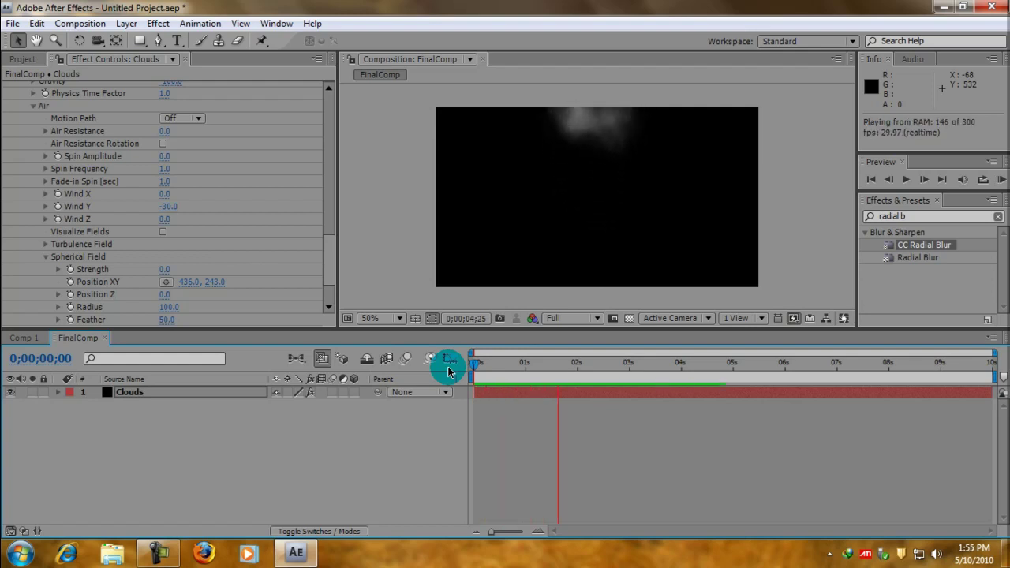
{"action": "key", "text": "space"}
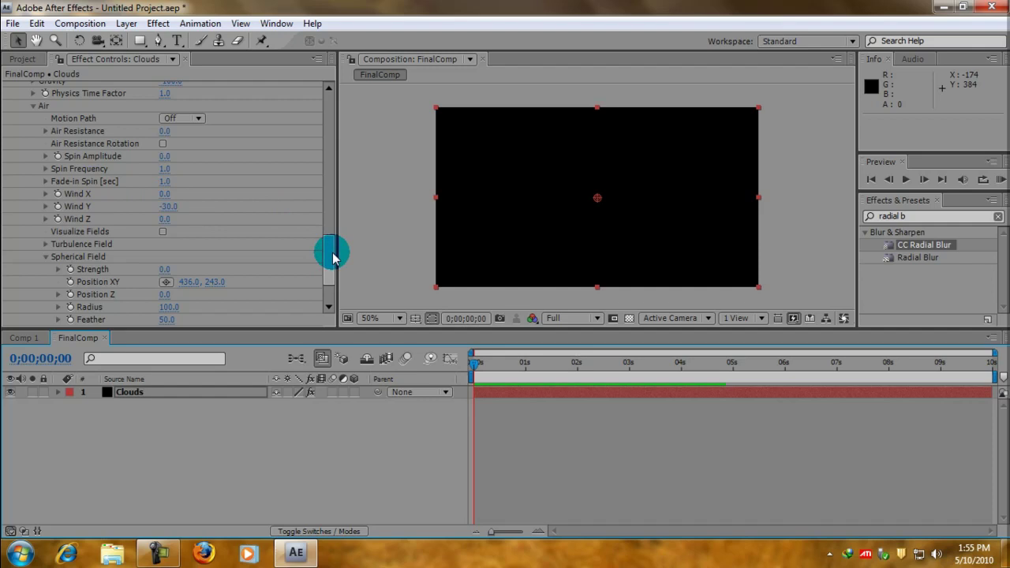
- Set Wind Z to -50 in the Air settings and preview the clouds
{"action": "left_click", "coordinate": [166, 220]}
{"action": "type", "text": "-50"}
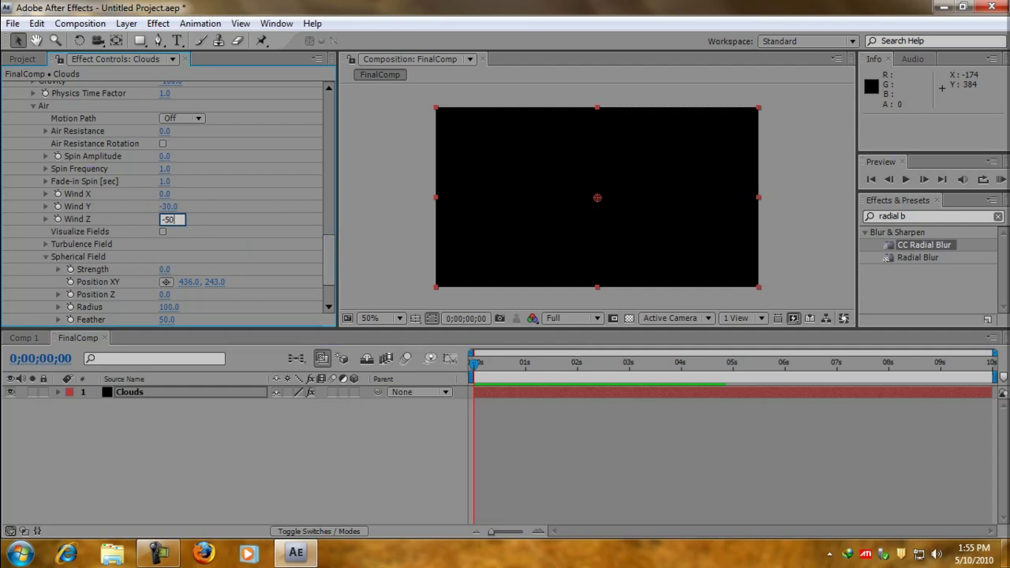
{"action": "left_click", "coordinate": [243, 253]}
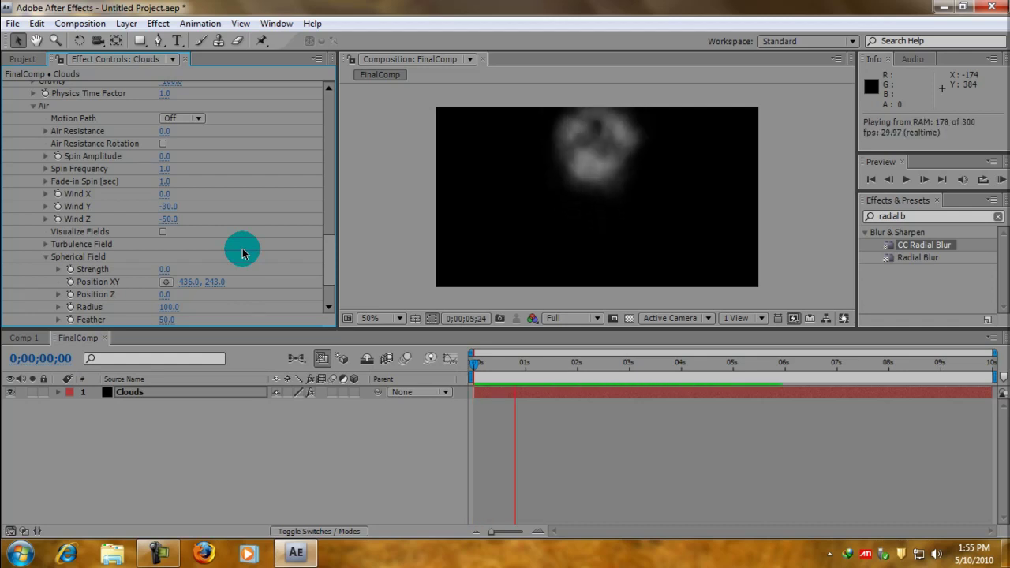
{"action": "key", "text": "space"}
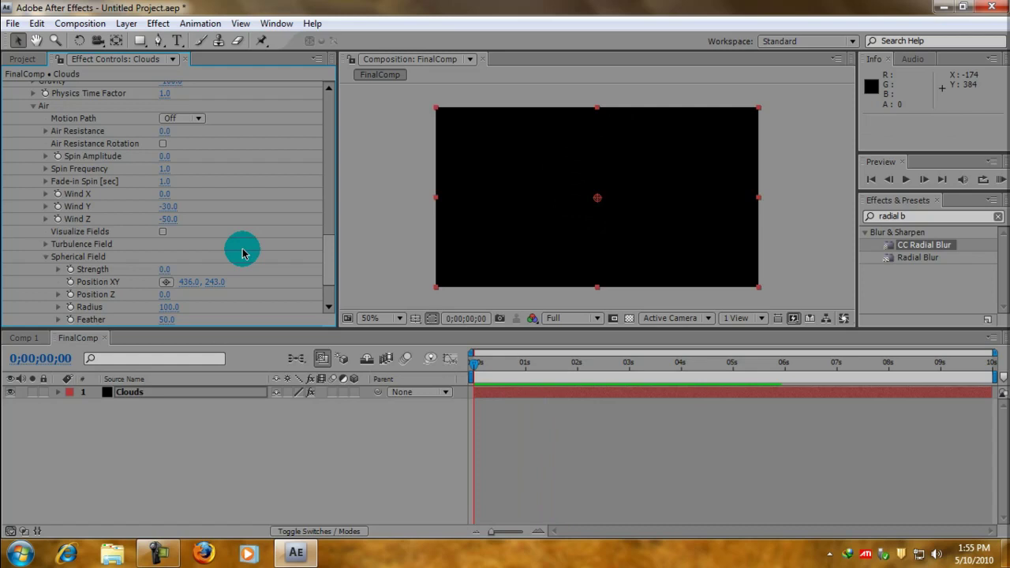
{"action": "left_click_drag", "start_coordinate": [476, 363], "coordinate": [431, 384]}
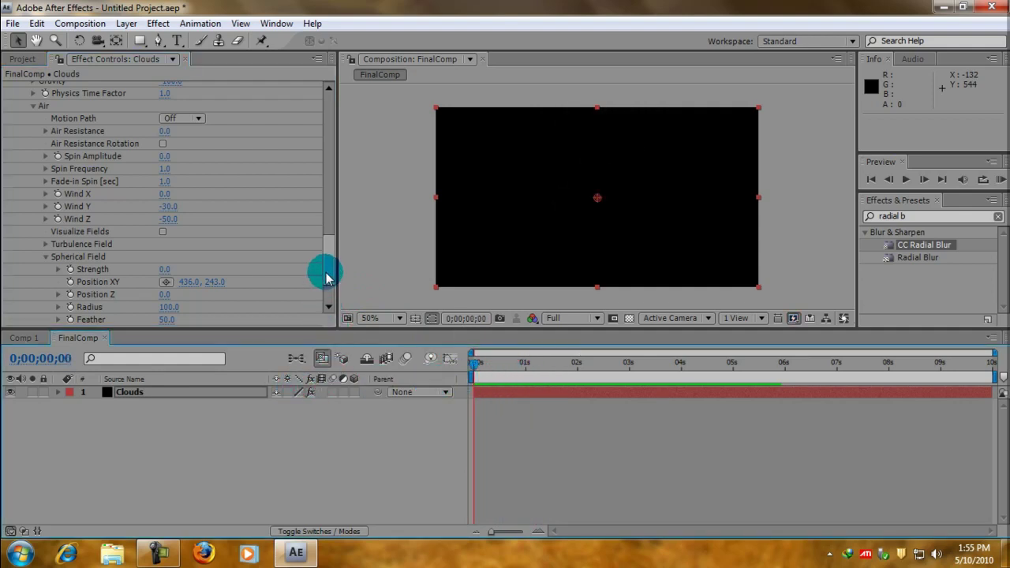
- Collapse the Particular effect's settings and reselect the Clouds layer in FinalComp
{"action": "left_click_drag", "start_coordinate": [328, 275], "coordinate": [329, 90]}
{"action": "left_click", "coordinate": [9, 89]}
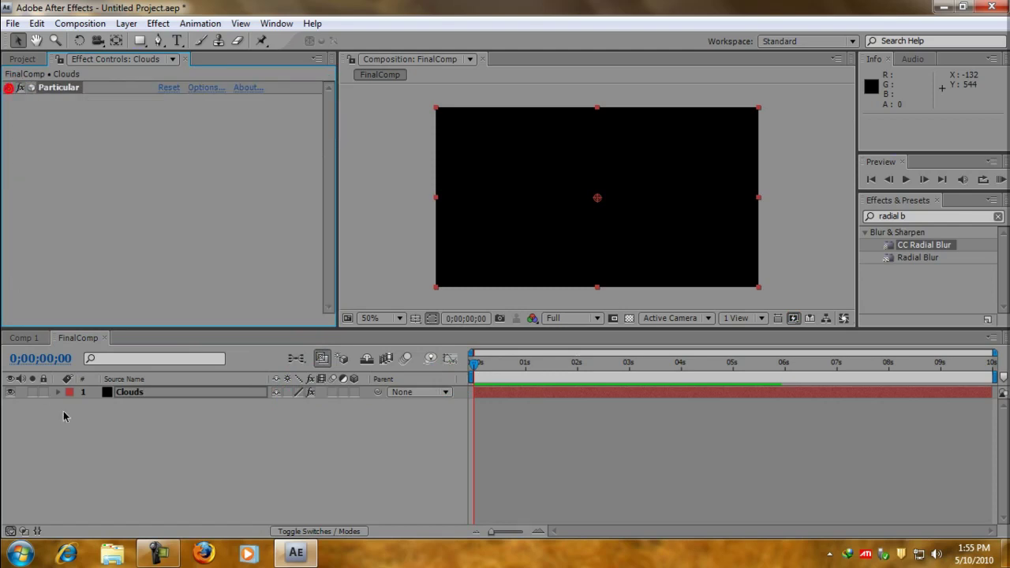
{"action": "left_click", "coordinate": [129, 433]}
{"action": "left_click", "coordinate": [131, 392]}
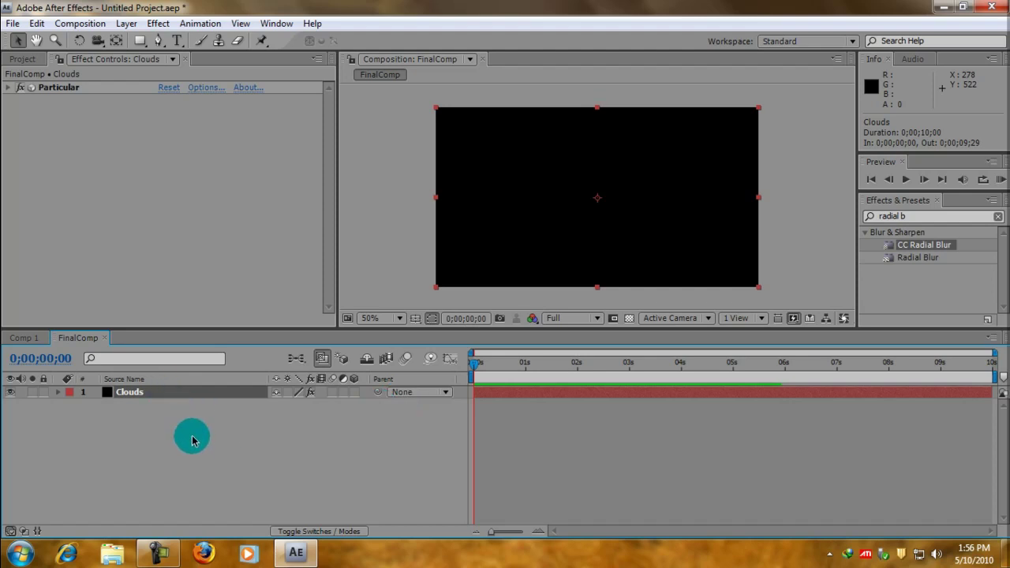
- In Comp 1, solo the sparks layer alongside Clouds and scrub to 0;00;00;11 to examine the reference sparks
{"action": "left_click", "coordinate": [24, 338]}
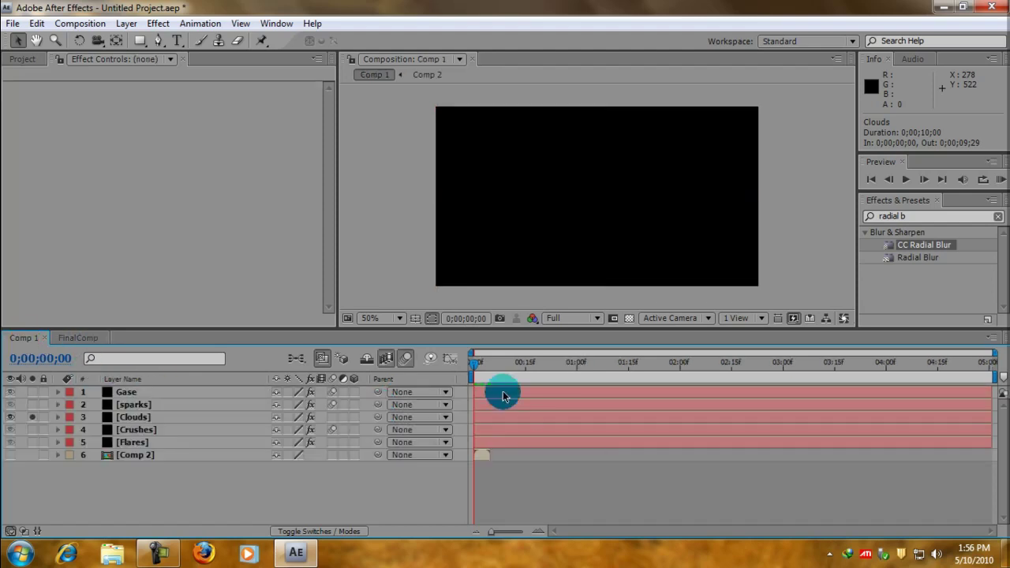
{"action": "left_click_drag", "start_coordinate": [473, 365], "coordinate": [446, 371]}
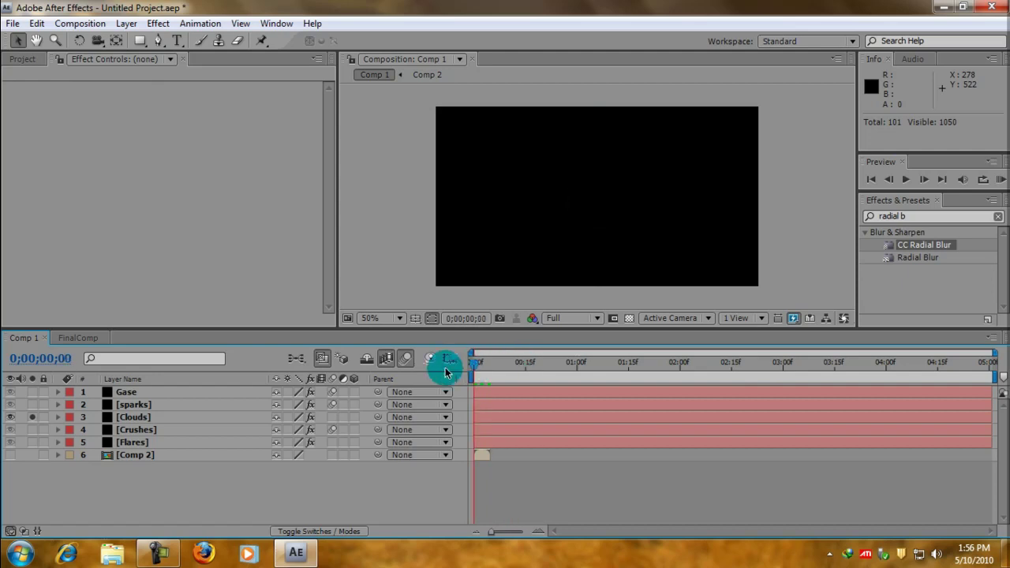
{"action": "left_click", "coordinate": [31, 405]}
{"action": "left_click_drag", "start_coordinate": [474, 367], "coordinate": [513, 368]}
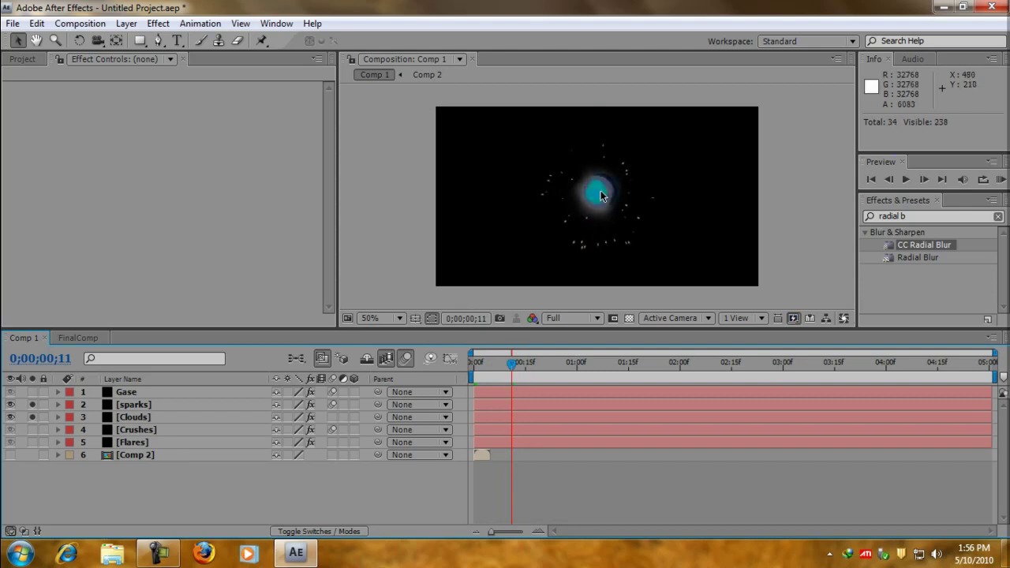
{"action": "double_click", "coordinate": [135, 408]}
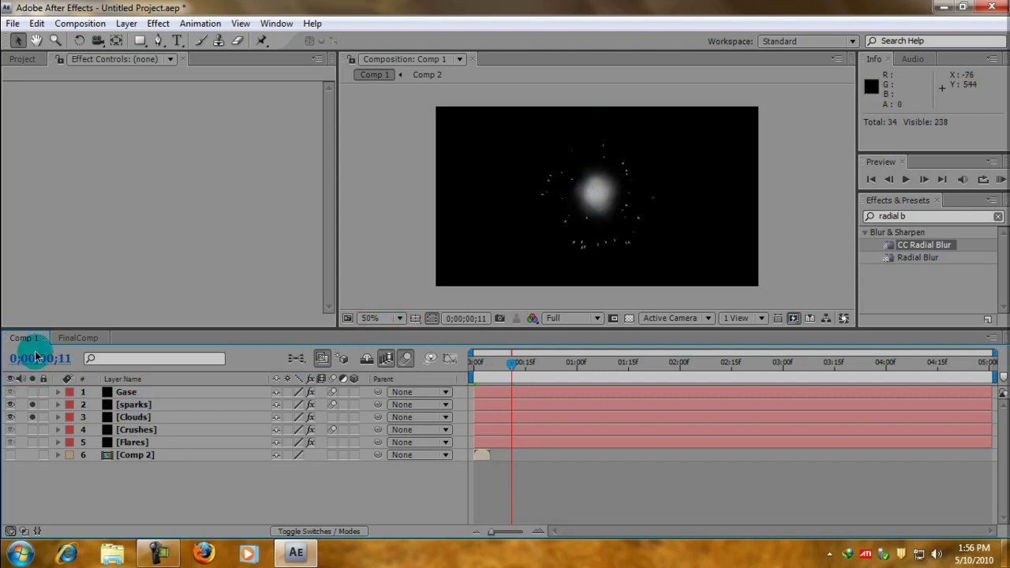
- Create a black 872 x 486 px solid named Sparkes in FinalComp
{"action": "left_click", "coordinate": [126, 23]}
{"action": "mouse_move", "coordinate": [336, 49]}
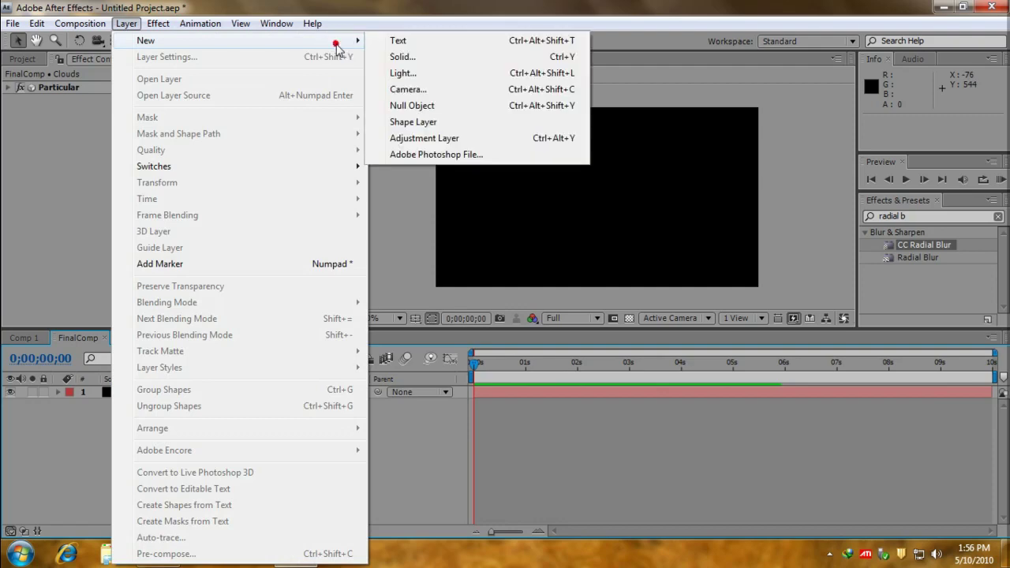
{"action": "left_click", "coordinate": [402, 57]}
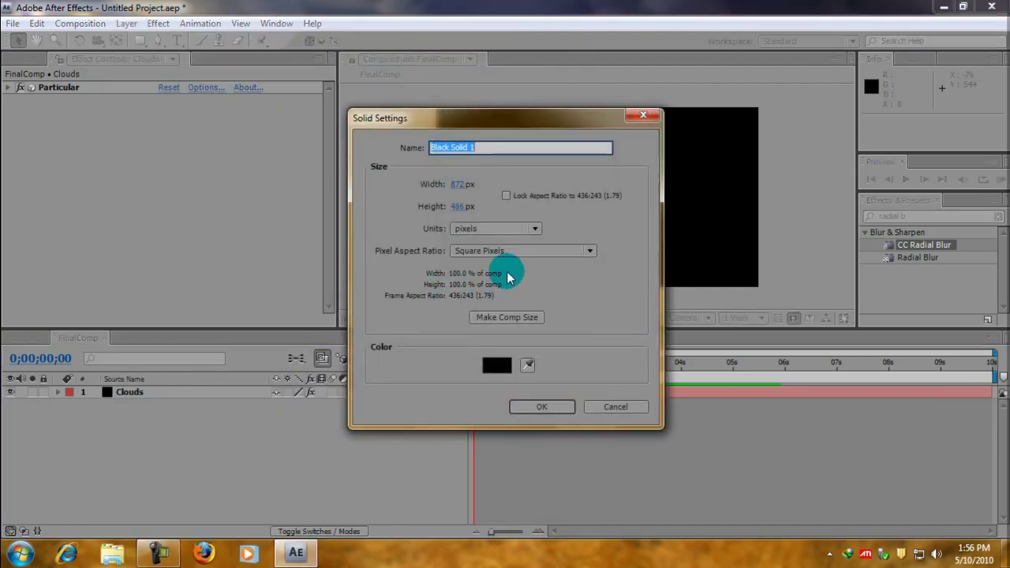
{"action": "type", "text": "Sparkes"}
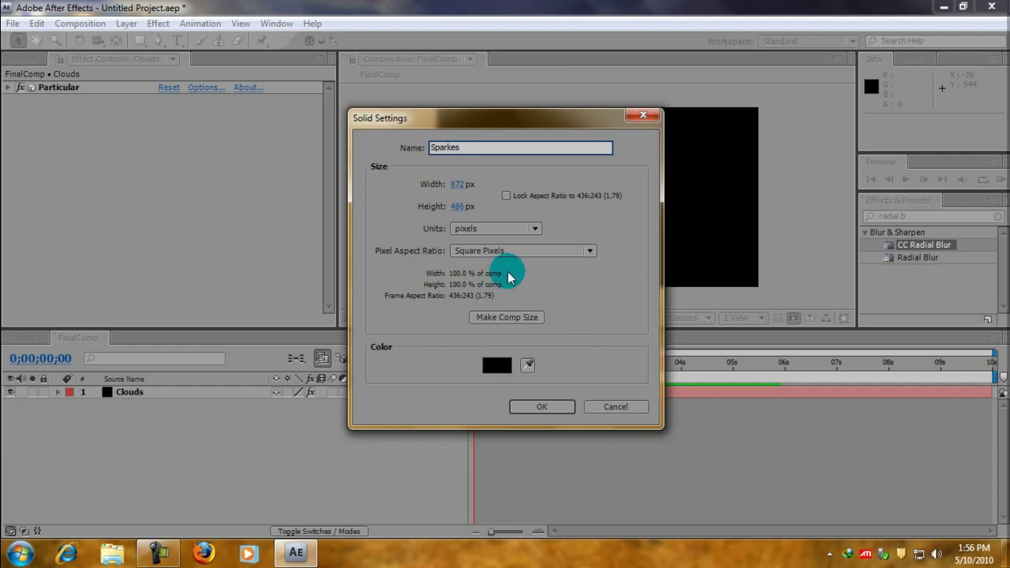
{"action": "left_click", "coordinate": [523, 408]}
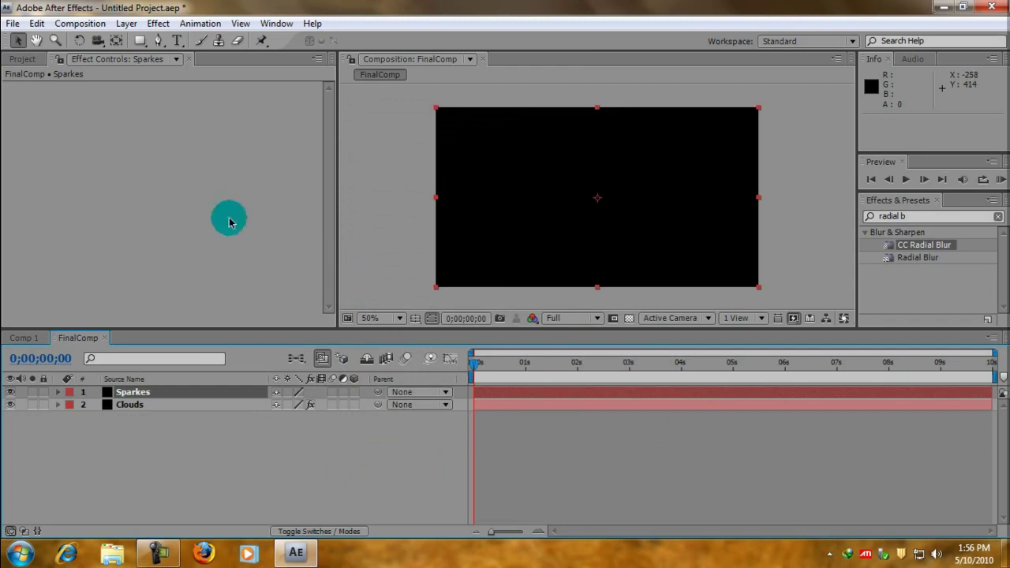
- Apply the Particular effect to the Sparkes layer and expand its Emitter settings
{"action": "left_click", "coordinate": [157, 23]}
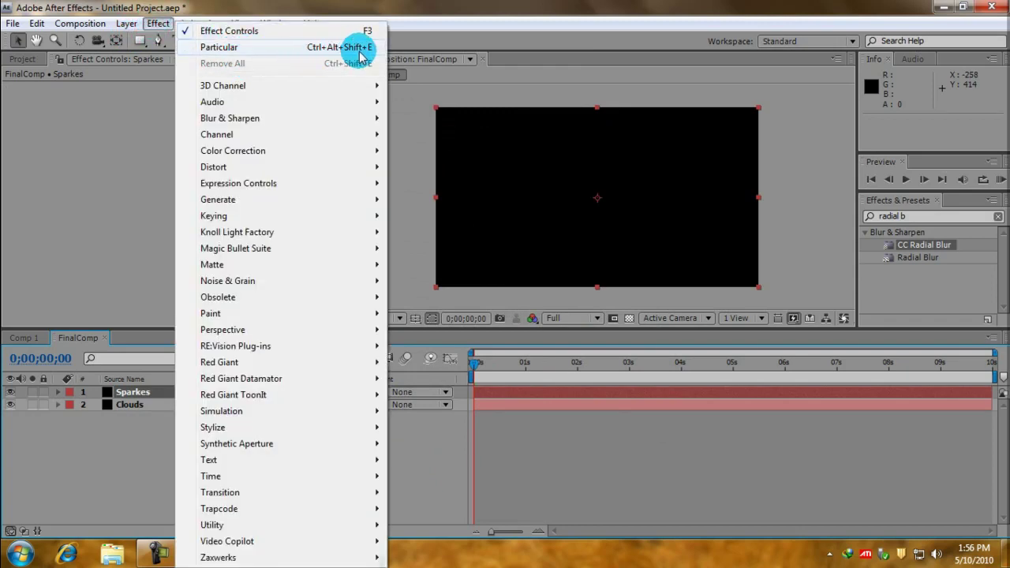
{"action": "left_click", "coordinate": [237, 47]}
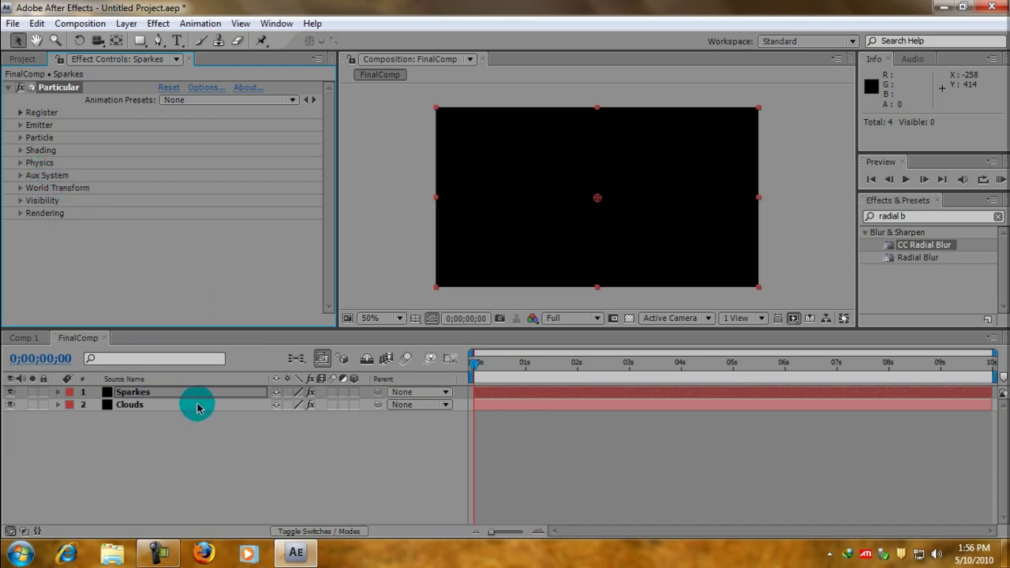
{"action": "left_click", "coordinate": [22, 126]}
{"action": "scroll", "coordinate": [21, 128], "scroll_direction": "down", "scroll_amount": 1}
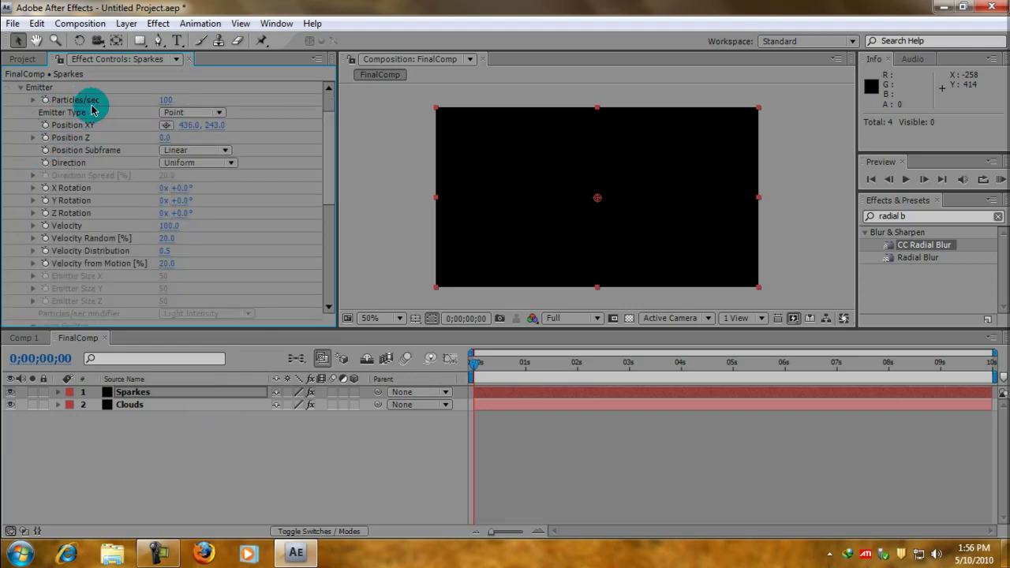
- Keyframe Particles/sec at 2000 on the first frame for the Sparkes layer's Particular emitter
{"action": "left_click", "coordinate": [45, 100]}
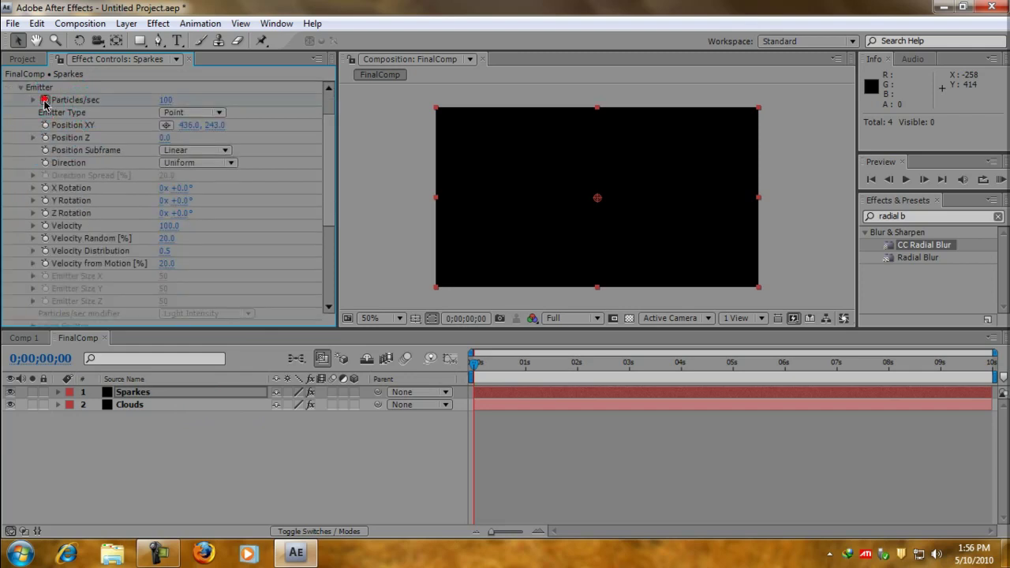
{"action": "left_click", "coordinate": [166, 100]}
{"action": "left_click", "coordinate": [198, 175]}
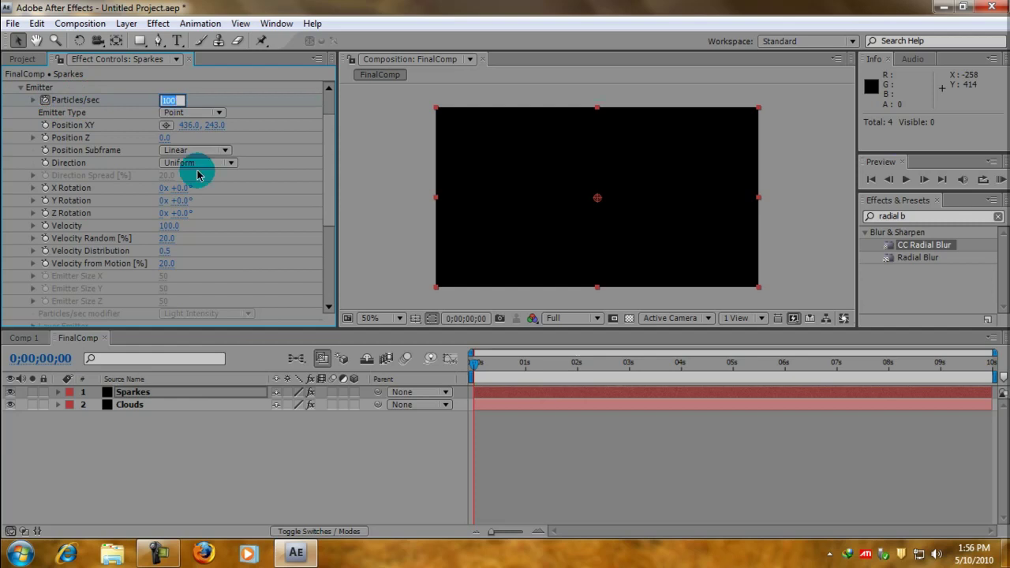
{"action": "type", "text": "20"}
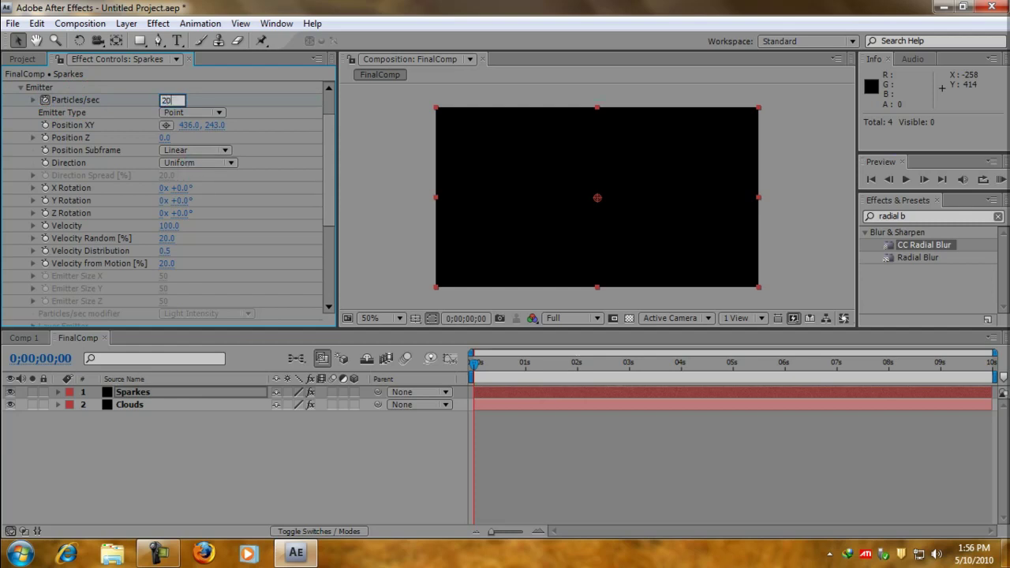
{"action": "left_click", "coordinate": [199, 169]}
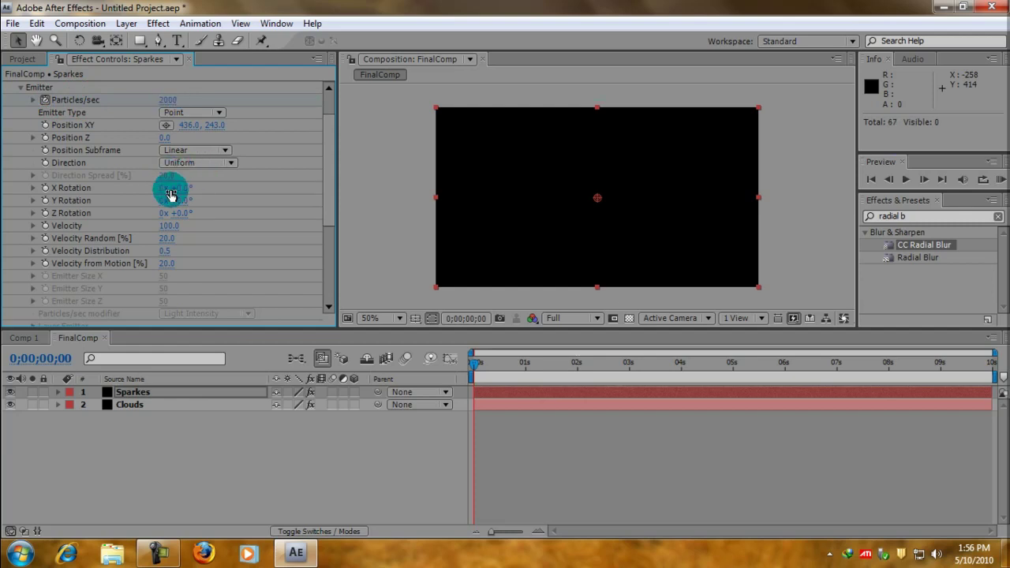
- Keyframe Particles/sec at 0 on frame 0;00;00;01 and scrub the timeline to check the single burst
{"action": "key", "text": "Page_Down"}
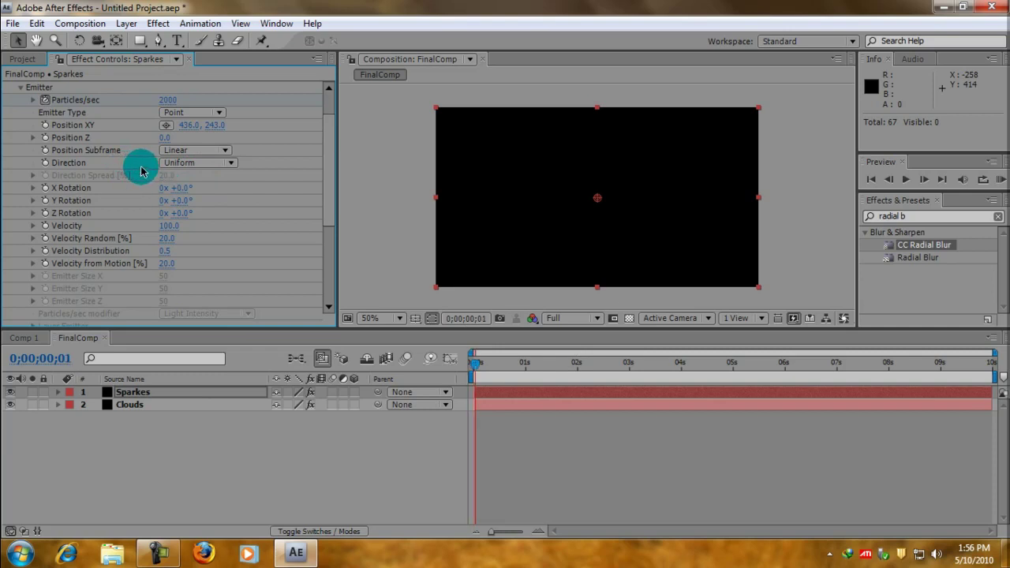
{"action": "left_click", "coordinate": [168, 101]}
{"action": "type", "text": "0"}
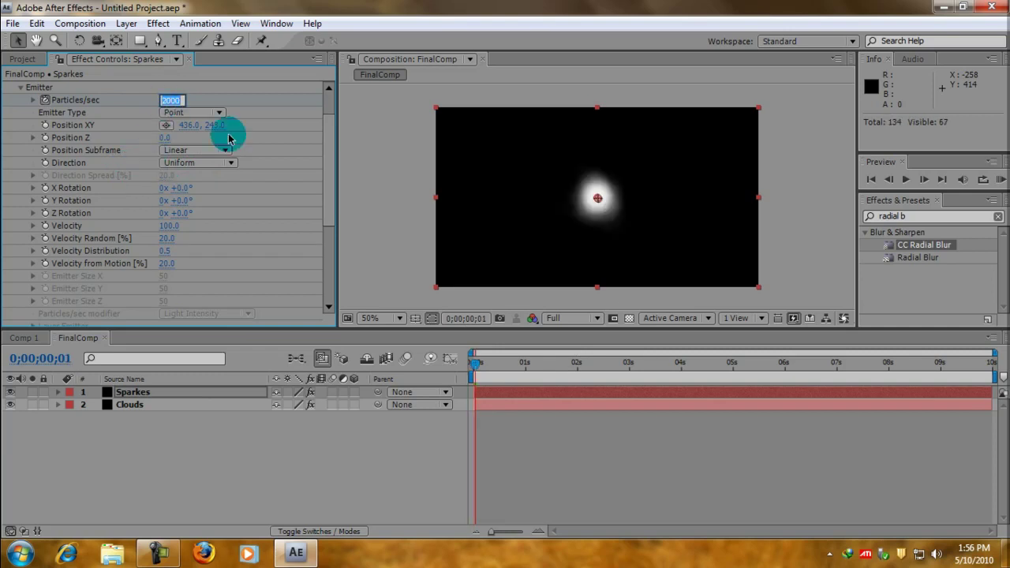
{"action": "left_click", "coordinate": [229, 139]}
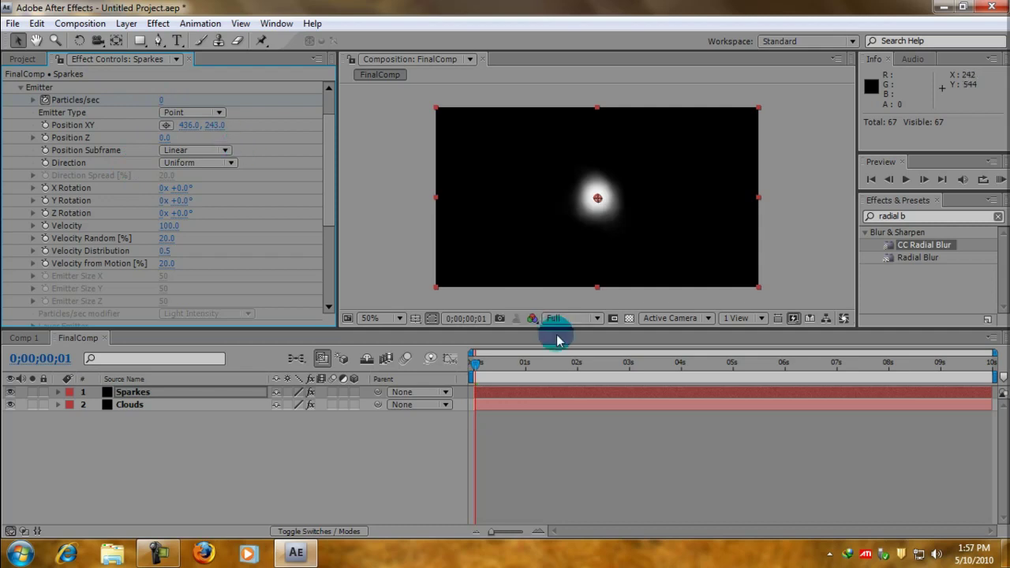
{"action": "left_click", "coordinate": [476, 363]}
{"action": "left_click_drag", "start_coordinate": [482, 368], "coordinate": [530, 368]}
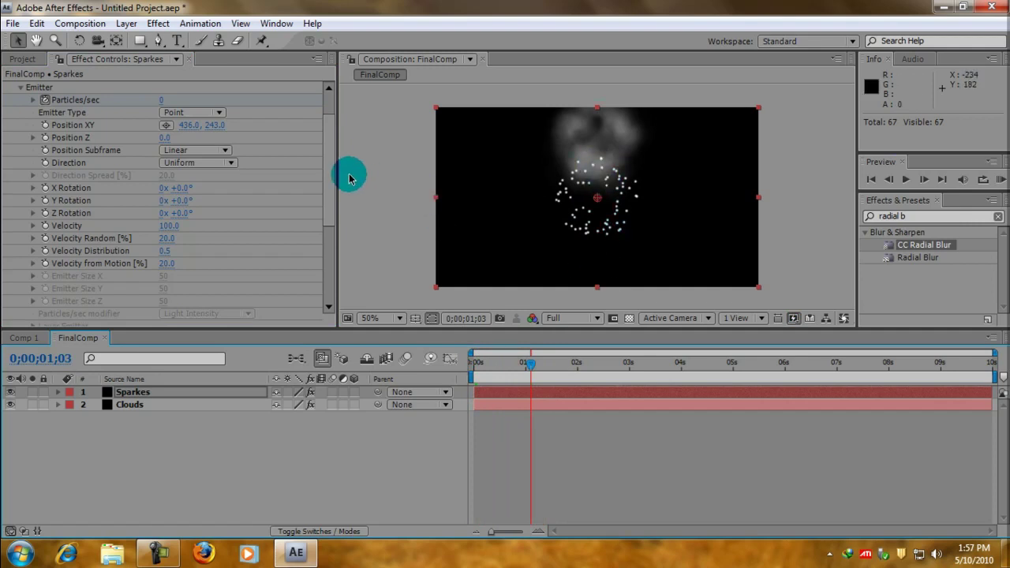
{"action": "left_click_drag", "start_coordinate": [529, 369], "coordinate": [491, 367]}
- Set the Gravity in the Sparkes layer's Particular physics to 100 and scrub to 0;00;01;00 to check the fall
{"action": "scroll", "coordinate": [330, 187], "scroll_direction": "down", "scroll_amount": 5}
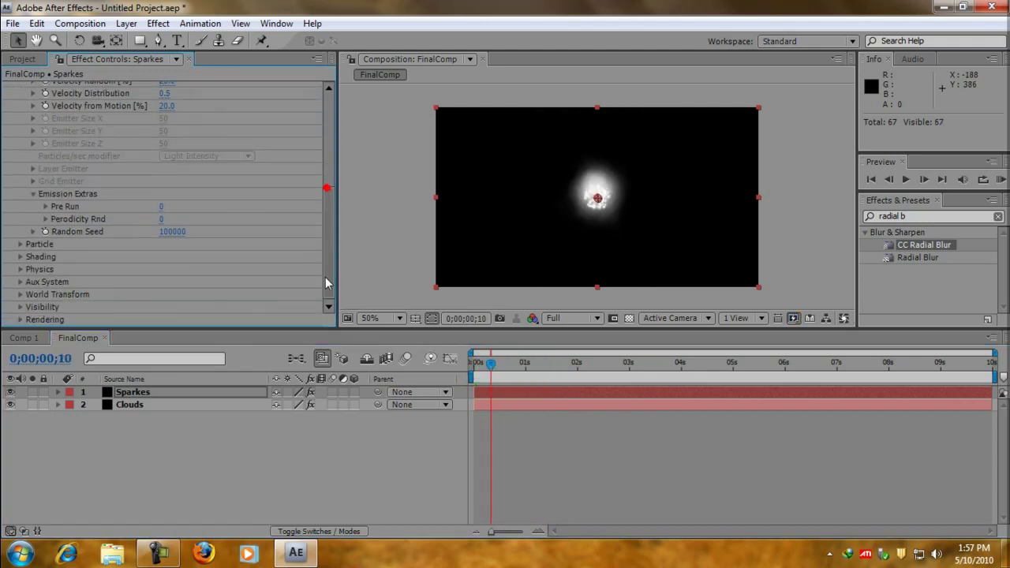
{"action": "left_click", "coordinate": [20, 270]}
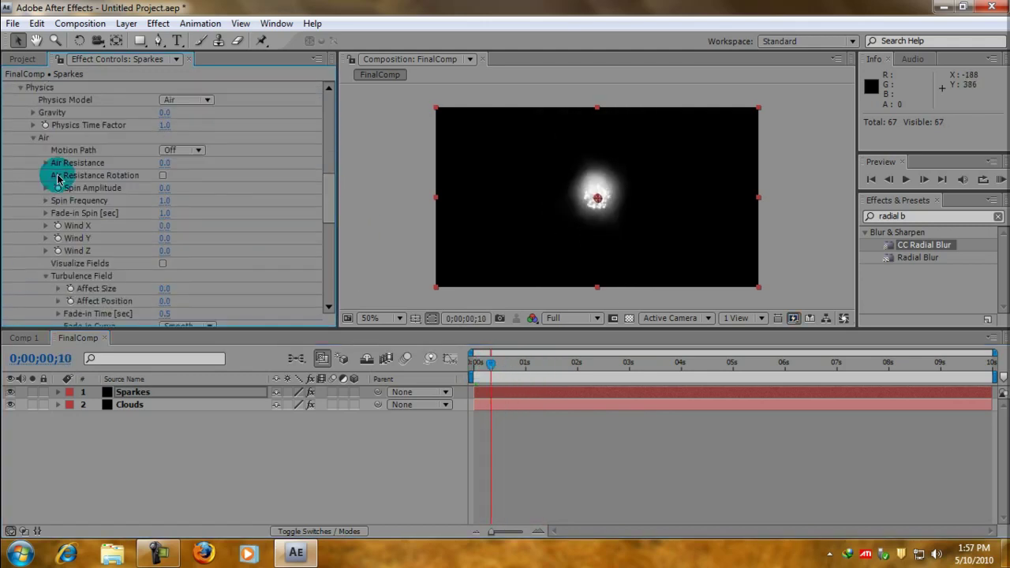
{"action": "left_click", "coordinate": [167, 116]}
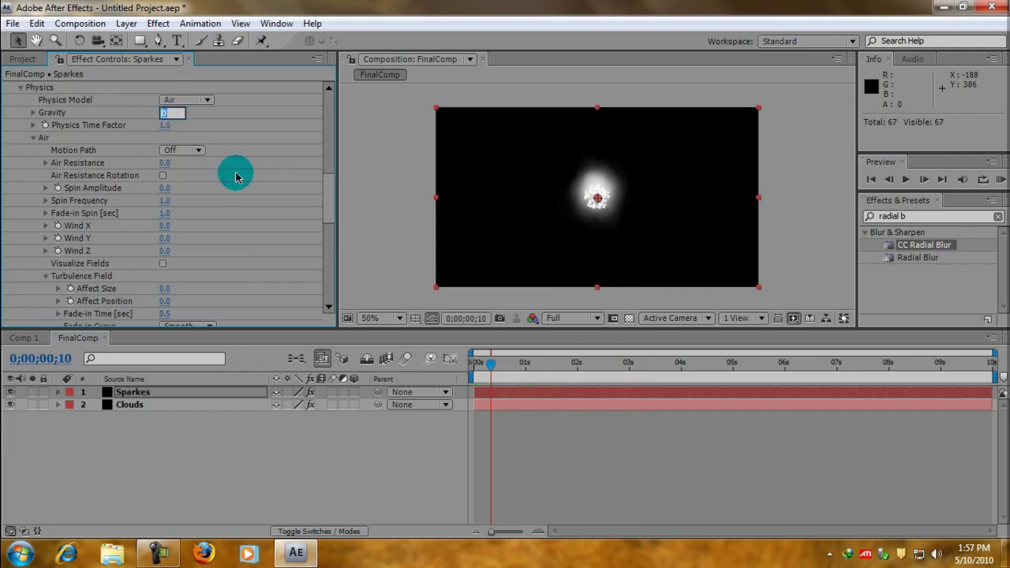
{"action": "type", "text": "1"}
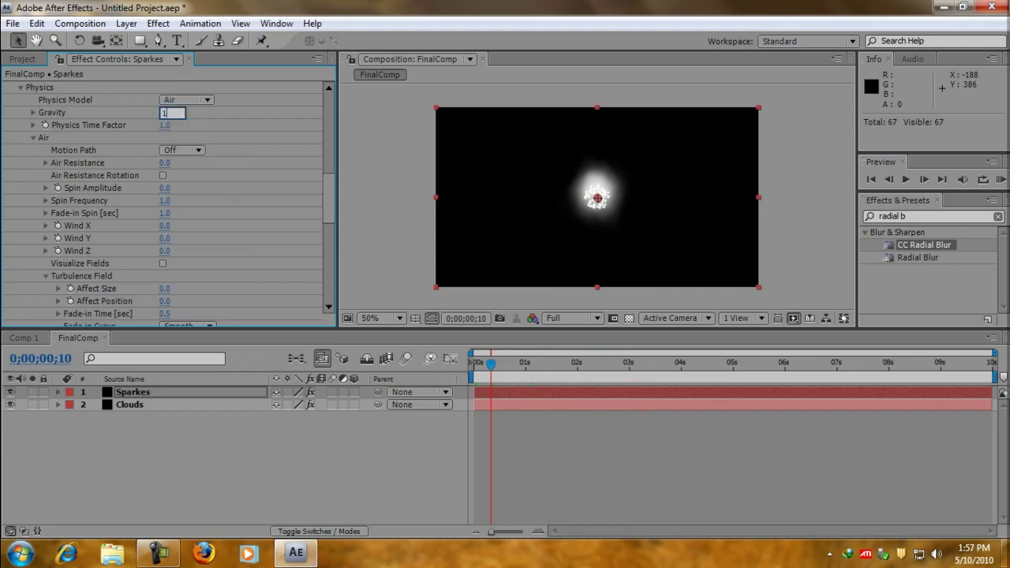
{"action": "type", "text": "00"}
{"action": "key", "text": "Return"}
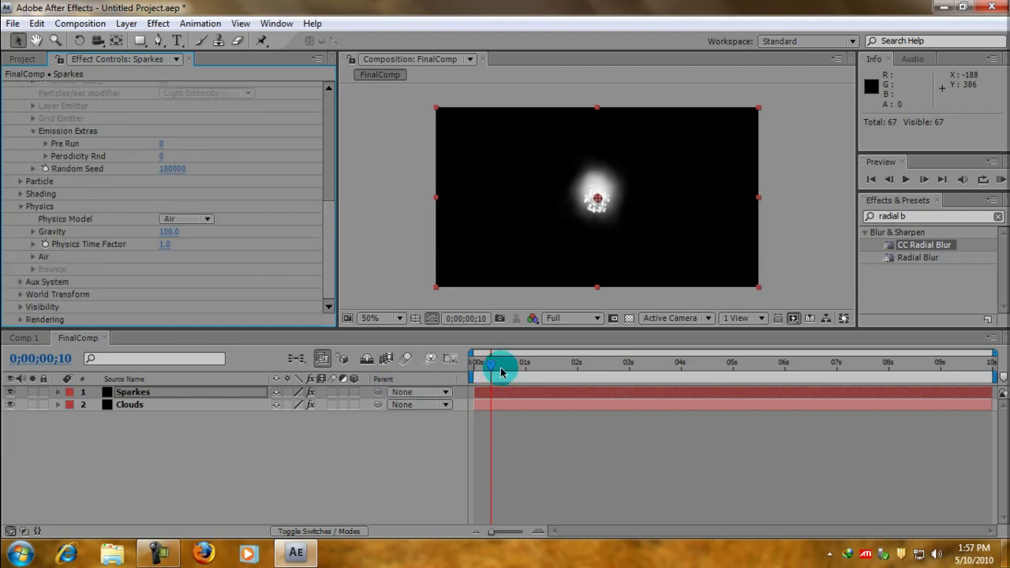
{"action": "key", "text": "Page_Up"}
{"action": "left_click_drag", "start_coordinate": [480, 369], "coordinate": [514, 363]}
{"action": "left_click", "coordinate": [576, 314]}
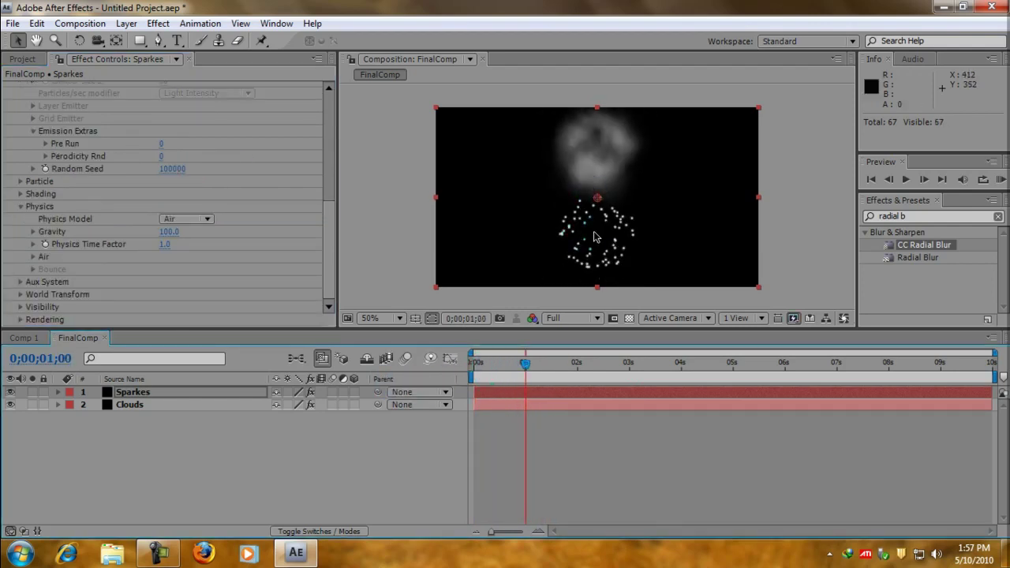
{"action": "left_click", "coordinate": [600, 291]}
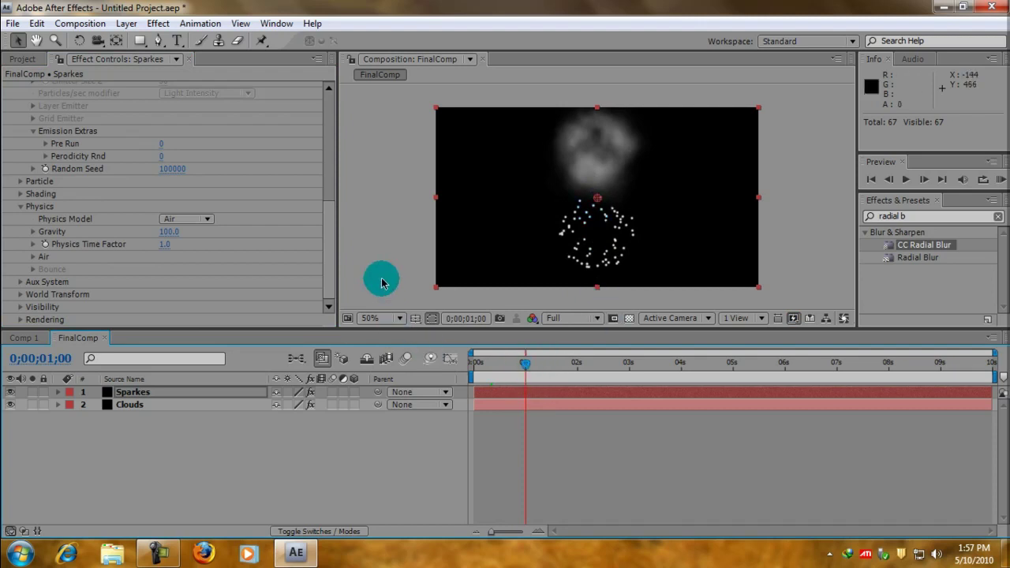
- Set the Sparkes emitter Velocity to 500 and preview the explosion from the start
{"action": "scroll", "coordinate": [323, 273], "scroll_direction": "up", "scroll_amount": 10}
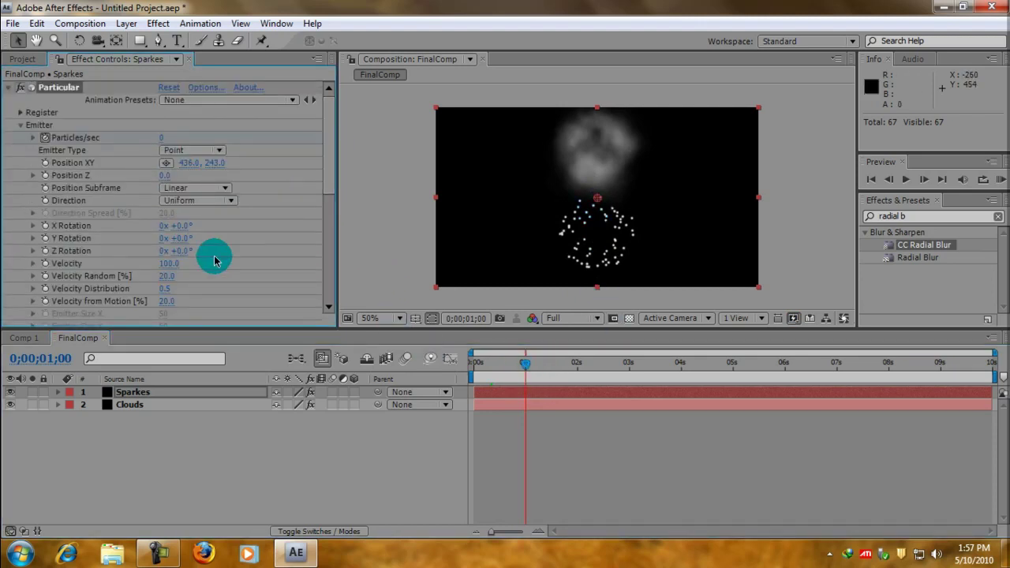
{"action": "left_click", "coordinate": [168, 266]}
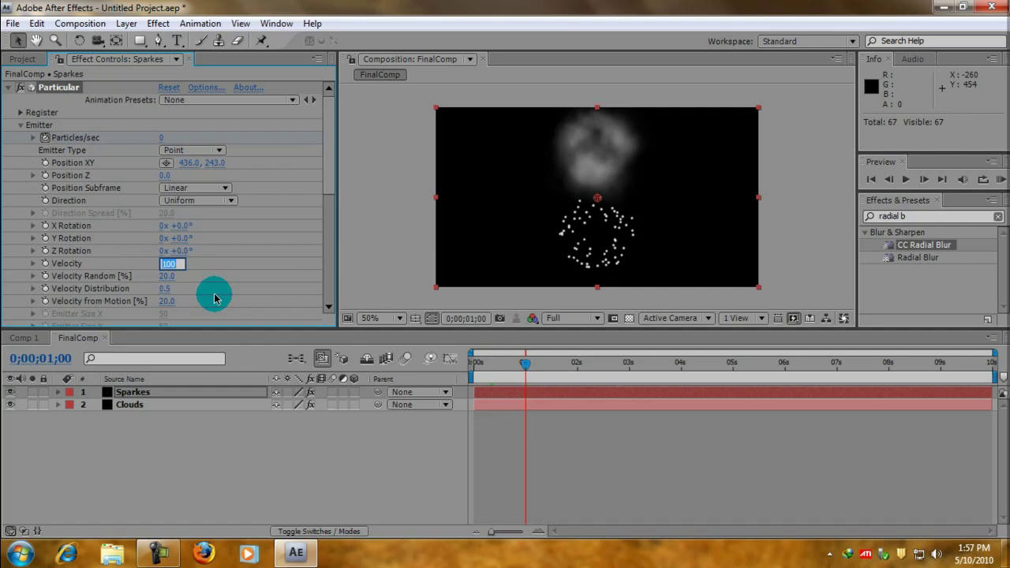
{"action": "type", "text": "50"}
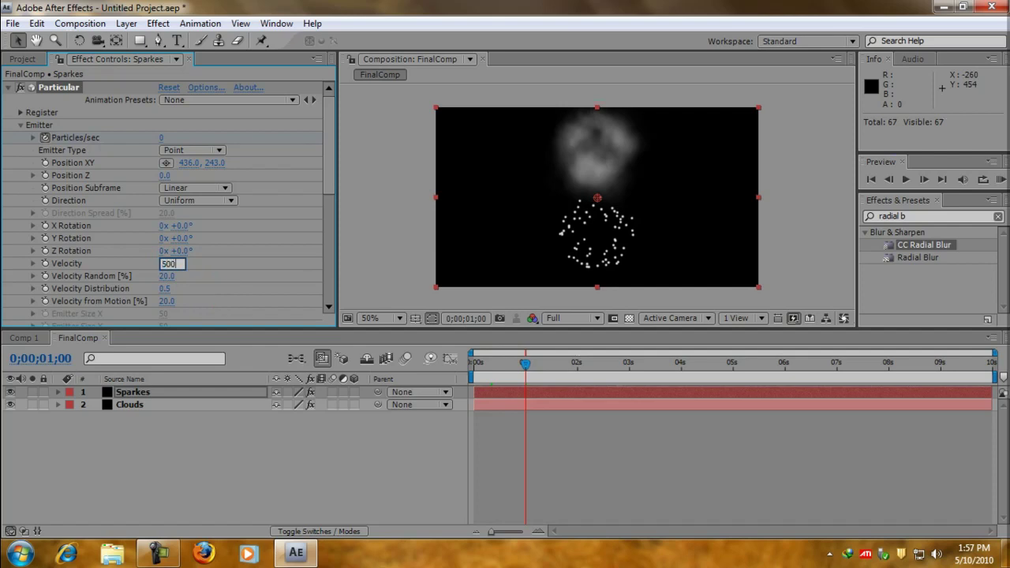
{"action": "left_click", "coordinate": [215, 294]}
{"action": "left_click", "coordinate": [523, 366]}
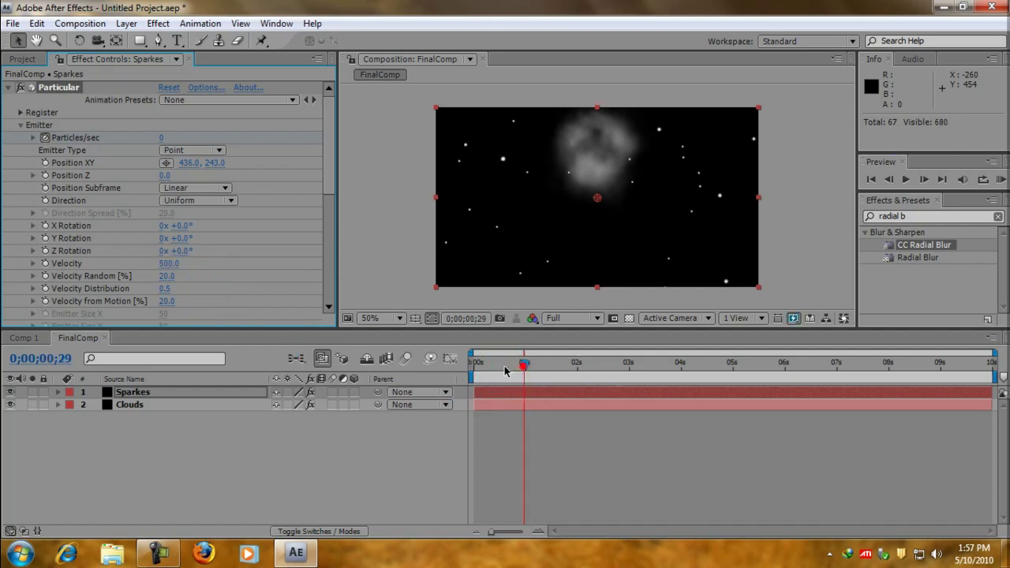
{"action": "left_click_drag", "start_coordinate": [505, 371], "coordinate": [438, 381]}
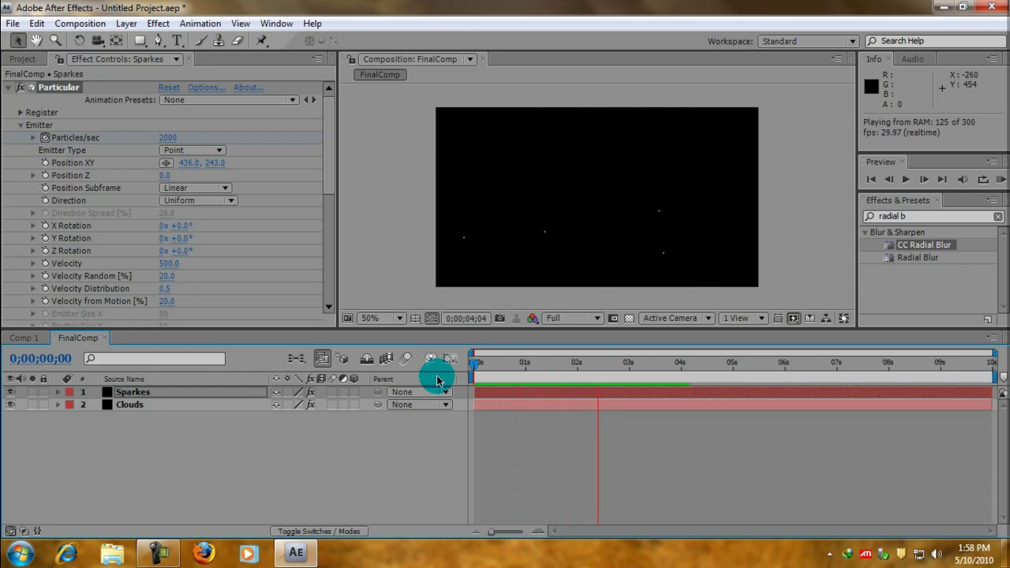
{"action": "left_click", "coordinate": [439, 381]}
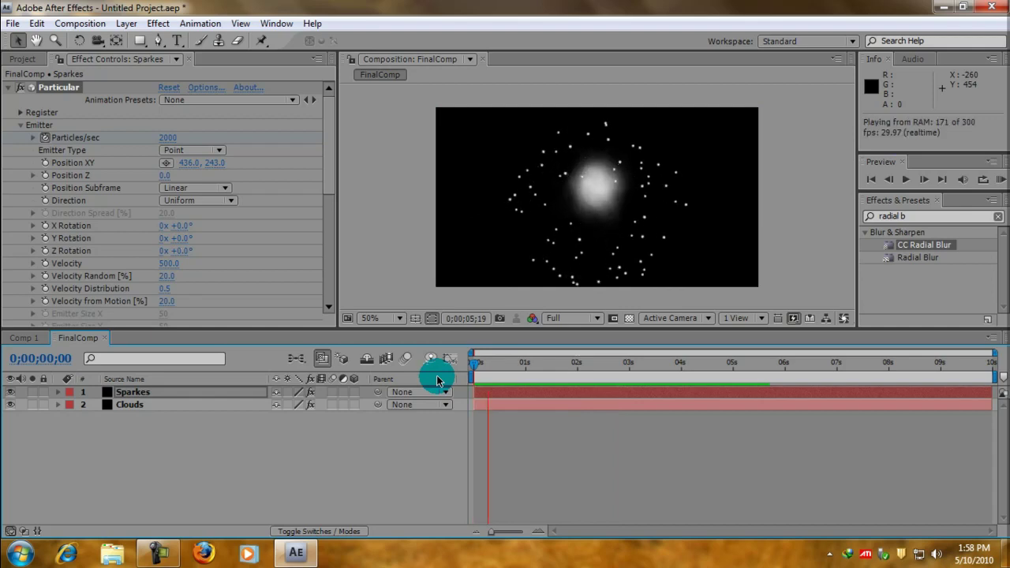
{"action": "left_click", "coordinate": [438, 382]}
- Change the first-frame Particles/sec keyframe on Sparkes to 1000 and play a RAM preview
{"action": "left_click_drag", "start_coordinate": [471, 377], "coordinate": [450, 361]}
{"action": "left_click", "coordinate": [172, 138]}
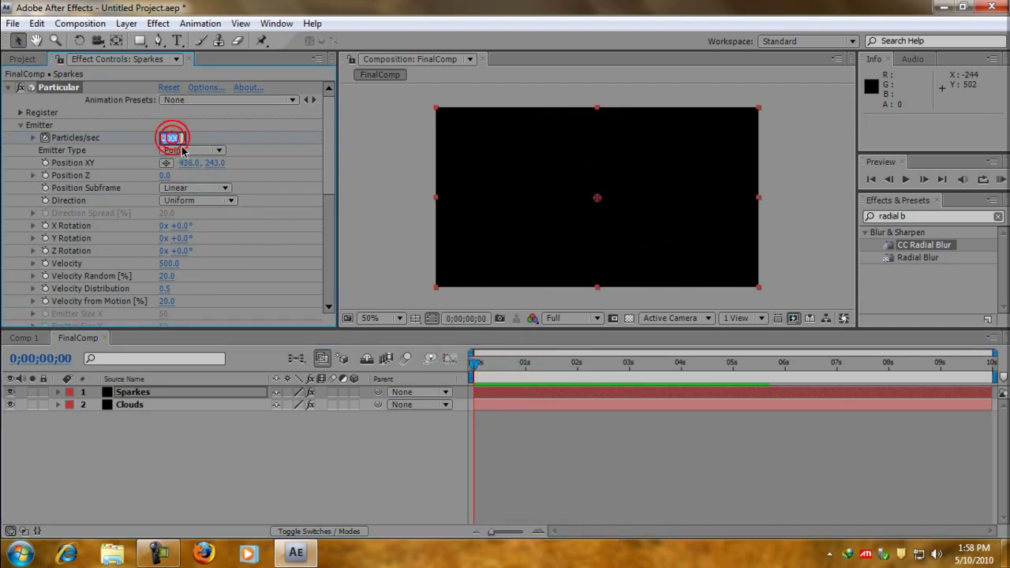
{"action": "type", "text": "1000"}
{"action": "left_click", "coordinate": [182, 150]}
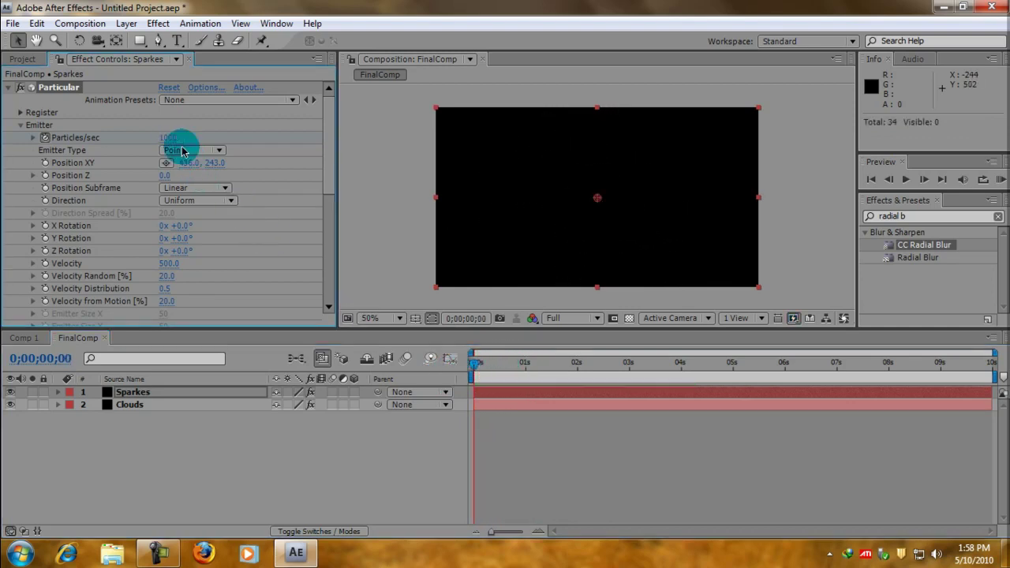
{"action": "key", "text": "KP_0"}
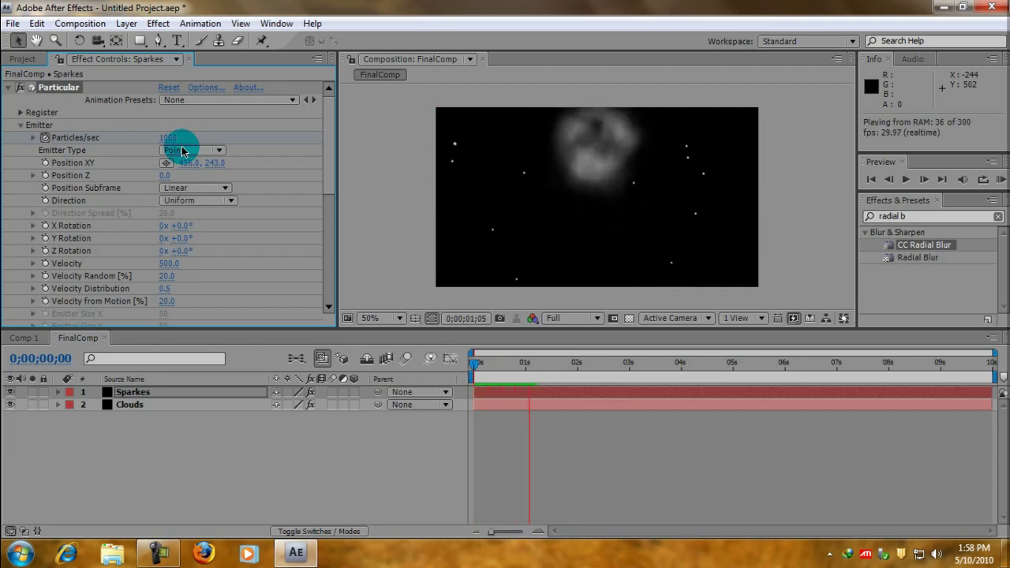
{"action": "key", "text": "space"}
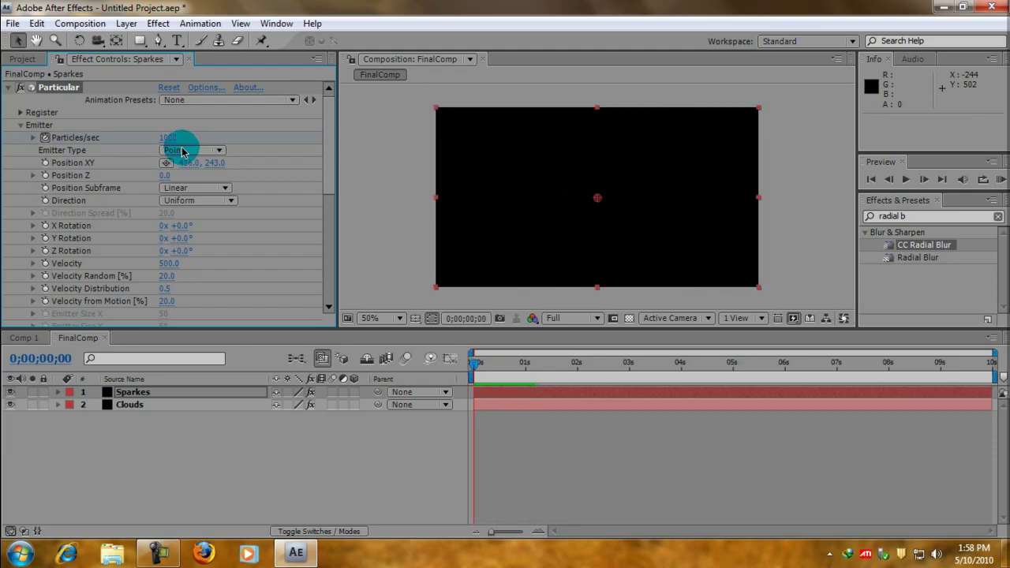
- Set the Sparkes emitter Velocity to 700 and play a RAM preview from the first frame
{"action": "left_click_drag", "start_coordinate": [475, 364], "coordinate": [506, 364]}
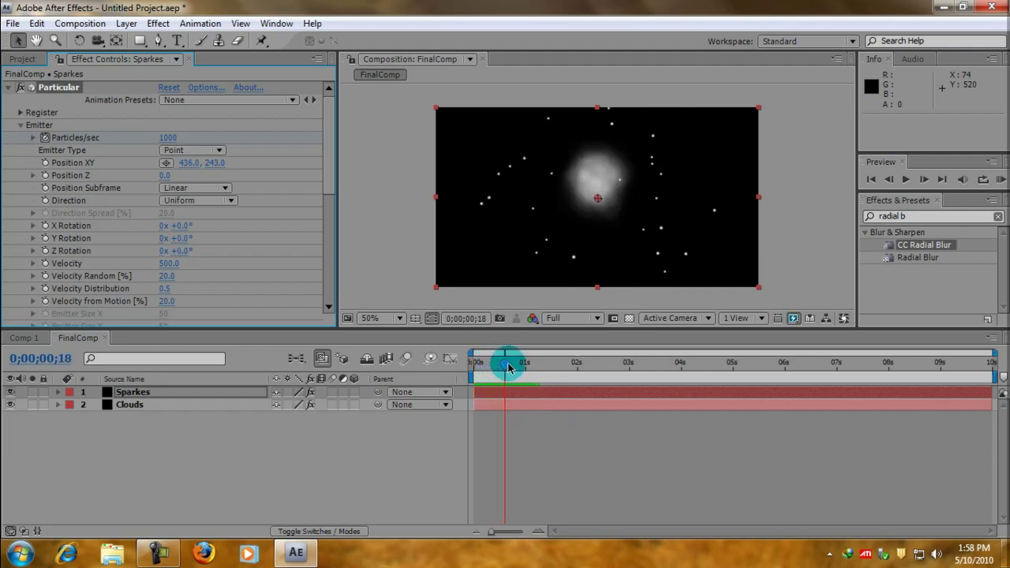
{"action": "left_click", "coordinate": [173, 268]}
{"action": "type", "text": "700"}
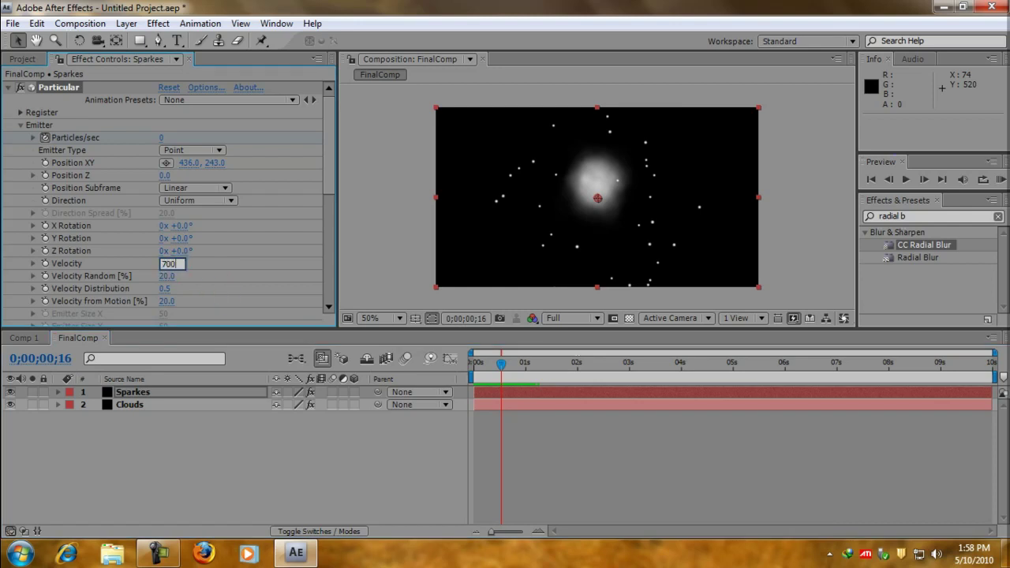
{"action": "left_click", "coordinate": [219, 297]}
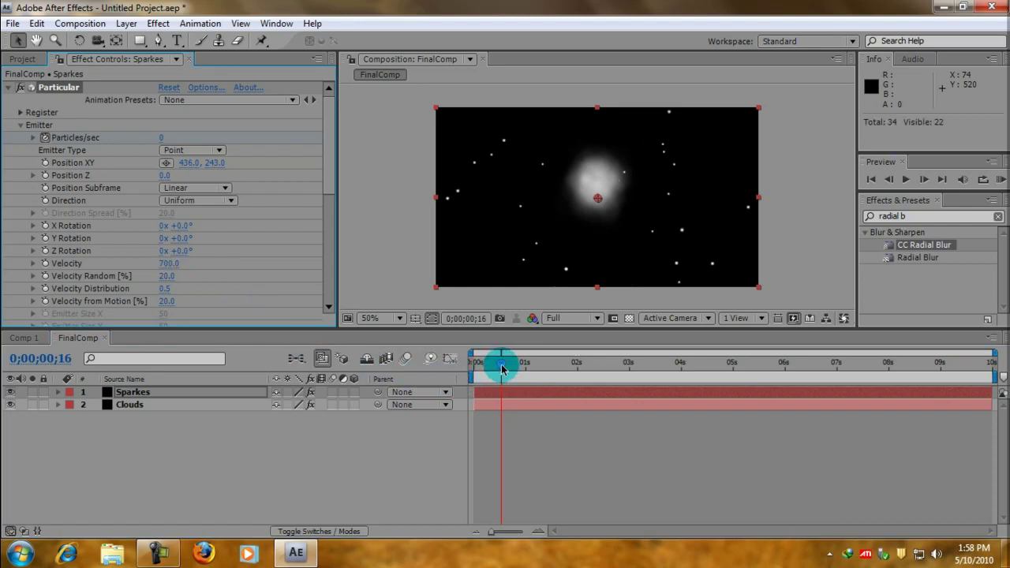
{"action": "left_click_drag", "start_coordinate": [502, 365], "coordinate": [474, 367]}
{"action": "key", "text": "KP_0"}
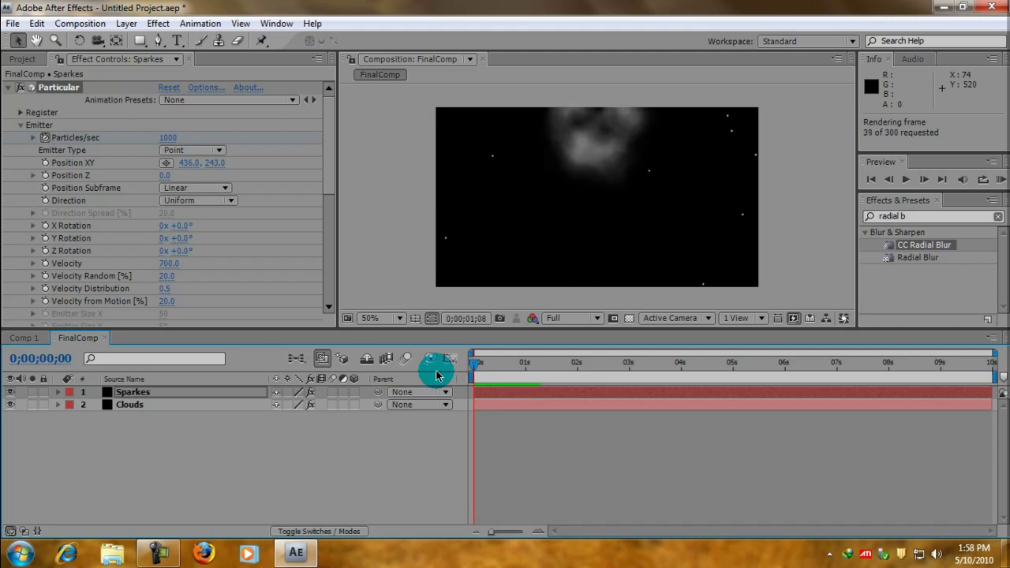
{"action": "key", "text": "space"}
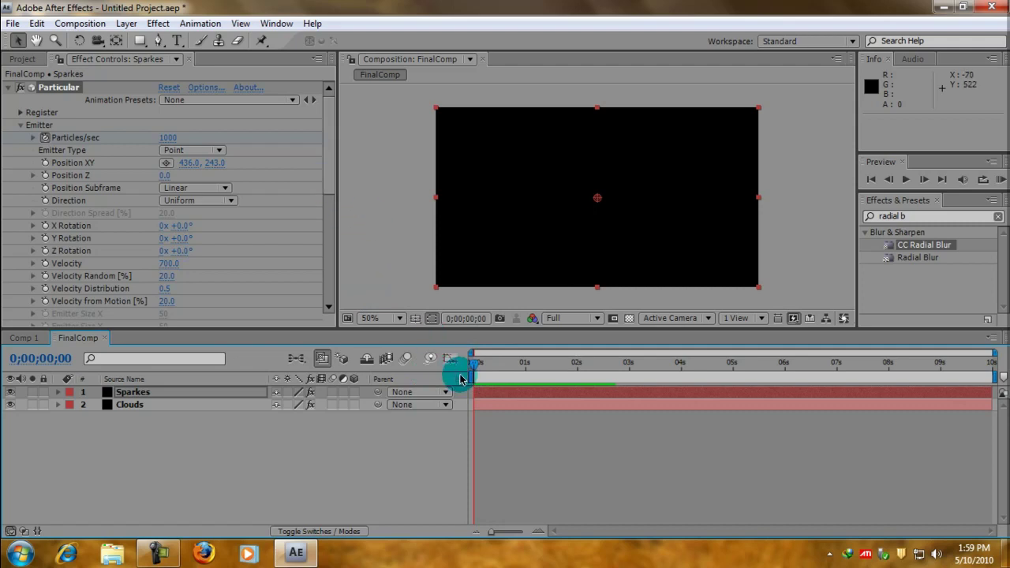
- At 0;00;00;16, set the particle Size in the Sparkes layer's Particular effect to 2
{"action": "left_click_drag", "start_coordinate": [476, 363], "coordinate": [500, 363]}
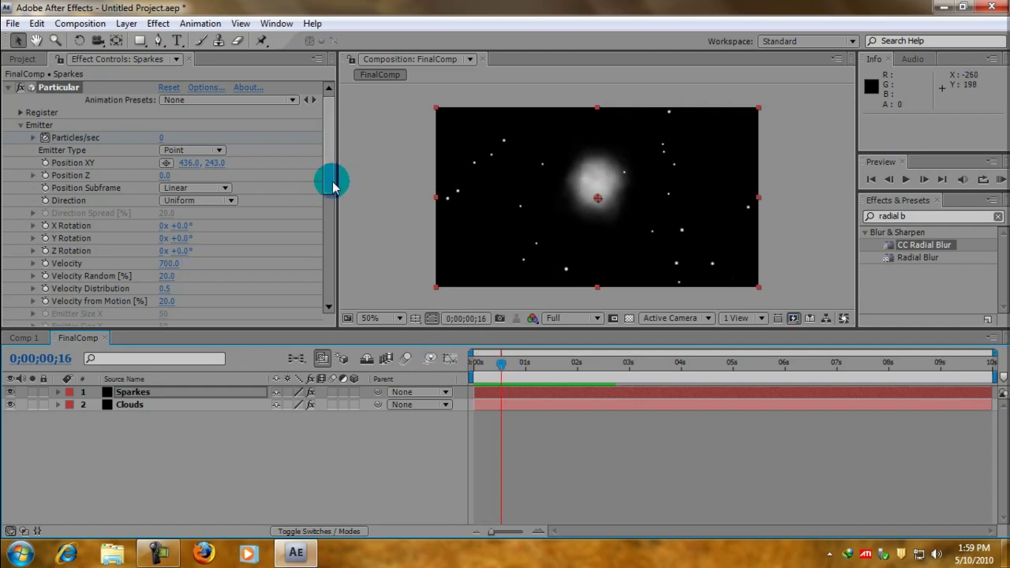
{"action": "left_click_drag", "start_coordinate": [330, 185], "coordinate": [315, 289]}
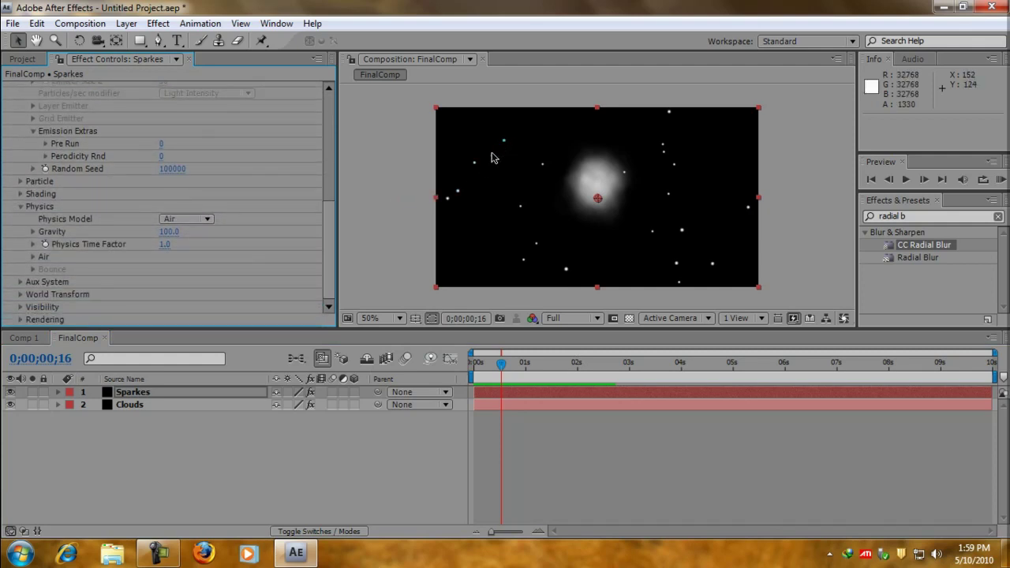
{"action": "left_click", "coordinate": [21, 183]}
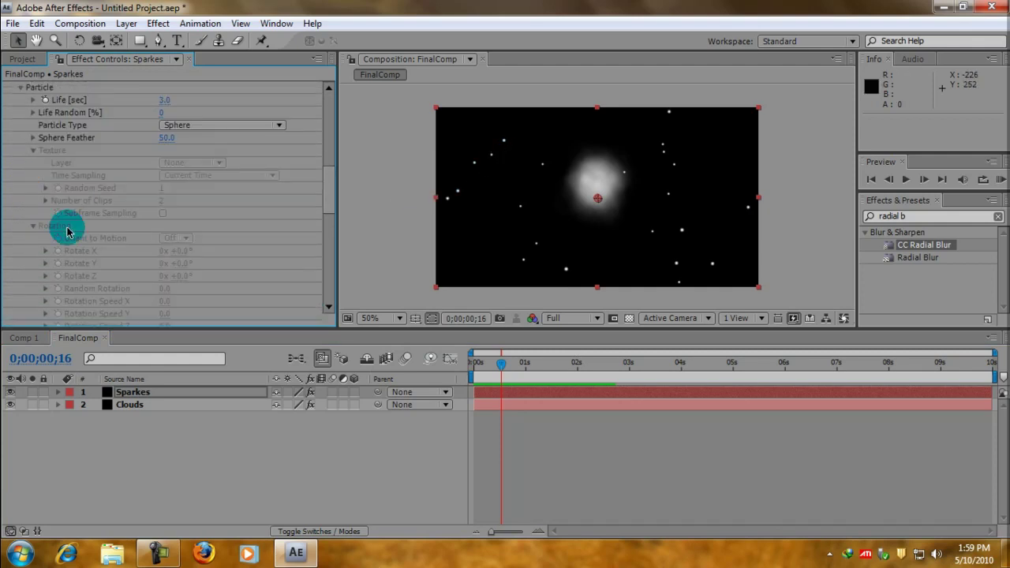
{"action": "left_click_drag", "start_coordinate": [331, 199], "coordinate": [322, 251]}
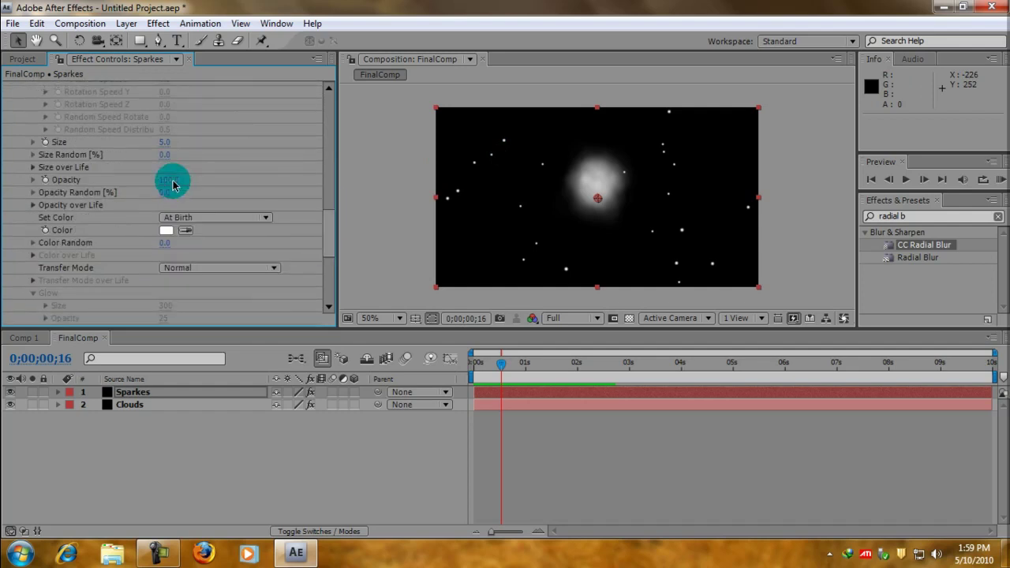
{"action": "left_click", "coordinate": [164, 142]}
{"action": "scroll", "coordinate": [261, 197], "scroll_direction": "down", "scroll_amount": 5}
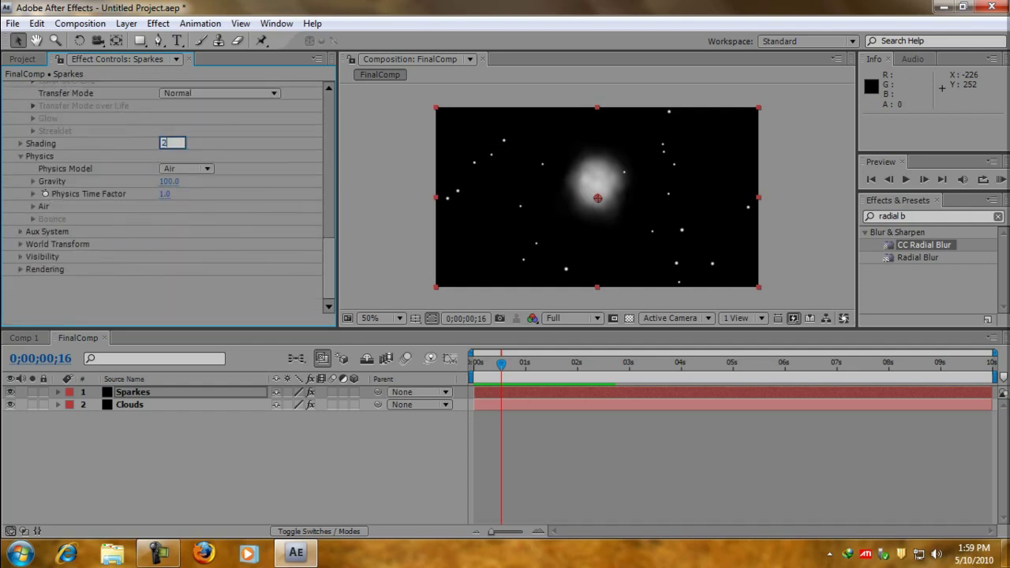
- Set the Size Random of the Sparkes particles to 30%
{"action": "scroll", "coordinate": [271, 176], "scroll_direction": "up", "scroll_amount": 1}
{"action": "left_click_drag", "start_coordinate": [326, 271], "coordinate": [327, 226]}
{"action": "left_click", "coordinate": [164, 183]}
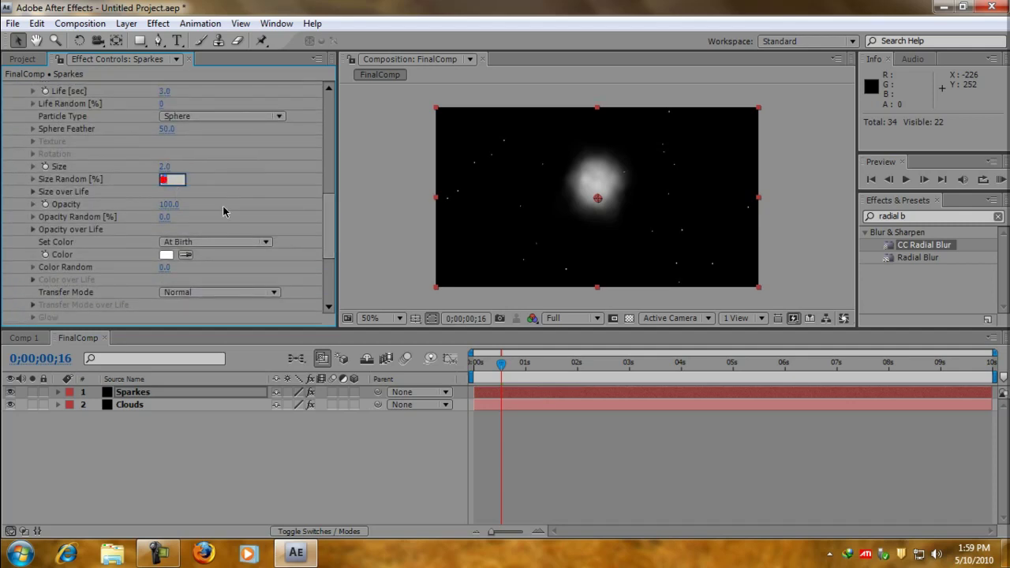
{"action": "type", "text": "30"}
{"action": "left_click", "coordinate": [223, 209]}
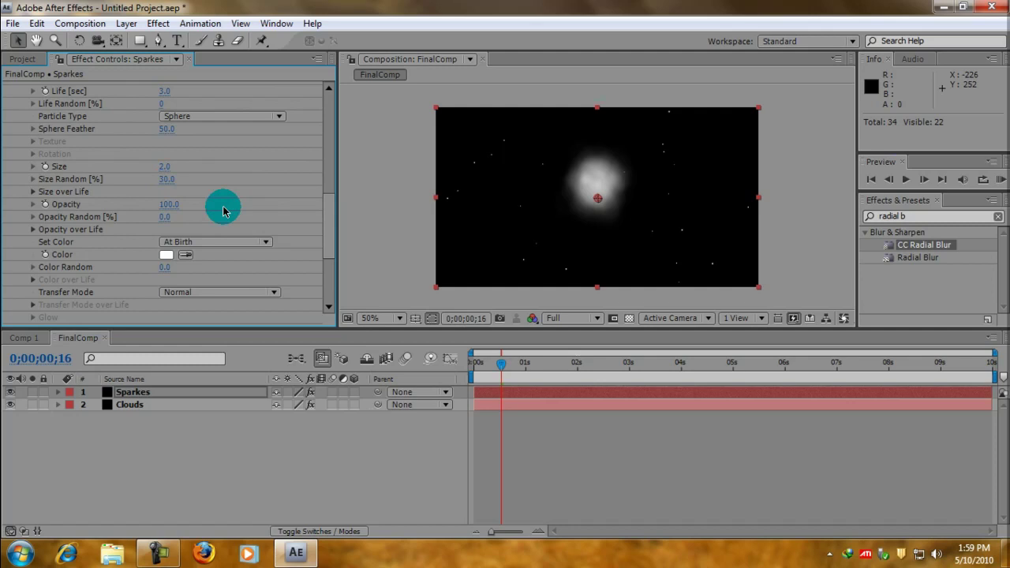
- Set the Sparkes particles' Set Color to Over Life and apply the white-cyan-blue preset to the Color over Life gradient
{"action": "left_click_drag", "start_coordinate": [327, 227], "coordinate": [332, 309]}
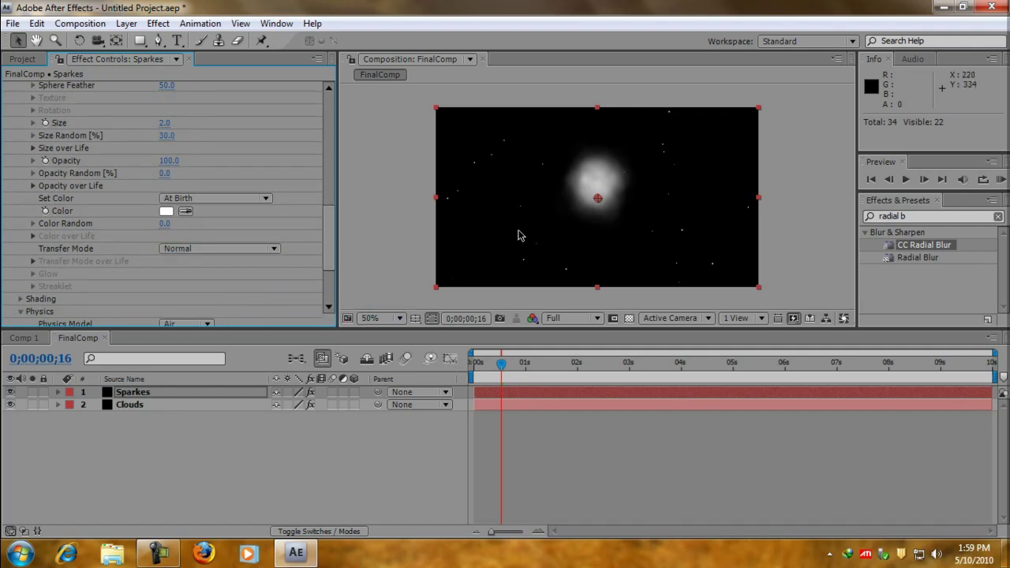
{"action": "left_click_drag", "start_coordinate": [442, 368], "coordinate": [359, 438]}
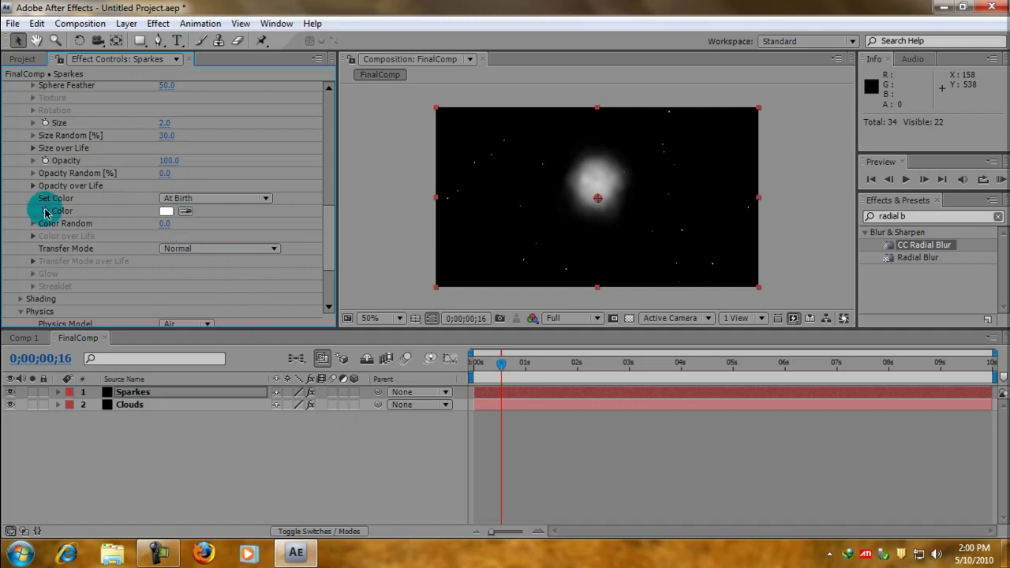
{"action": "left_click", "coordinate": [228, 200]}
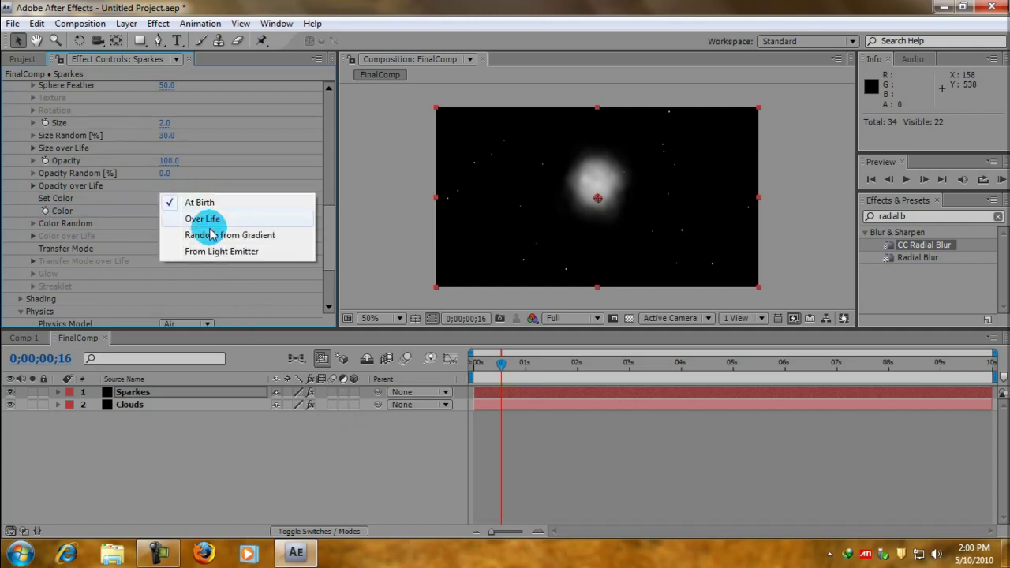
{"action": "left_click", "coordinate": [204, 220]}
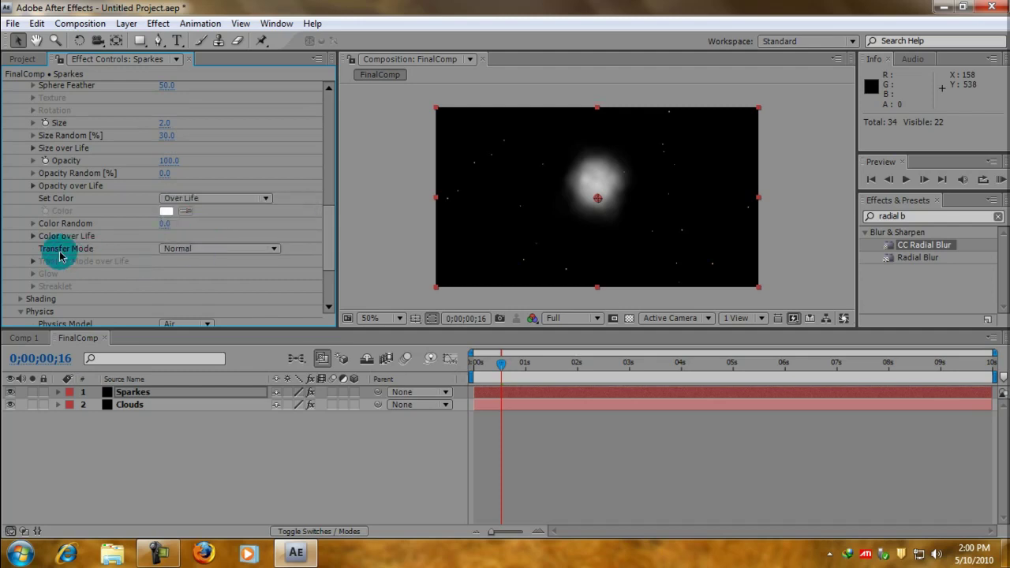
{"action": "left_click", "coordinate": [33, 239]}
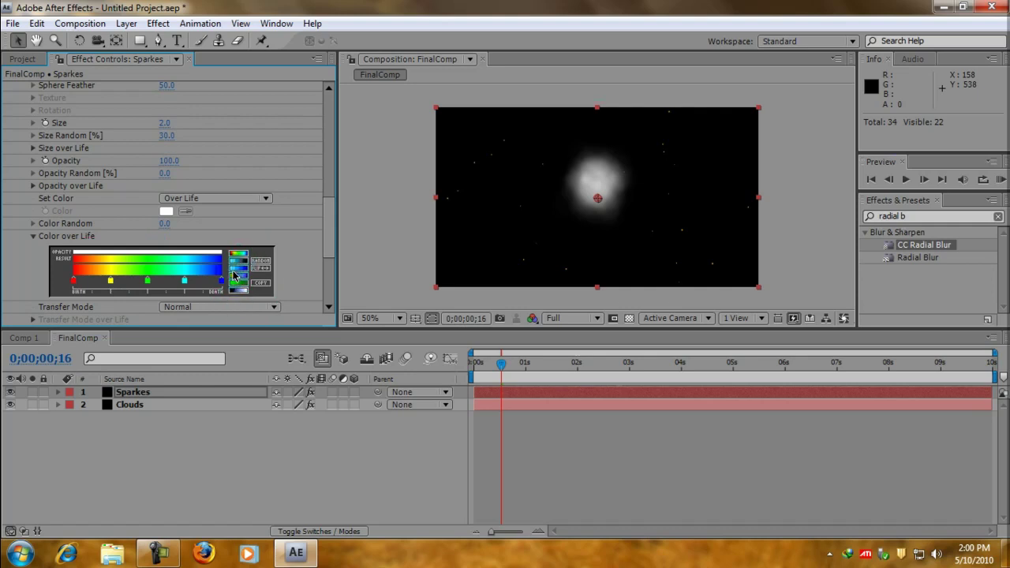
{"action": "left_click", "coordinate": [237, 273]}
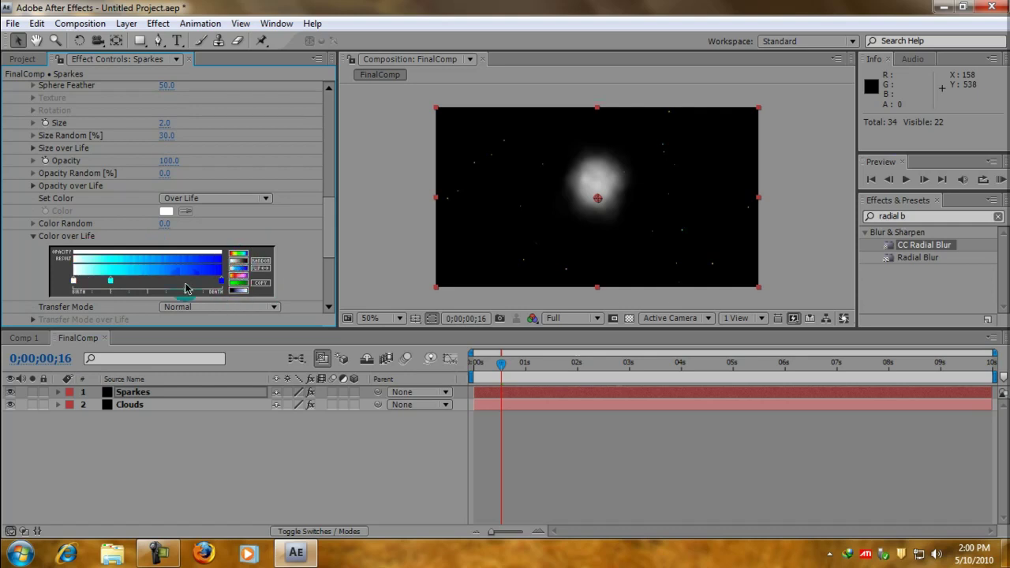
- Change the cyan middle stop of the Color over Life gradient to golden yellow
{"action": "left_click", "coordinate": [75, 285]}
{"action": "left_click_drag", "start_coordinate": [77, 291], "coordinate": [123, 292]}
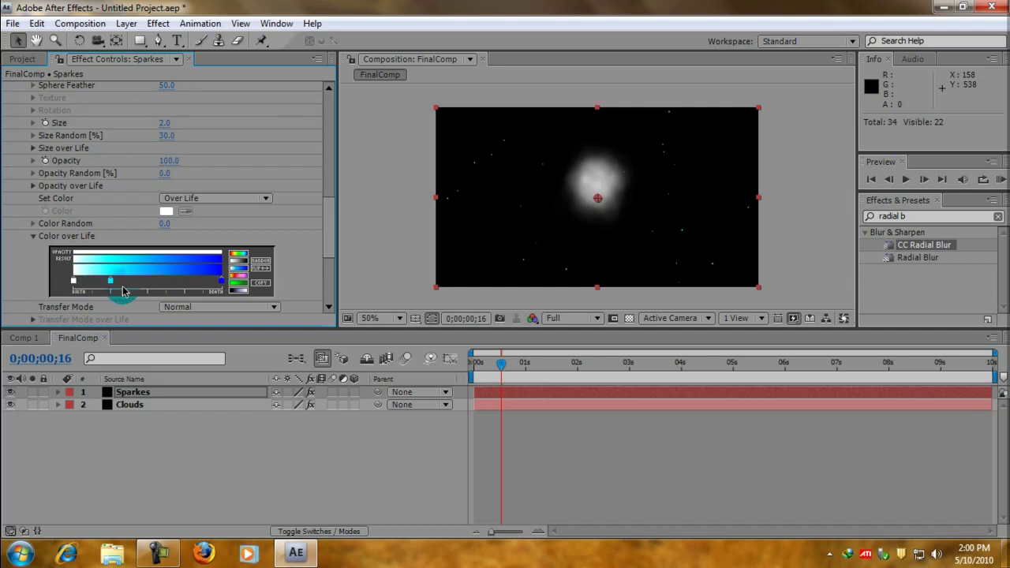
{"action": "double_click", "coordinate": [112, 281]}
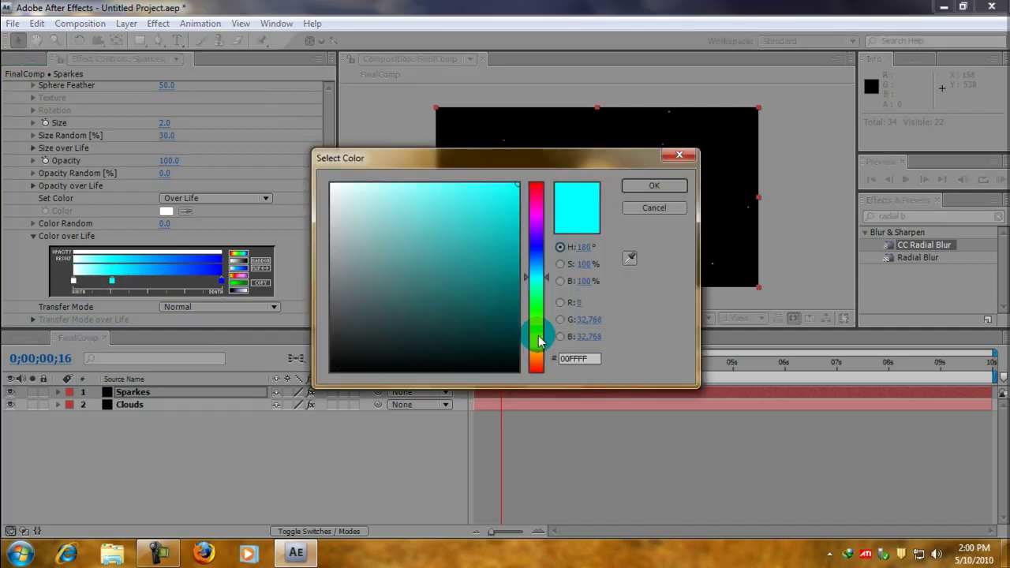
{"action": "left_click_drag", "start_coordinate": [537, 334], "coordinate": [536, 352]}
{"action": "left_click", "coordinate": [643, 188]}
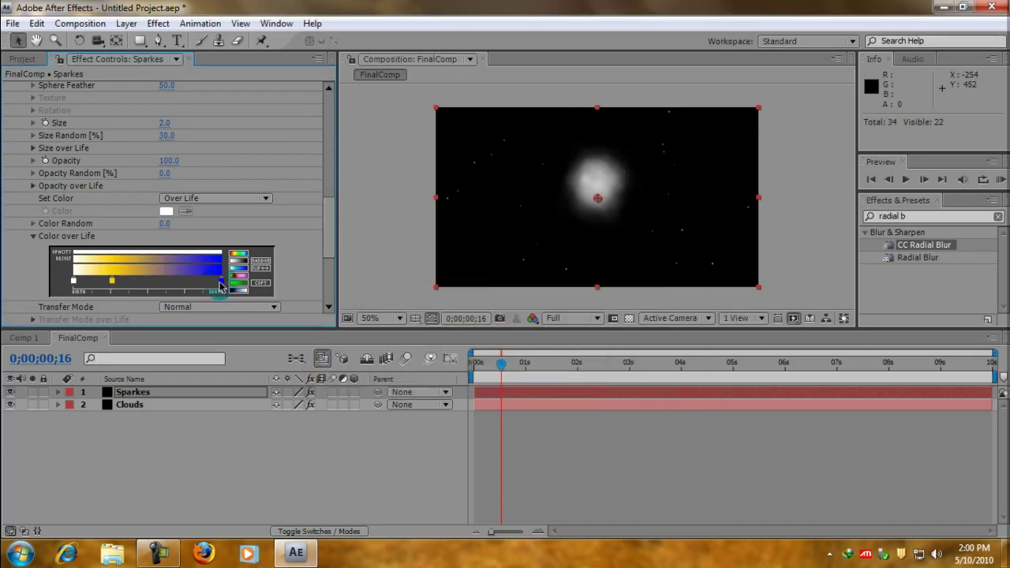
- Change the blue end stop of the Color over Life gradient to orange (FF7E00)
{"action": "double_click", "coordinate": [222, 286]}
{"action": "left_click_drag", "start_coordinate": [541, 350], "coordinate": [536, 354]}
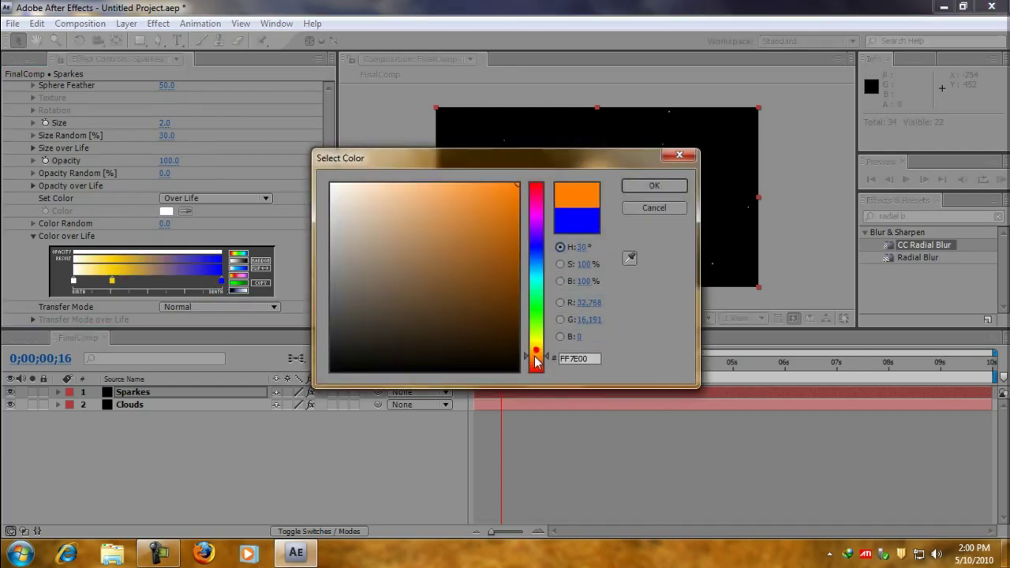
{"action": "left_click", "coordinate": [652, 190]}
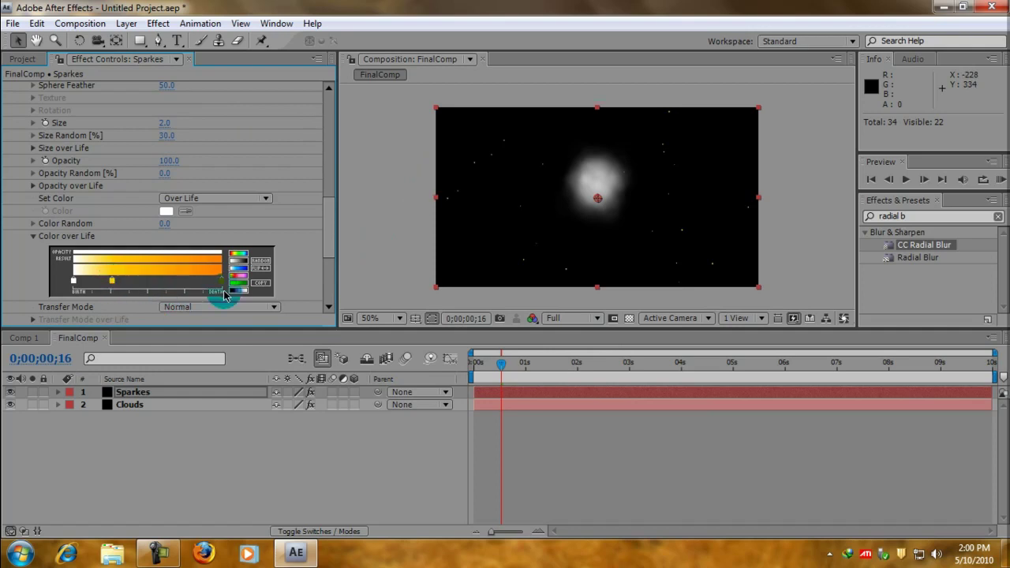
- Shift the gradient's orange and yellow stops closer to birth and play a RAM preview from the first frame
{"action": "mouse_move", "coordinate": [221, 282]}
{"action": "left_mouse_down"}
{"action": "mouse_move", "coordinate": [95, 284]}
{"action": "mouse_move", "coordinate": [143, 285]}
{"action": "mouse_move", "coordinate": [133, 284]}
{"action": "left_mouse_up"}
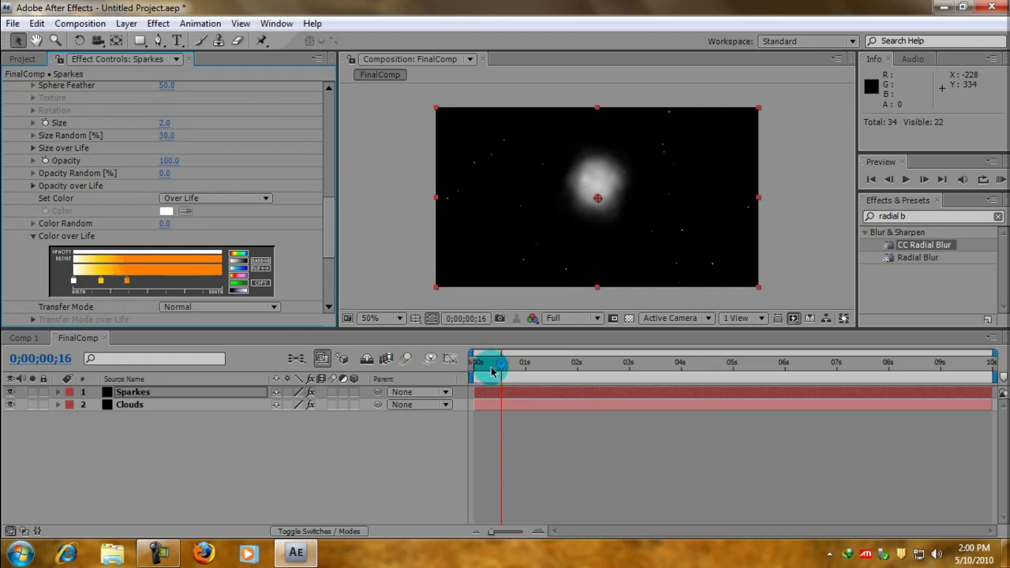
{"action": "left_click_drag", "start_coordinate": [494, 365], "coordinate": [418, 374]}
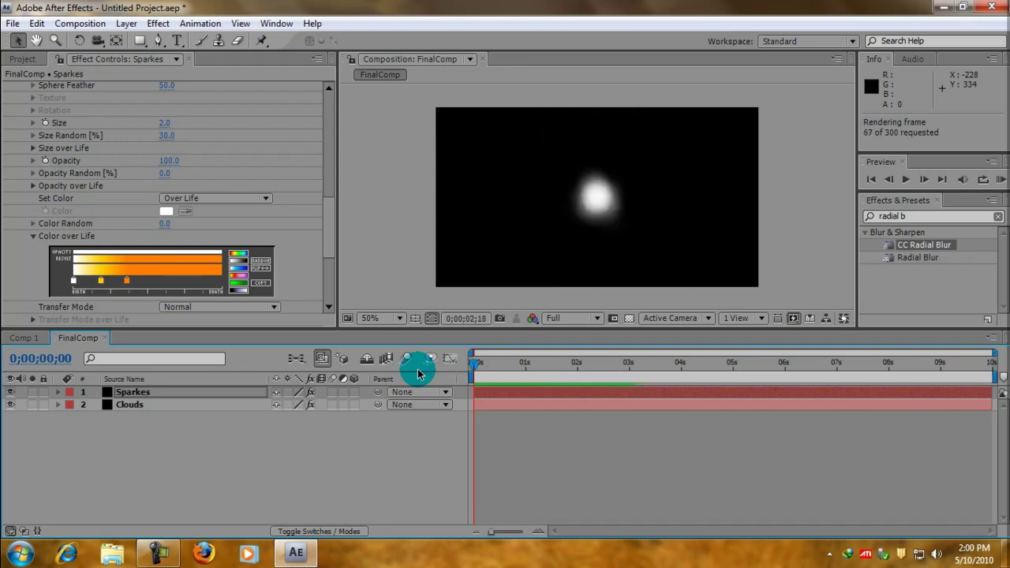
{"action": "key", "text": "space"}
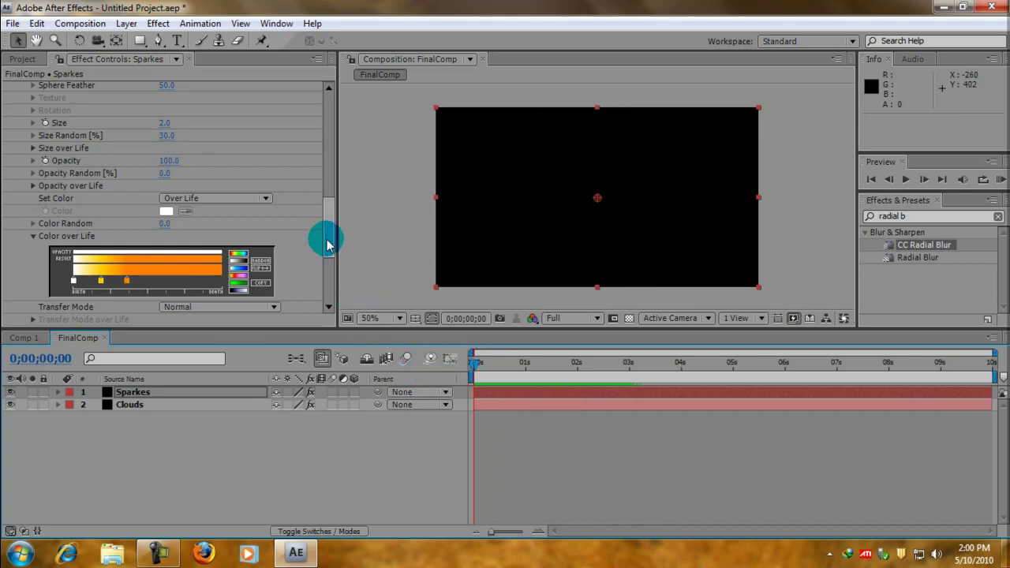
- Set the Life of the Sparkes particles to 4 seconds
{"action": "left_click_drag", "start_coordinate": [331, 253], "coordinate": [329, 222]}
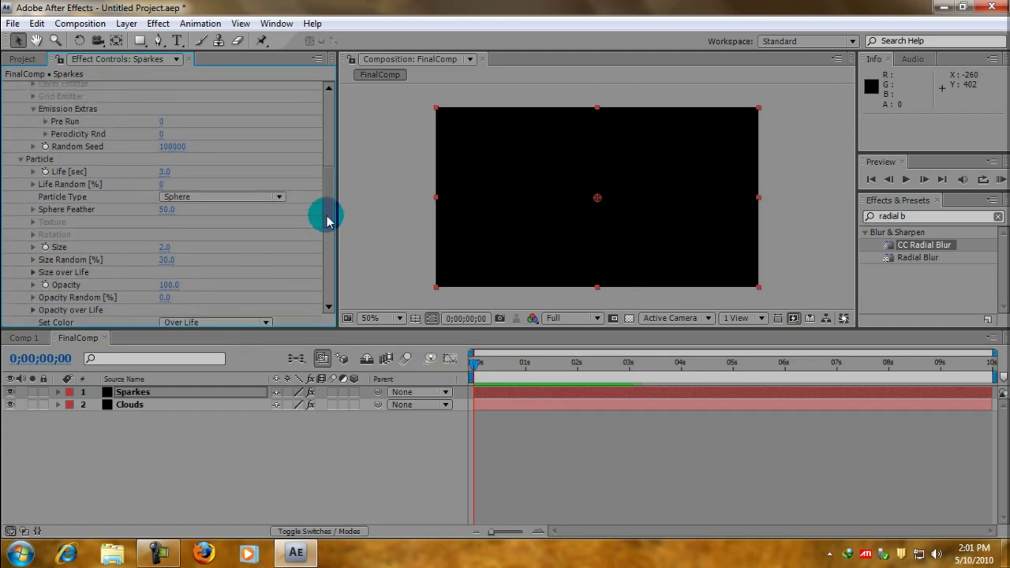
{"action": "left_click", "coordinate": [165, 171]}
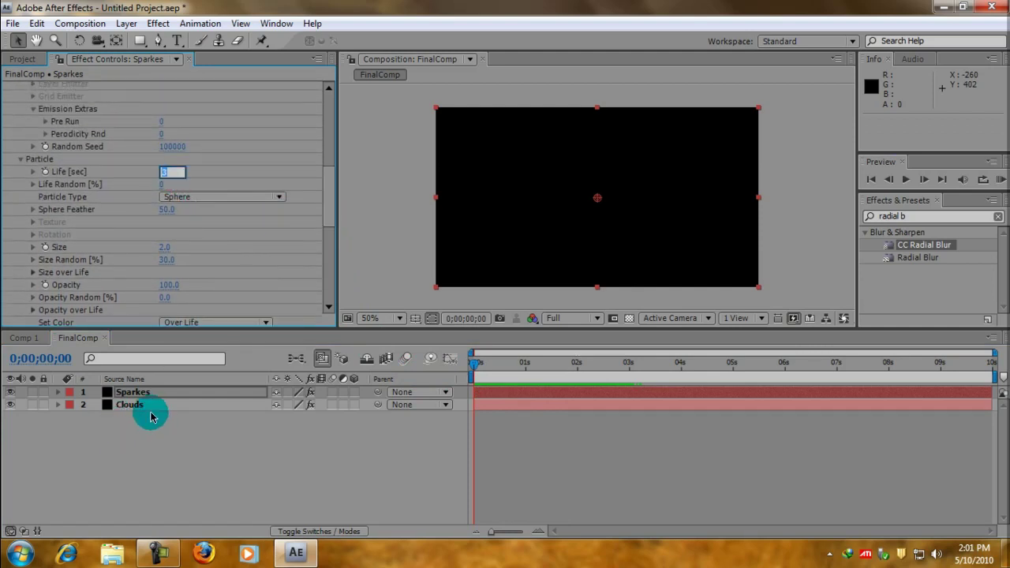
{"action": "type", "text": "4"}
{"action": "key", "text": "Return"}
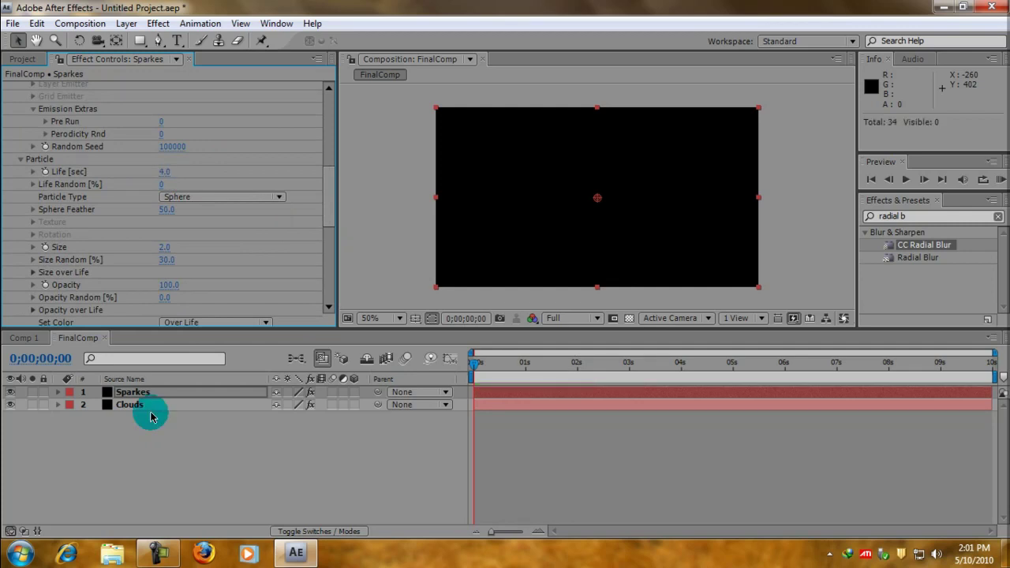
- Go to 0;00;04;00, end the work area there and trim FinalComp to the work area
{"action": "left_click", "coordinate": [476, 318]}
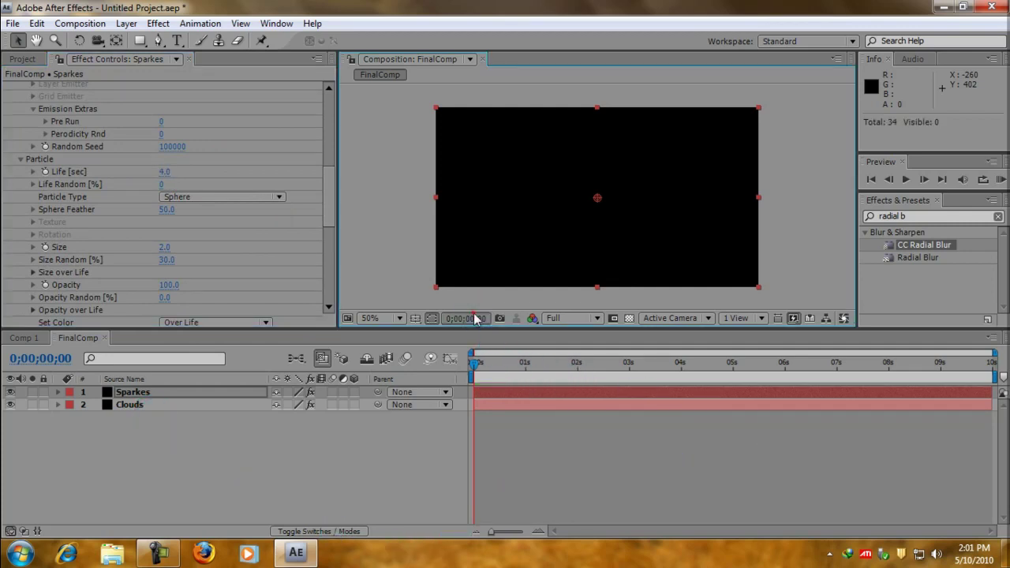
{"action": "left_click", "coordinate": [476, 318]}
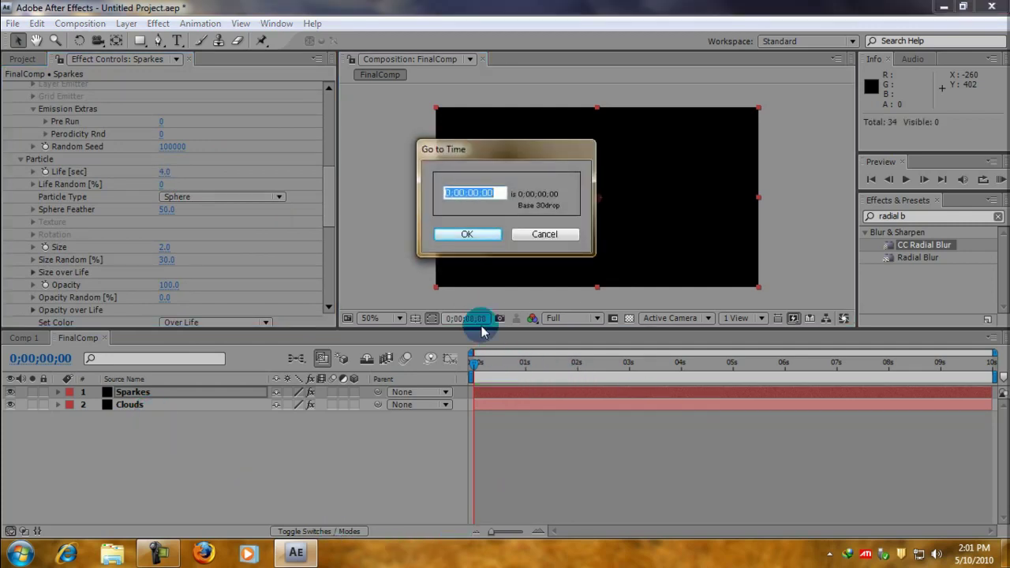
{"action": "type", "text": "40"}
{"action": "left_click", "coordinate": [467, 235]}
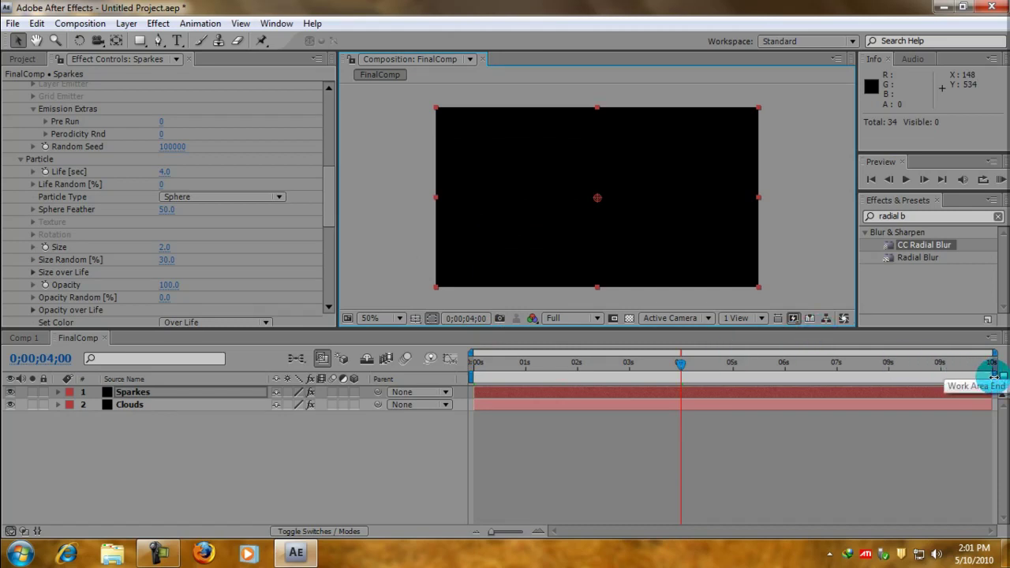
{"action": "left_click_drag", "start_coordinate": [993, 374], "coordinate": [645, 381]}
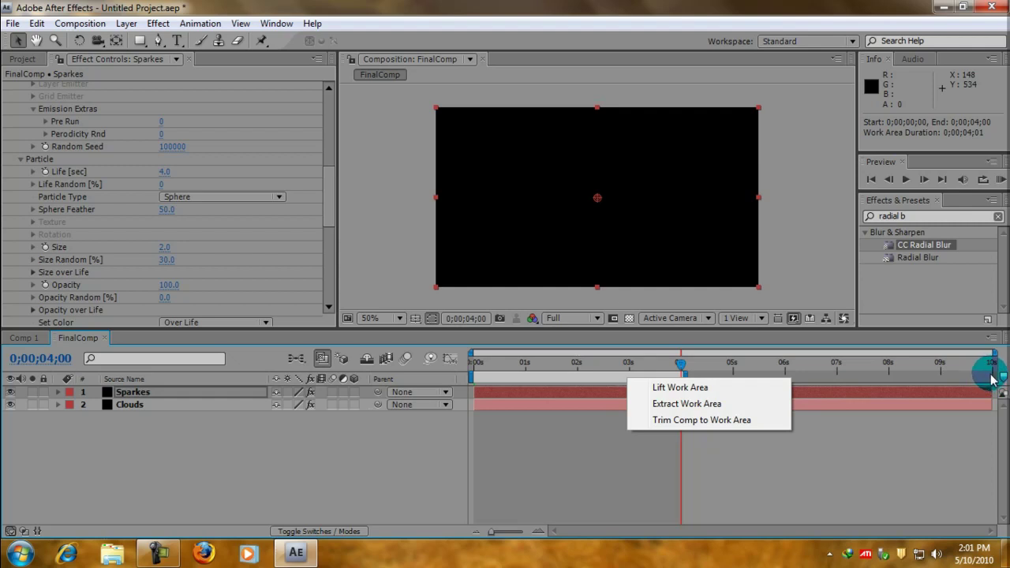
{"action": "left_click", "coordinate": [662, 421]}
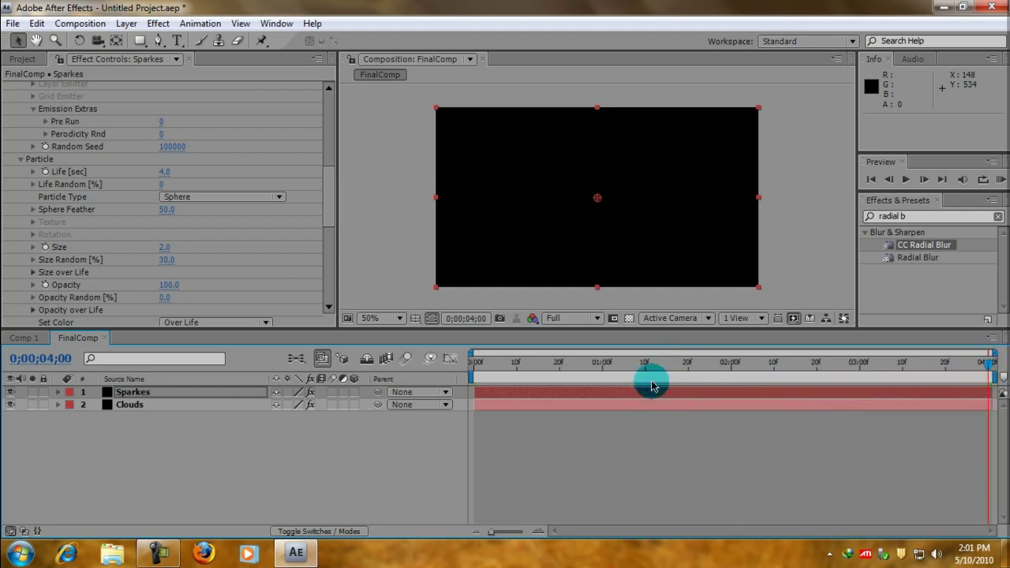
- Play a RAM preview of the trimmed FinalComp from the first frame
{"action": "left_click", "coordinate": [479, 368]}
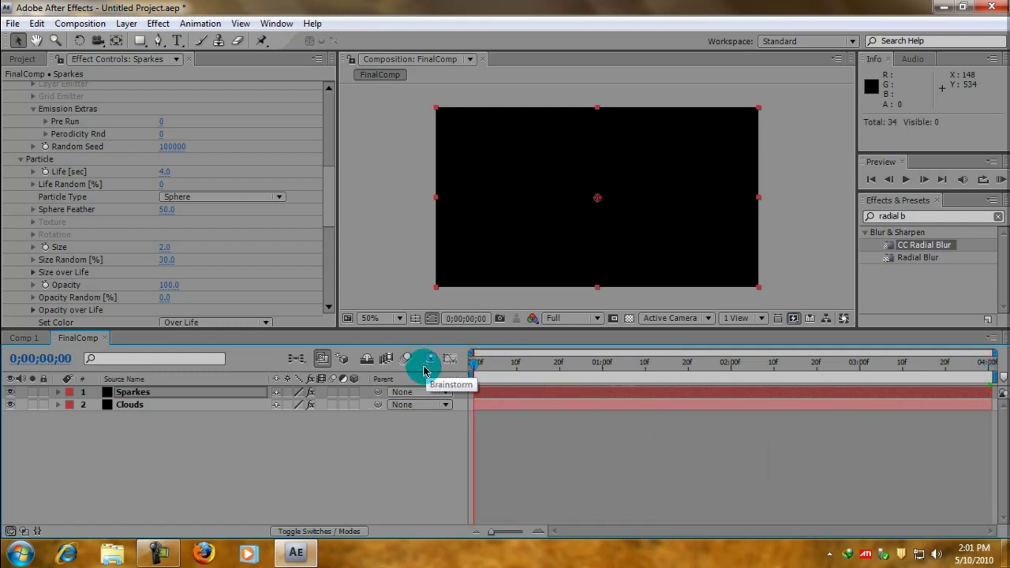
{"action": "key", "text": "space"}
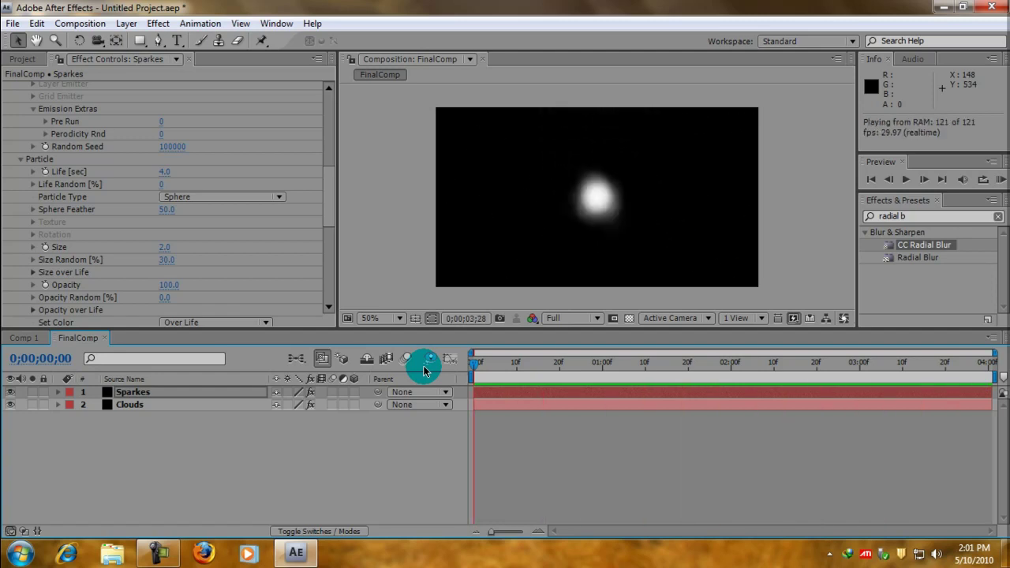
{"action": "key", "text": "space"}
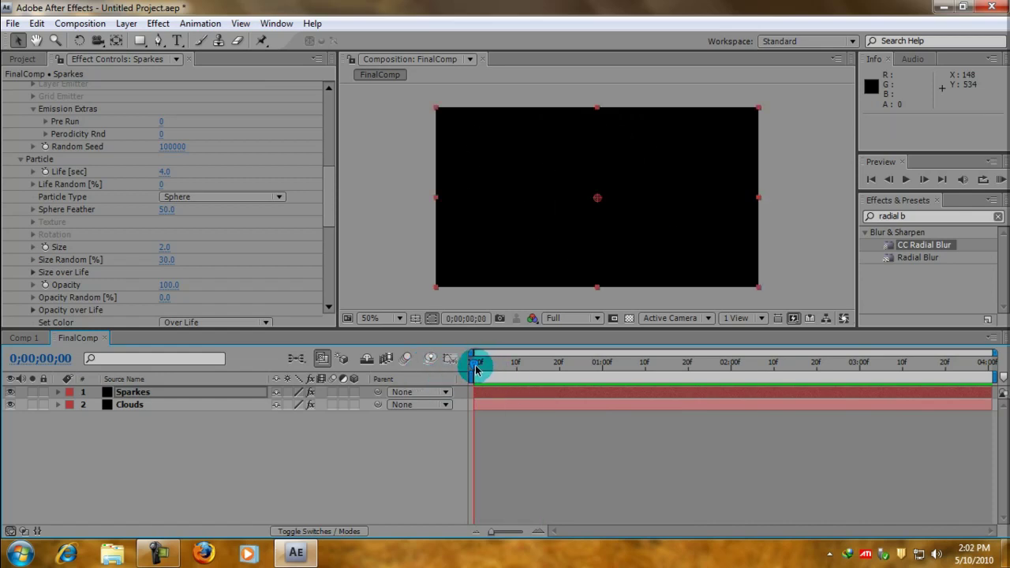
- Go to 0;00;00;09 and enable motion blur for the Sparkes layer and the composition
{"action": "left_click_drag", "start_coordinate": [476, 370], "coordinate": [514, 371]}
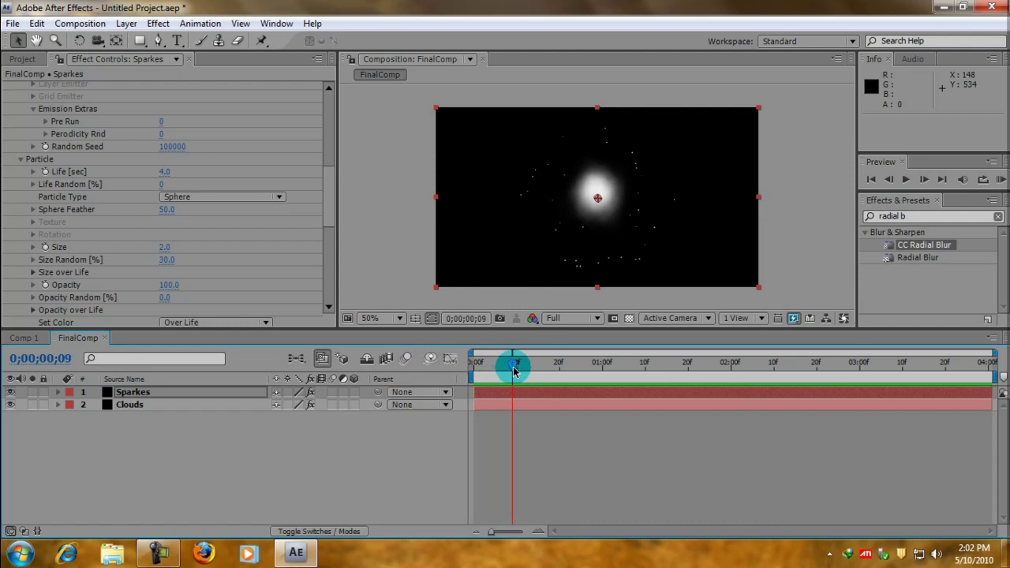
{"action": "left_click", "coordinate": [333, 392]}
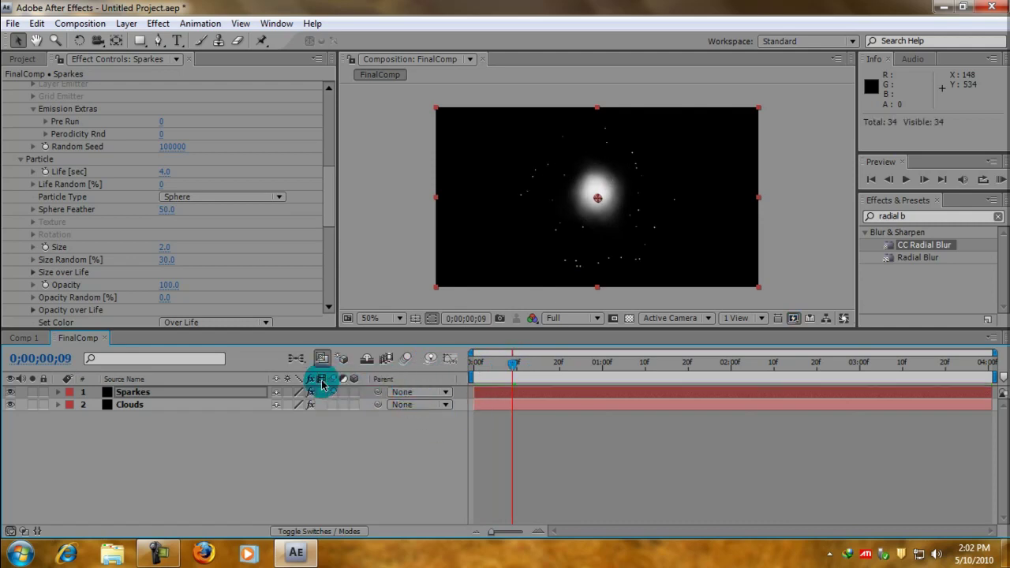
{"action": "left_click", "coordinate": [405, 358]}
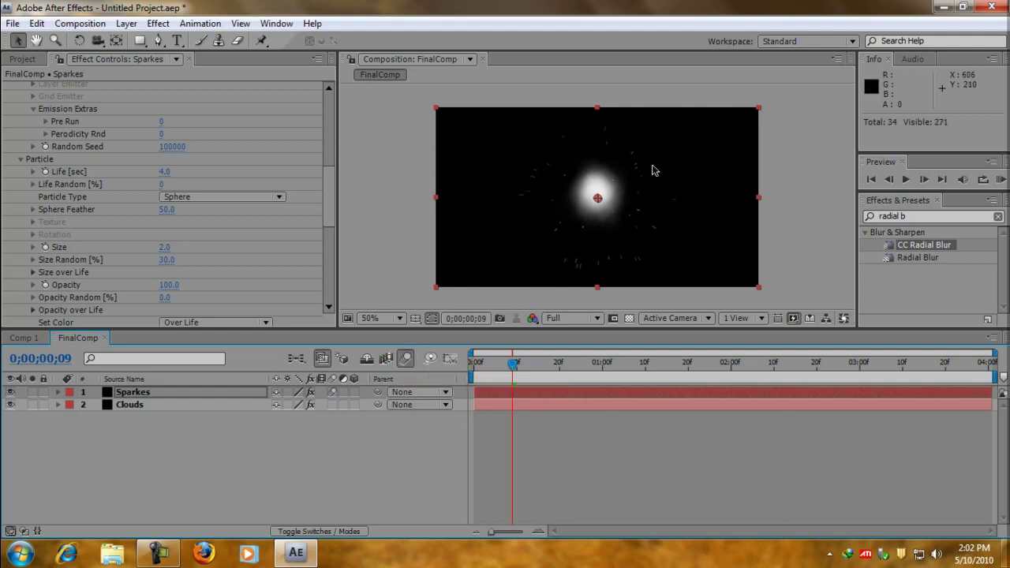
- Return to the first frame and set the Sparkes emitter's Particles/sec keyframe value to 1500
{"action": "left_click", "coordinate": [498, 372]}
{"action": "left_click_drag", "start_coordinate": [497, 372], "coordinate": [463, 366]}
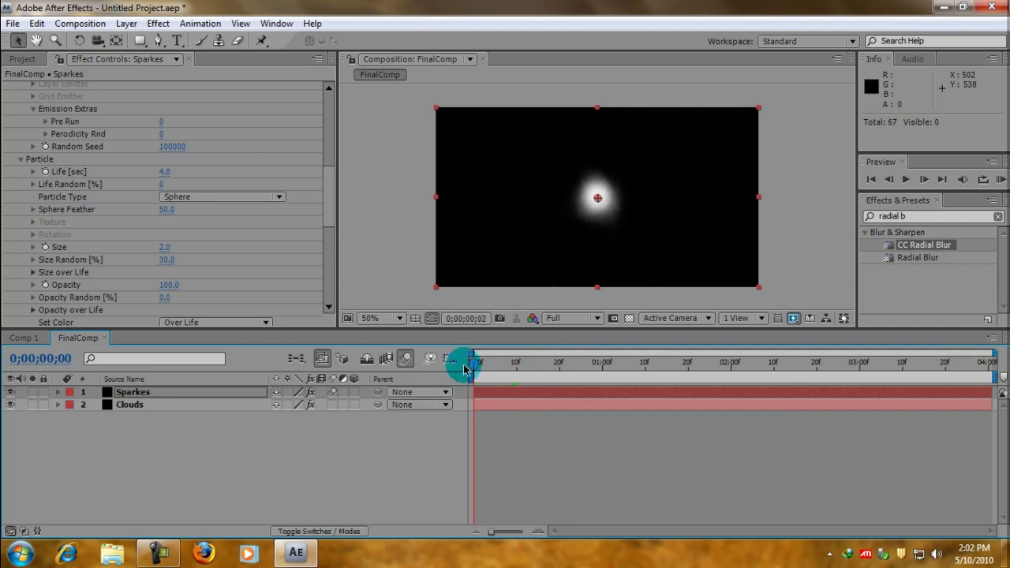
{"action": "scroll", "coordinate": [331, 209], "scroll_direction": "up", "scroll_amount": 10}
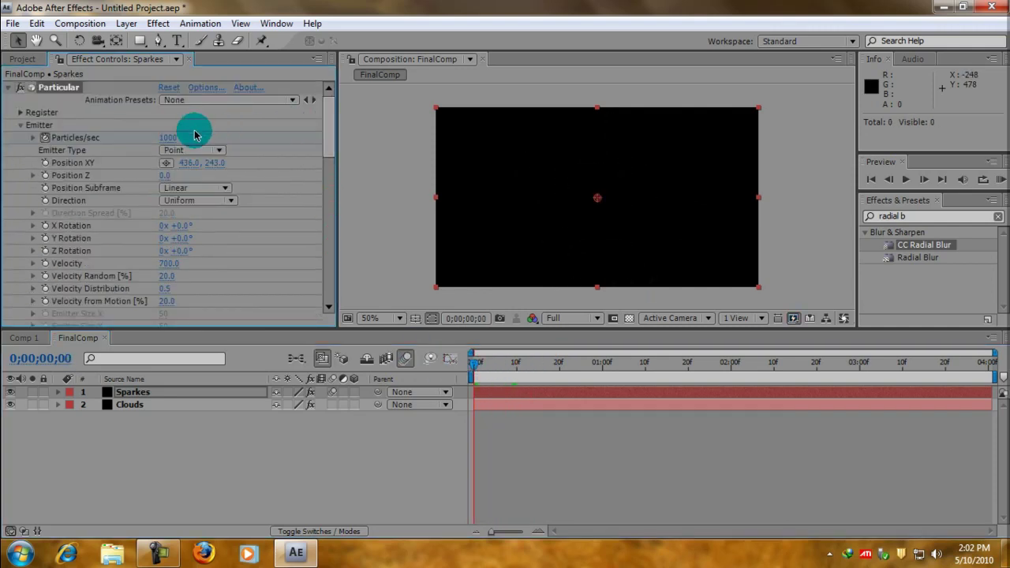
{"action": "left_click", "coordinate": [171, 138]}
{"action": "type", "text": "15"}
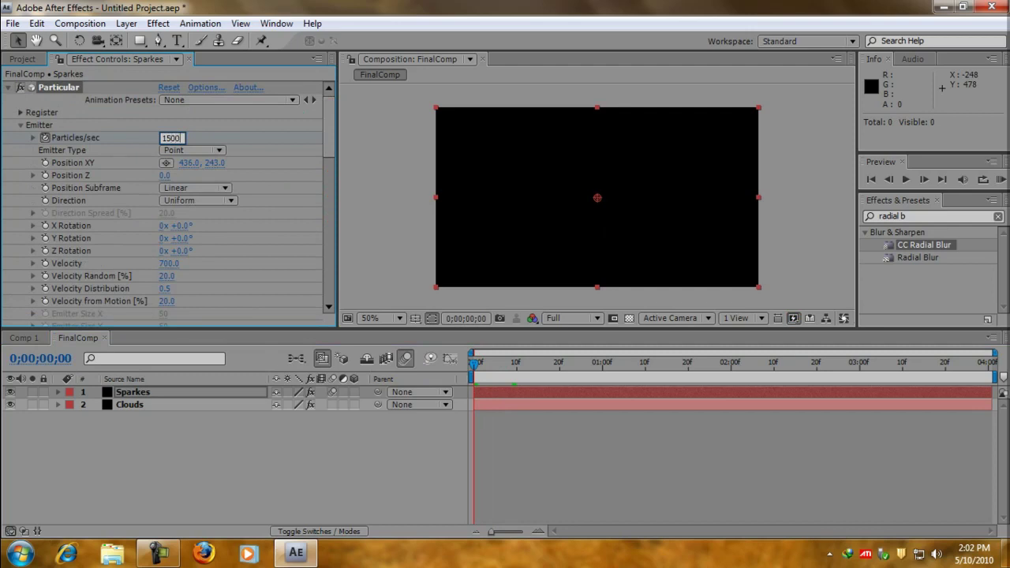
{"action": "type", "text": "00"}
{"action": "left_click", "coordinate": [198, 163]}
- Render a RAM preview of FinalComp, and go to 0;00;00;12 to inspect the sparks at 100% zoom
{"action": "key", "text": "KP_0"}
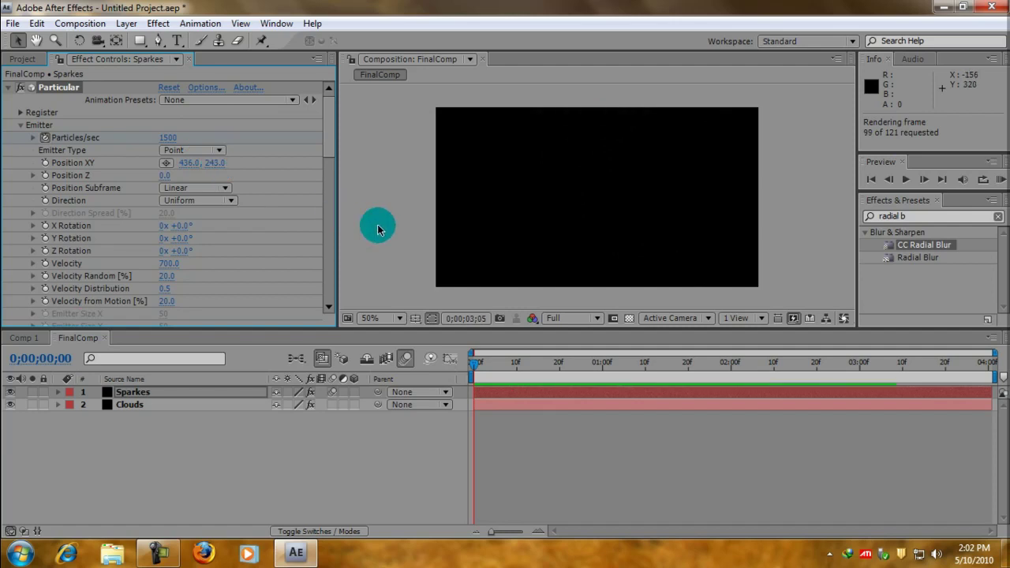
{"action": "key", "text": "space"}
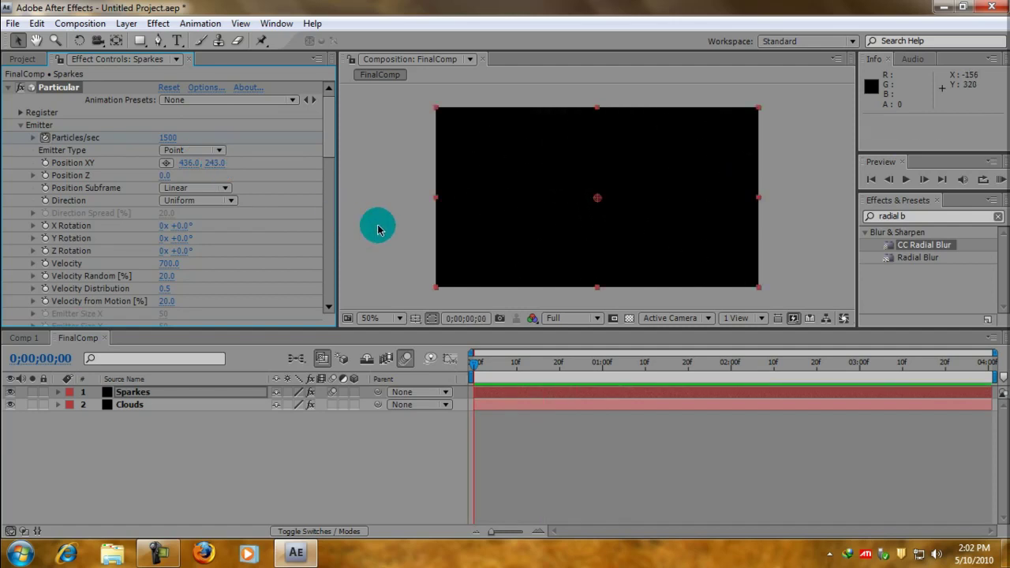
{"action": "left_click_drag", "start_coordinate": [473, 364], "coordinate": [525, 369]}
{"action": "key", "text": "slash"}
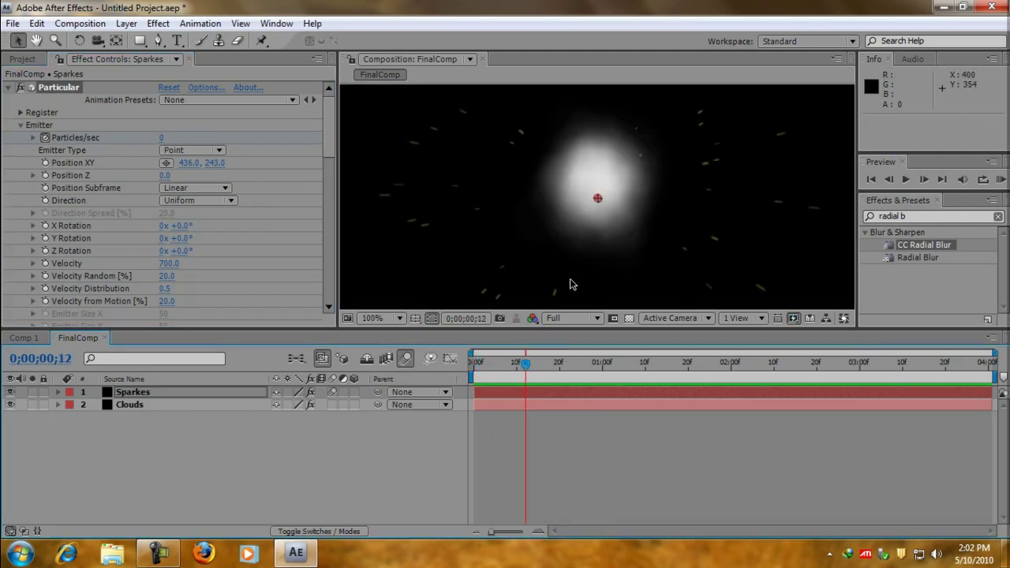
- Change the Sparkes particle type to Glow Sphere (No DOF) and set Sphere Feather to 7
{"action": "left_click_drag", "start_coordinate": [289, 174], "coordinate": [102, 181]}
{"action": "left_click", "coordinate": [194, 178]}
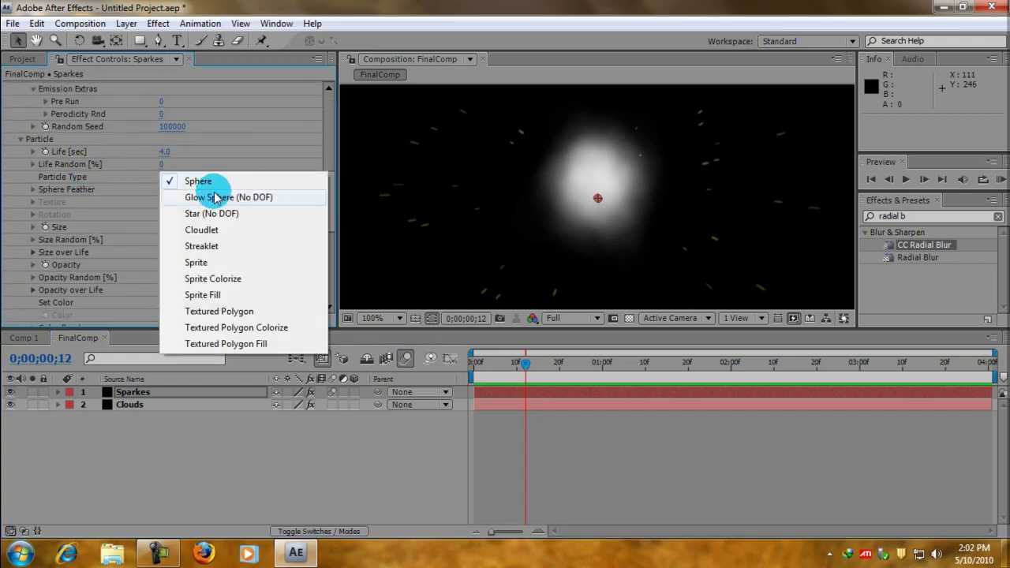
{"action": "left_click", "coordinate": [214, 198]}
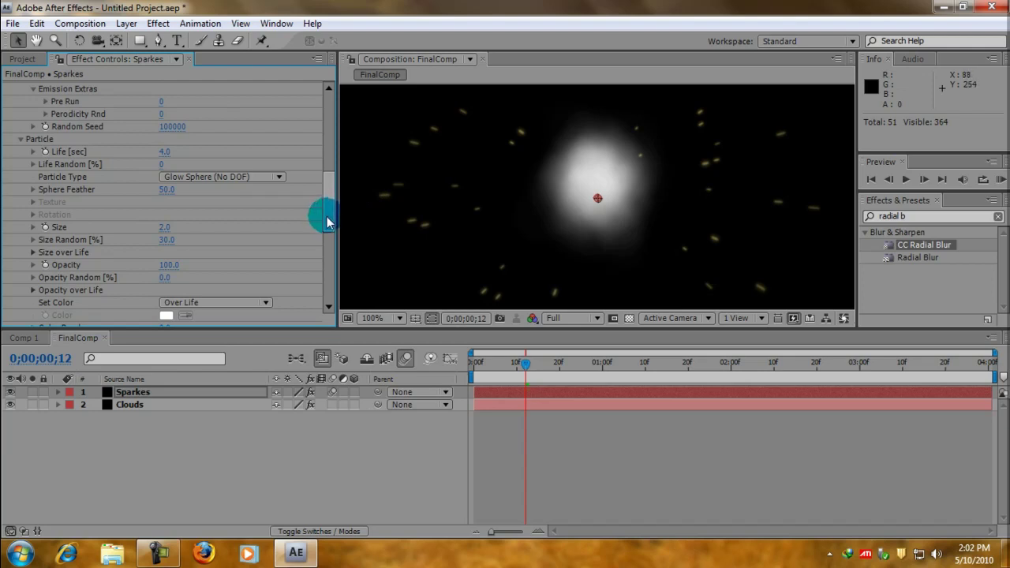
{"action": "left_click_drag", "start_coordinate": [322, 220], "coordinate": [329, 221]}
{"action": "mouse_move", "coordinate": [329, 220]}
{"action": "left_mouse_down"}
{"action": "mouse_move", "coordinate": [329, 237]}
{"action": "mouse_move", "coordinate": [327, 219]}
{"action": "left_mouse_up"}
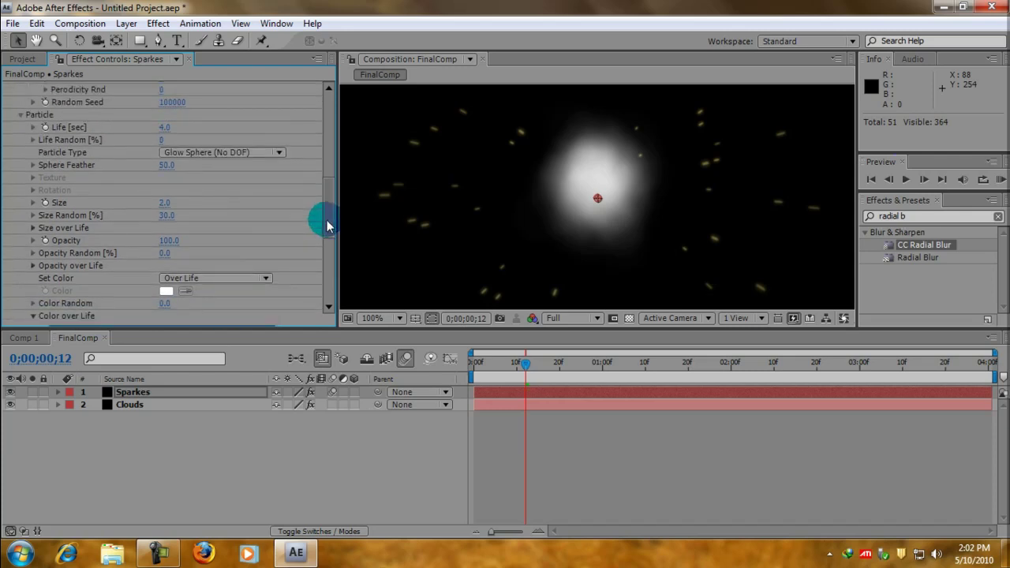
{"action": "left_click", "coordinate": [156, 168]}
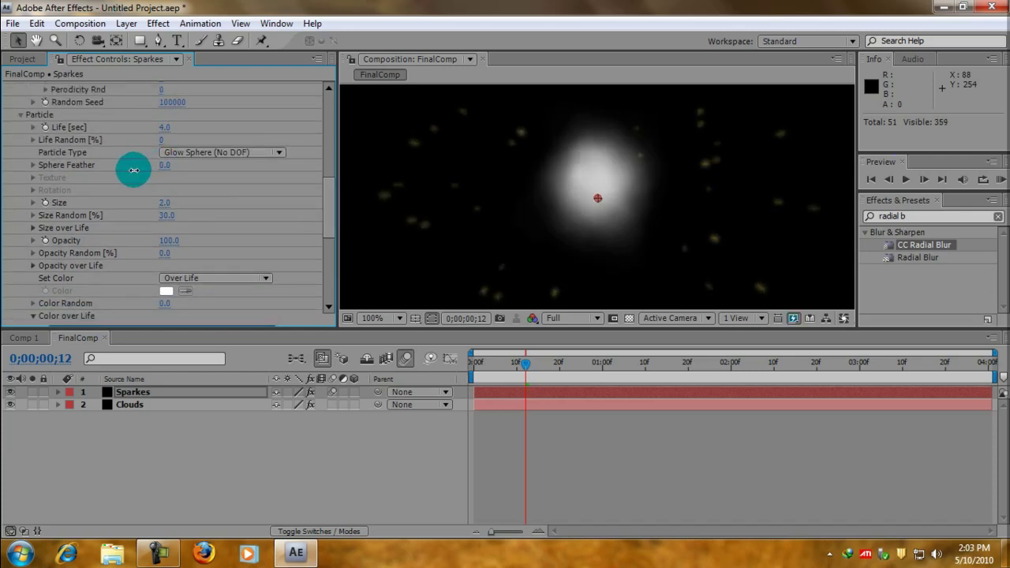
{"action": "left_click_drag", "start_coordinate": [139, 170], "coordinate": [141, 174]}
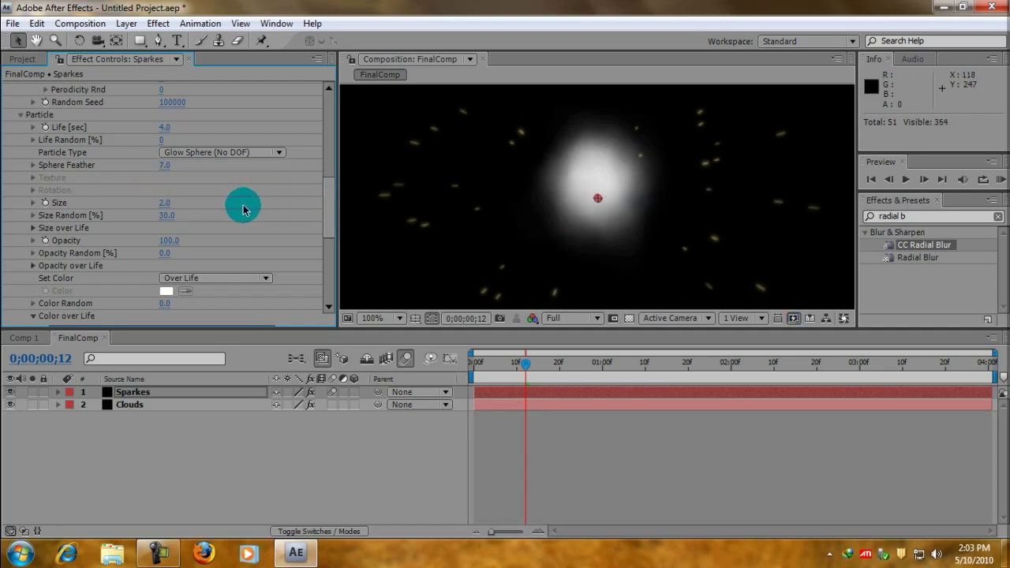
- Configure Particular's particle glow with size 140, opacity 100, feather 58 and transfer mode Add
{"action": "mouse_move", "coordinate": [334, 208]}
{"action": "left_mouse_down"}
{"action": "mouse_move", "coordinate": [329, 169]}
{"action": "mouse_move", "coordinate": [329, 261]}
{"action": "mouse_move", "coordinate": [305, 257]}
{"action": "left_mouse_up"}
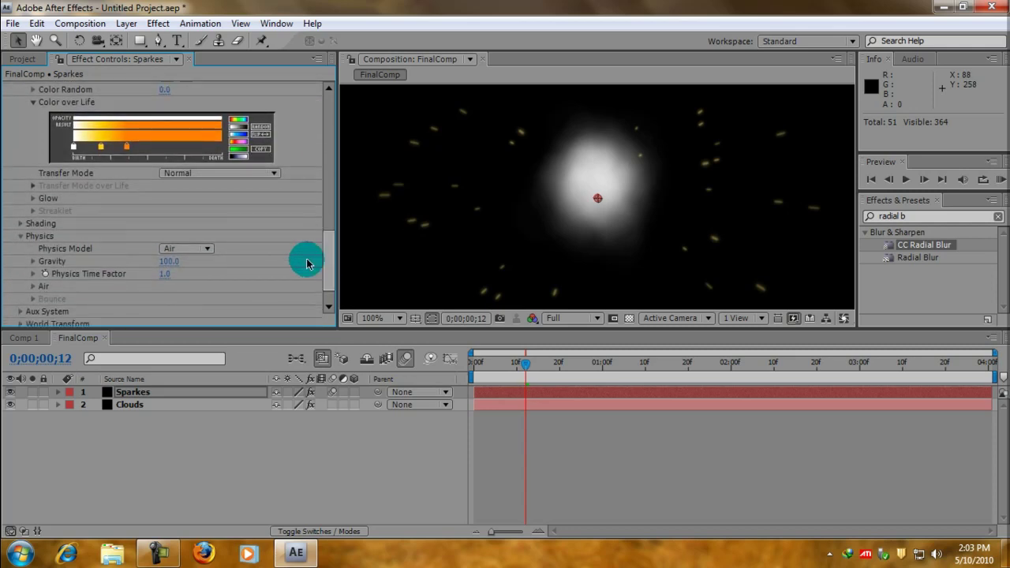
{"action": "left_click", "coordinate": [34, 200]}
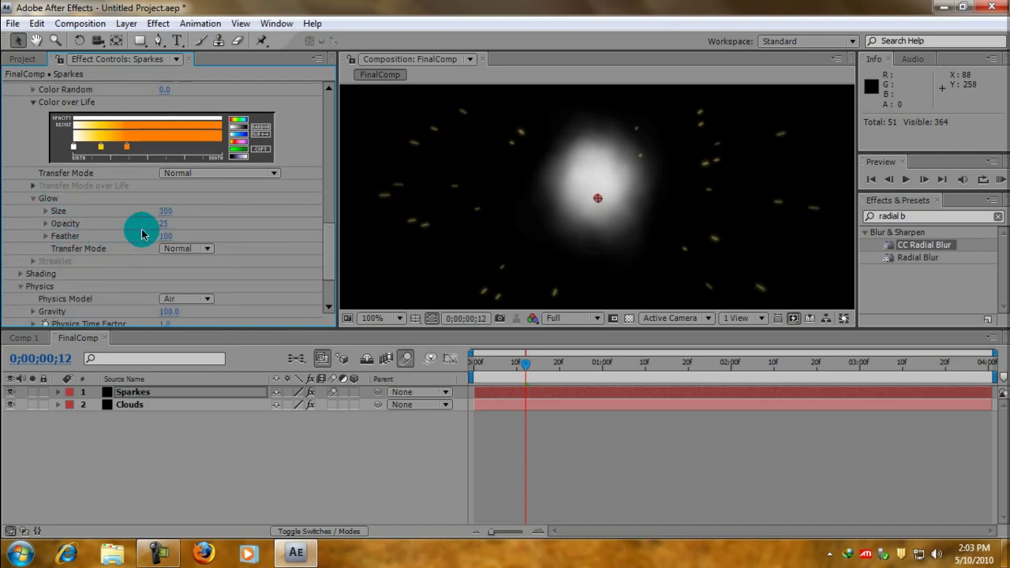
{"action": "left_click_drag", "start_coordinate": [166, 215], "coordinate": [150, 211]}
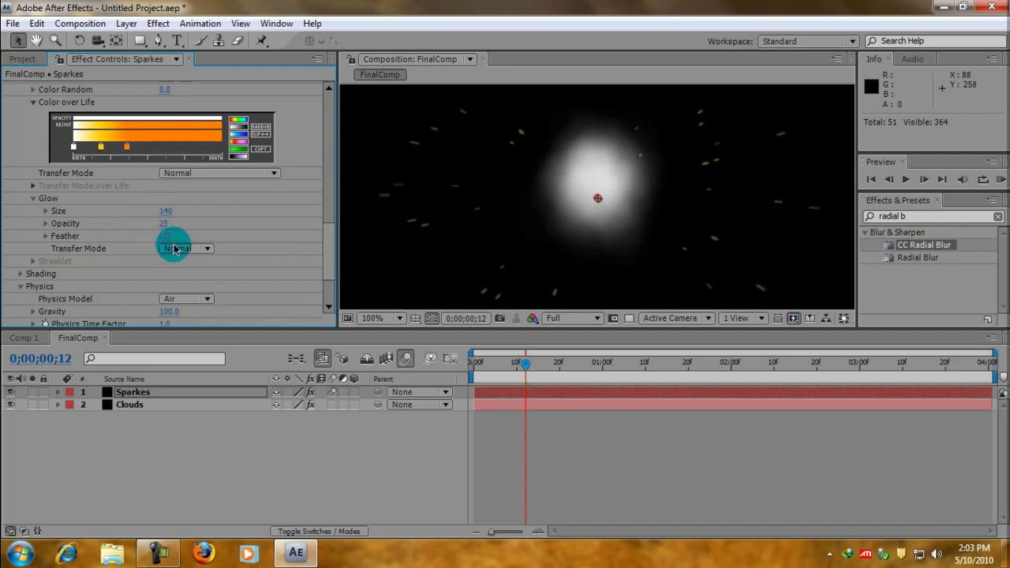
{"action": "left_click_drag", "start_coordinate": [169, 226], "coordinate": [235, 226]}
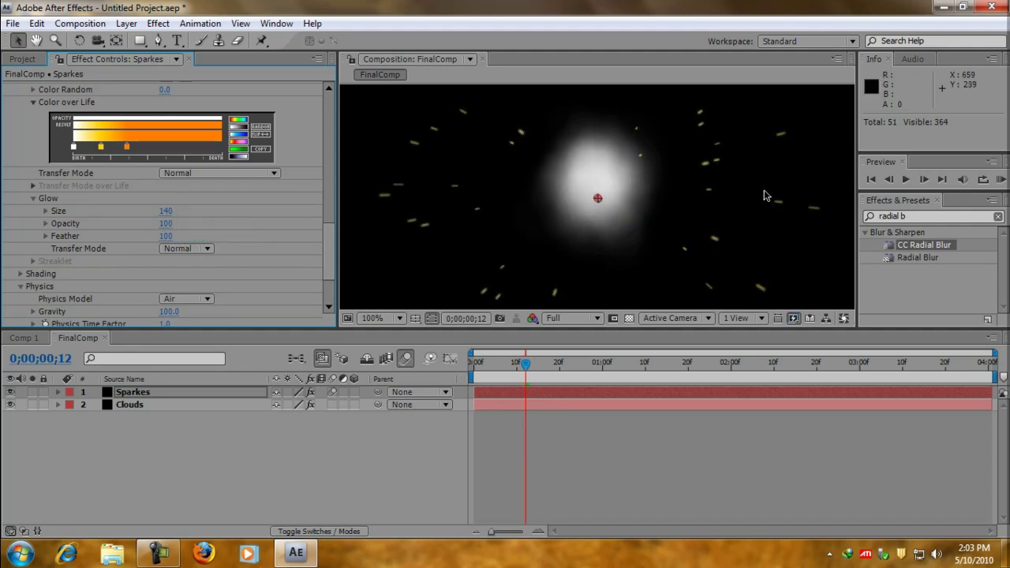
{"action": "left_click", "coordinate": [161, 237]}
{"action": "left_click_drag", "start_coordinate": [162, 237], "coordinate": [152, 239]}
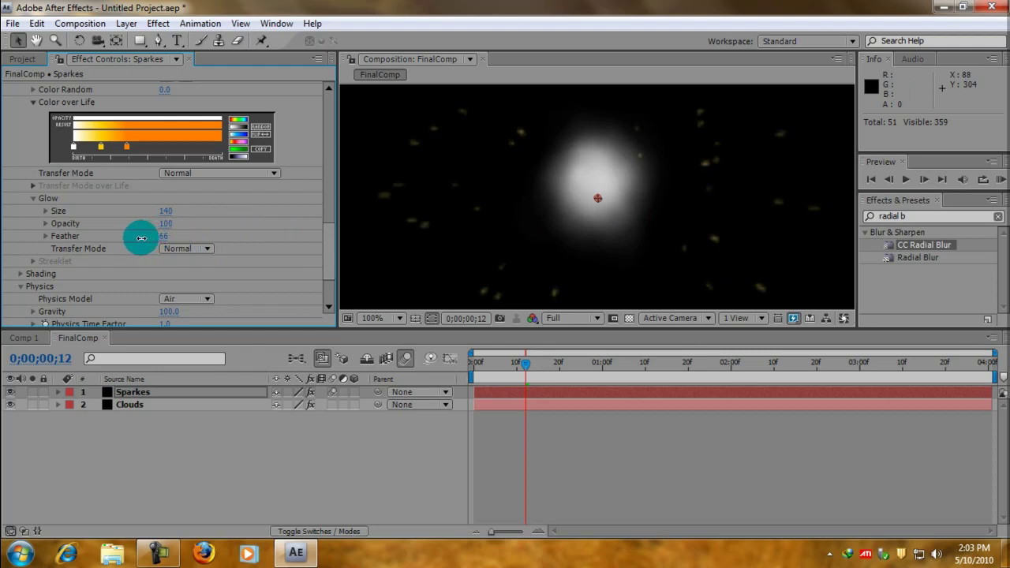
{"action": "left_click", "coordinate": [207, 249]}
{"action": "left_click", "coordinate": [194, 269]}
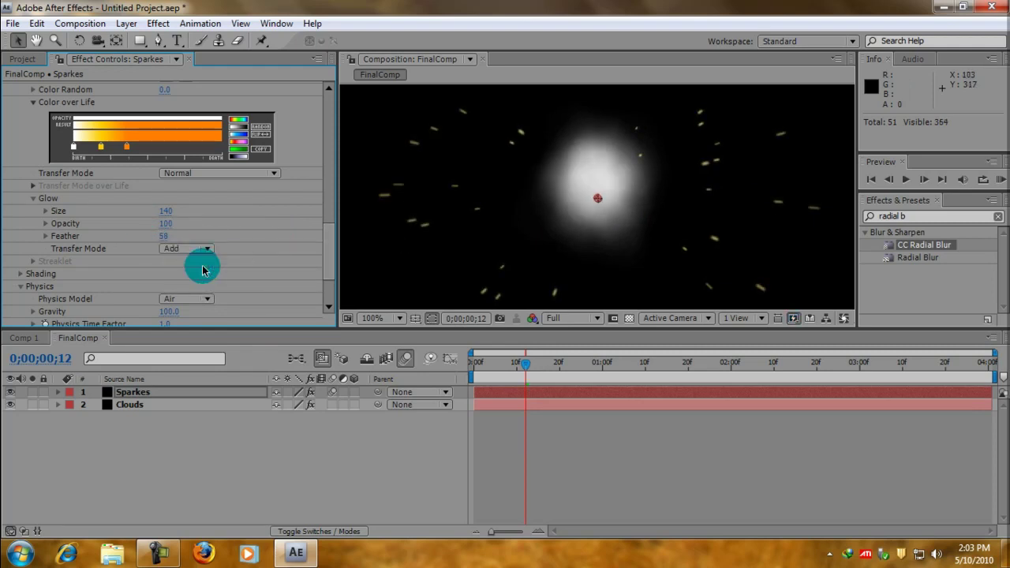
- Collapse the Particular settings and apply the Stylize Glow effect to the Sparkes layer
{"action": "left_click_drag", "start_coordinate": [333, 251], "coordinate": [253, 124]}
{"action": "left_click", "coordinate": [9, 88]}
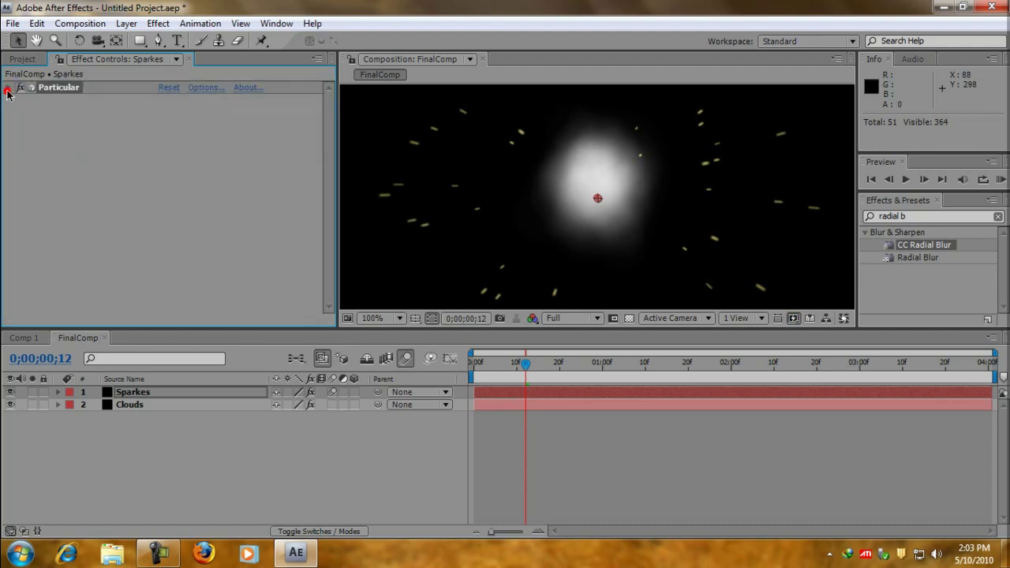
{"action": "left_click", "coordinate": [916, 216]}
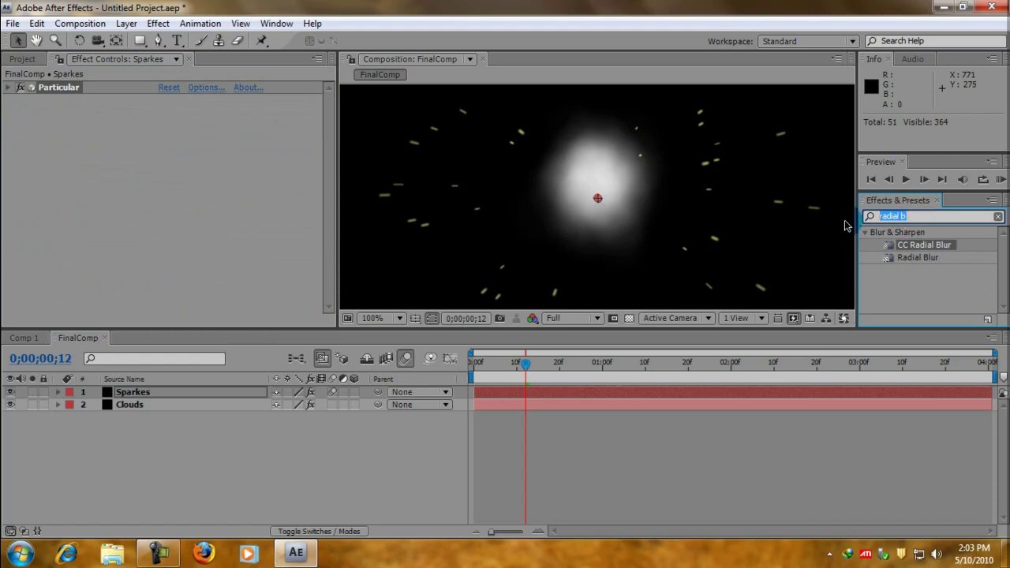
{"action": "type", "text": "glow"}
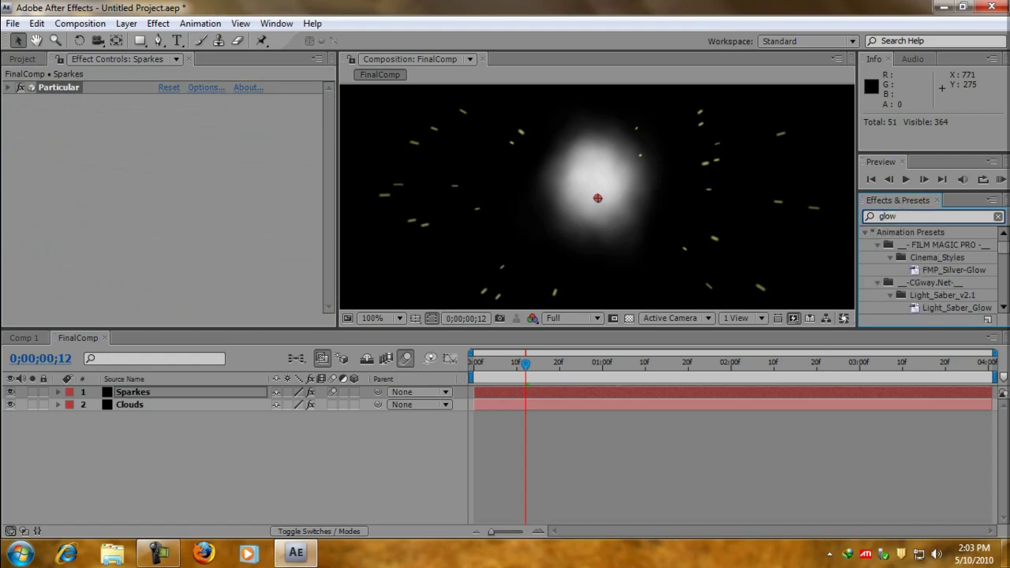
{"action": "left_click_drag", "start_coordinate": [1004, 251], "coordinate": [963, 306]}
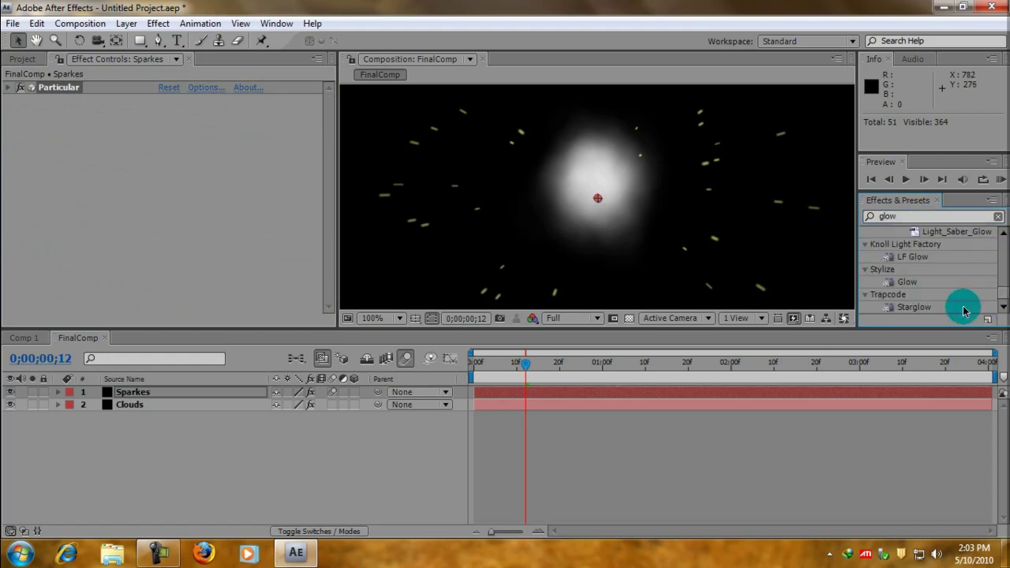
{"action": "double_click", "coordinate": [908, 283]}
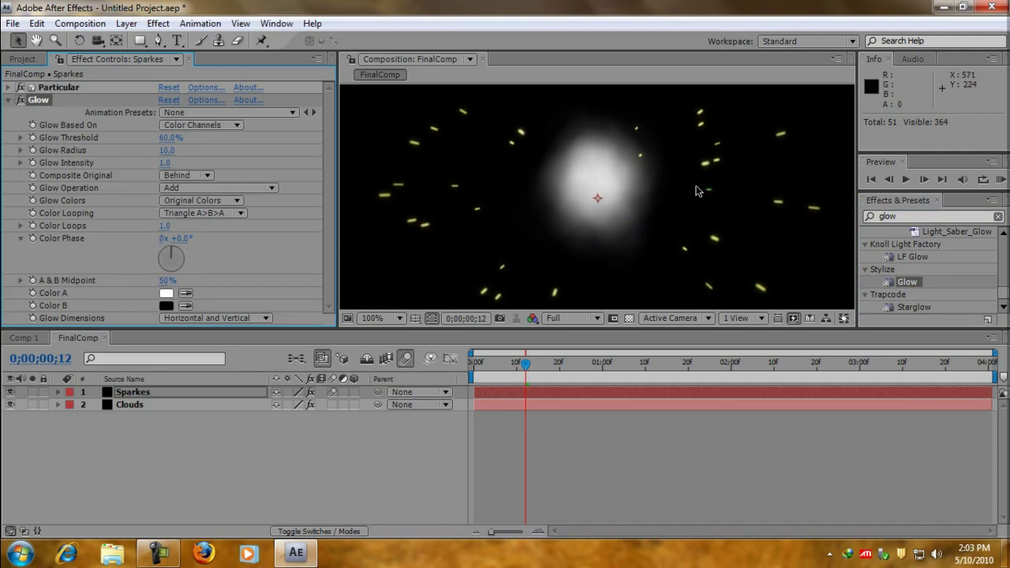
- Set the Glow effect's threshold to 52.2% and its radius to 16 on the Sparkes layer
{"action": "key", "text": "comma"}
{"action": "key", "text": "comma"}
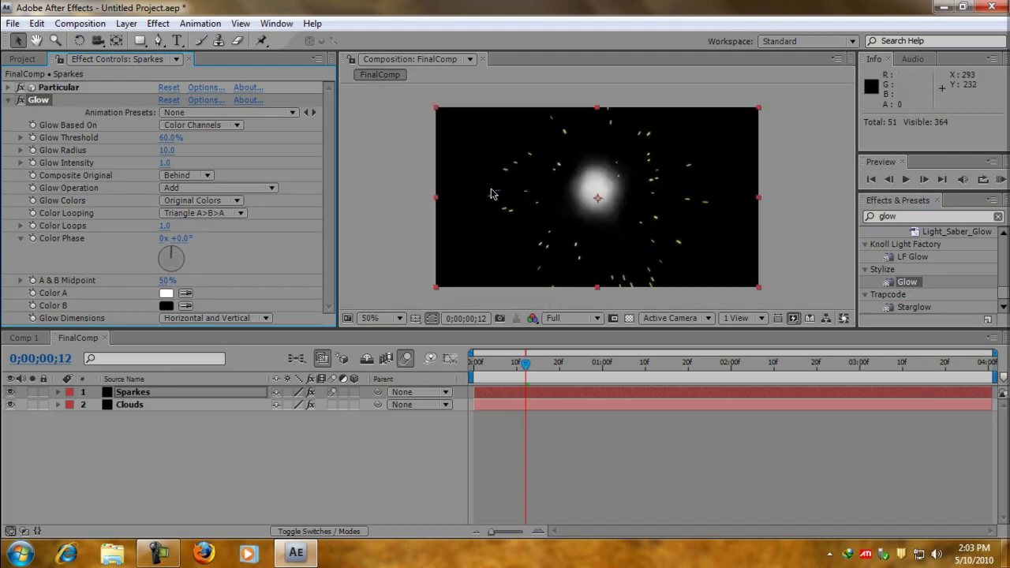
{"action": "key", "text": "period"}
{"action": "key", "text": "period"}
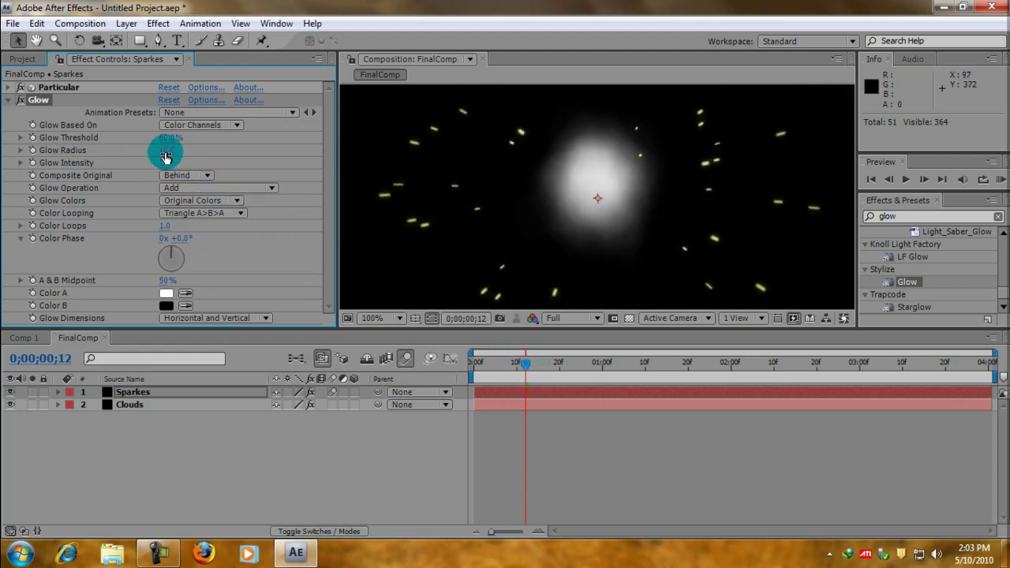
{"action": "mouse_move", "coordinate": [154, 154]}
{"action": "left_mouse_down"}
{"action": "mouse_move", "coordinate": [158, 142]}
{"action": "mouse_move", "coordinate": [221, 195]}
{"action": "left_mouse_up"}
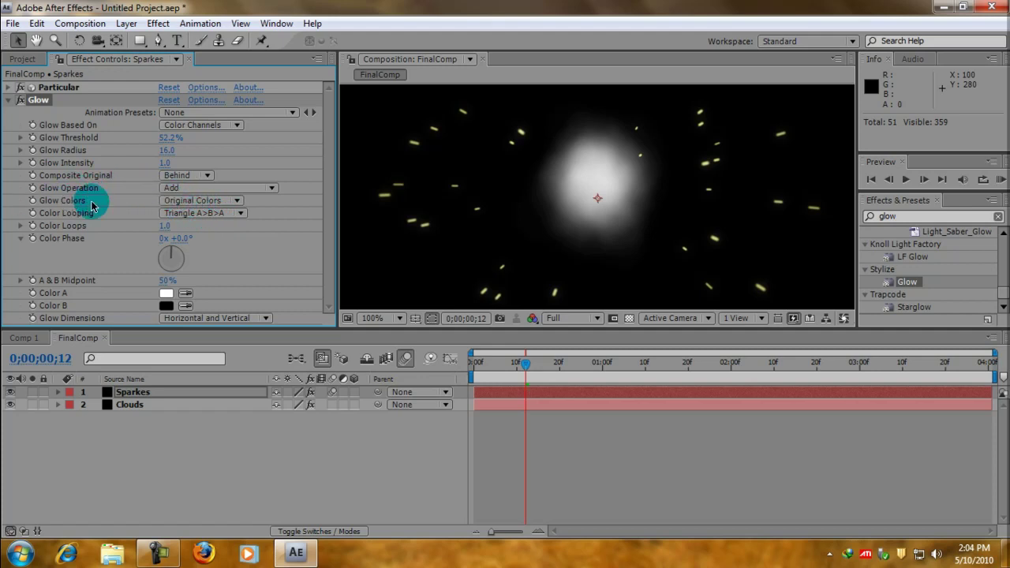
- Switch Glow Colors to A & B Colors and set Color A to yellow FFC600
{"action": "left_click", "coordinate": [226, 202]}
{"action": "left_click", "coordinate": [213, 221]}
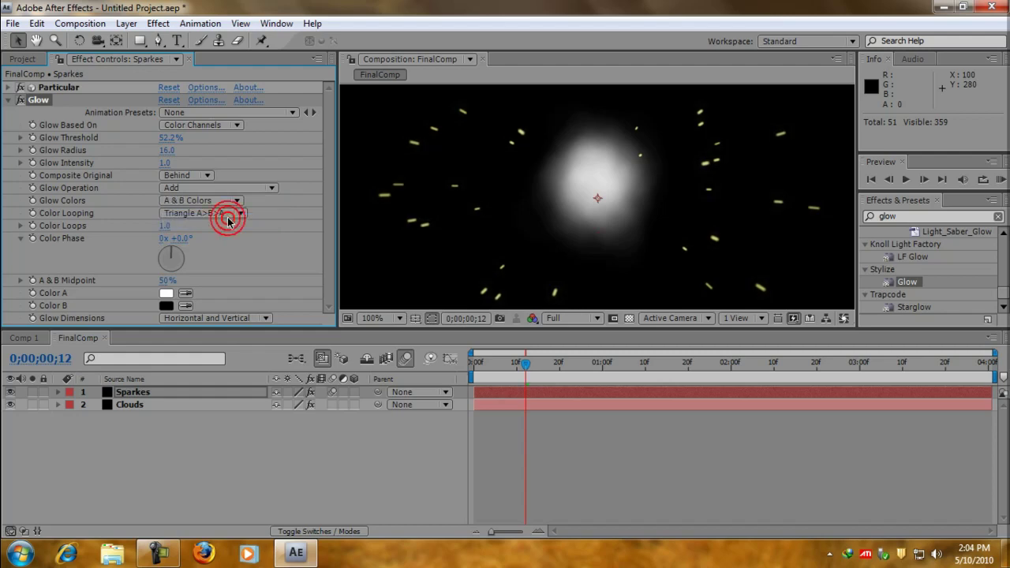
{"action": "left_click", "coordinate": [166, 294]}
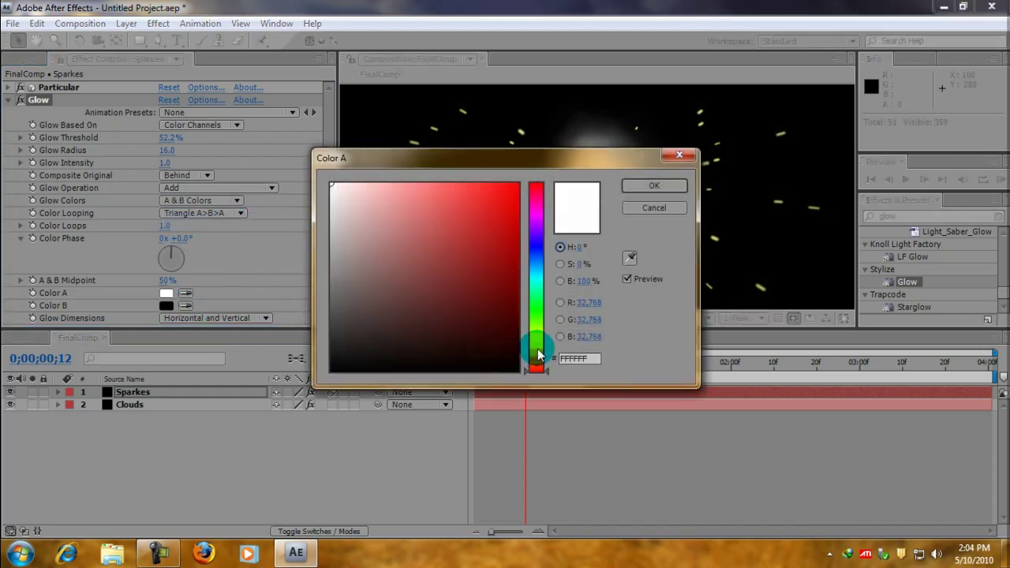
{"action": "left_click_drag", "start_coordinate": [537, 365], "coordinate": [537, 351]}
{"action": "left_click", "coordinate": [506, 229]}
{"action": "left_click", "coordinate": [536, 349]}
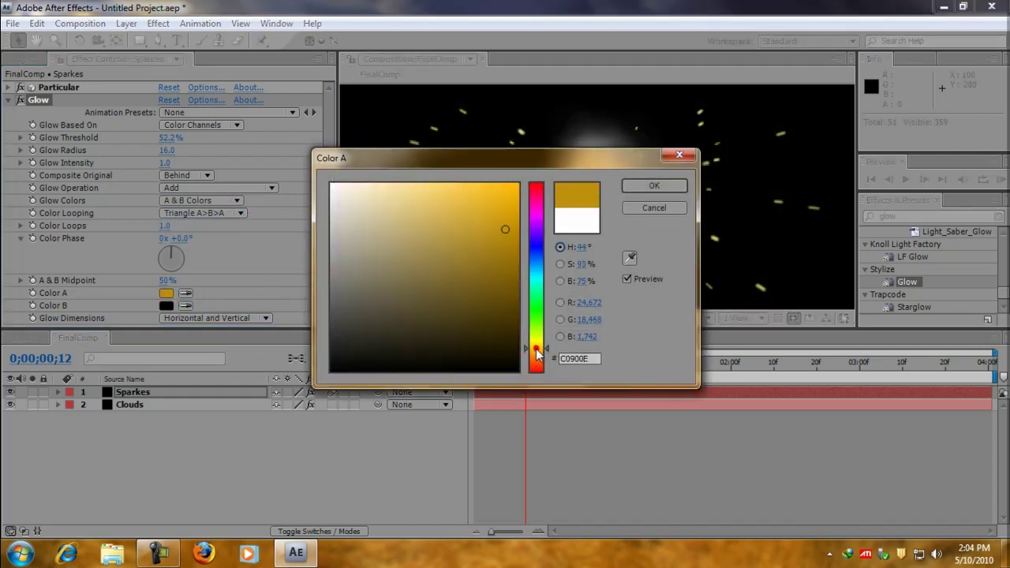
{"action": "left_click", "coordinate": [505, 199]}
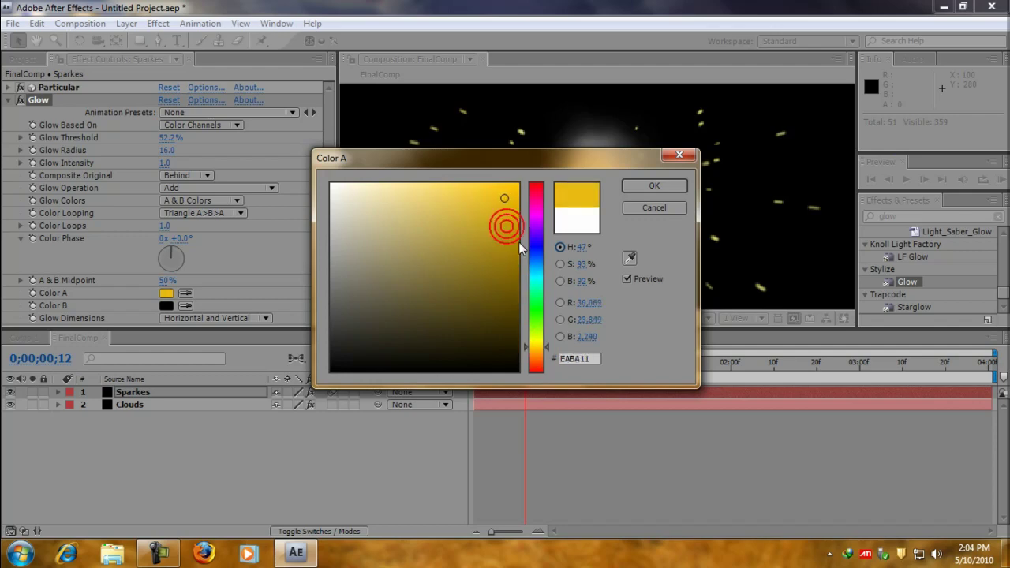
{"action": "left_click", "coordinate": [509, 196]}
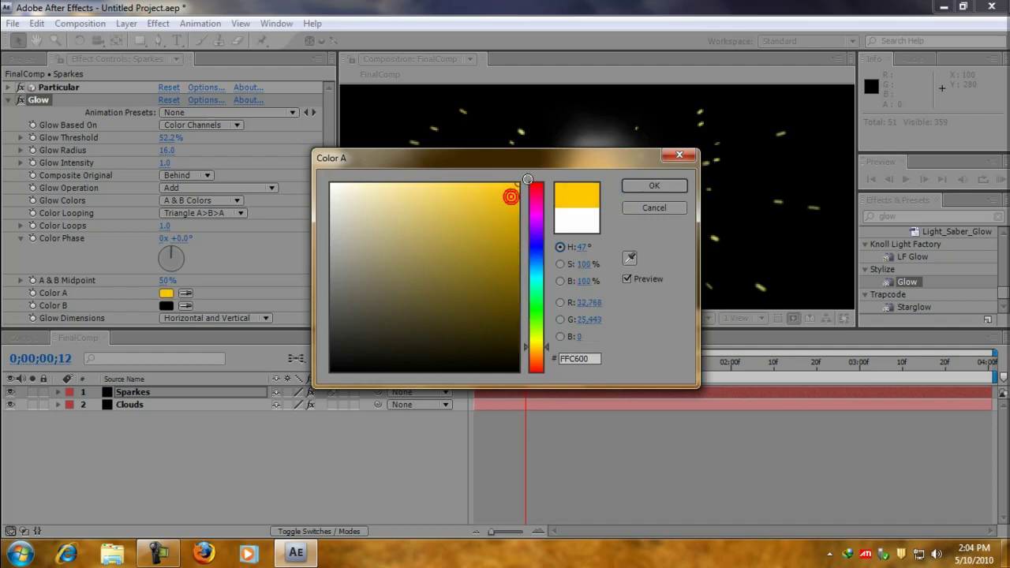
{"action": "left_click", "coordinate": [640, 182]}
- Set the Glow effect's Color B to orange E5921C
{"action": "left_click", "coordinate": [166, 306]}
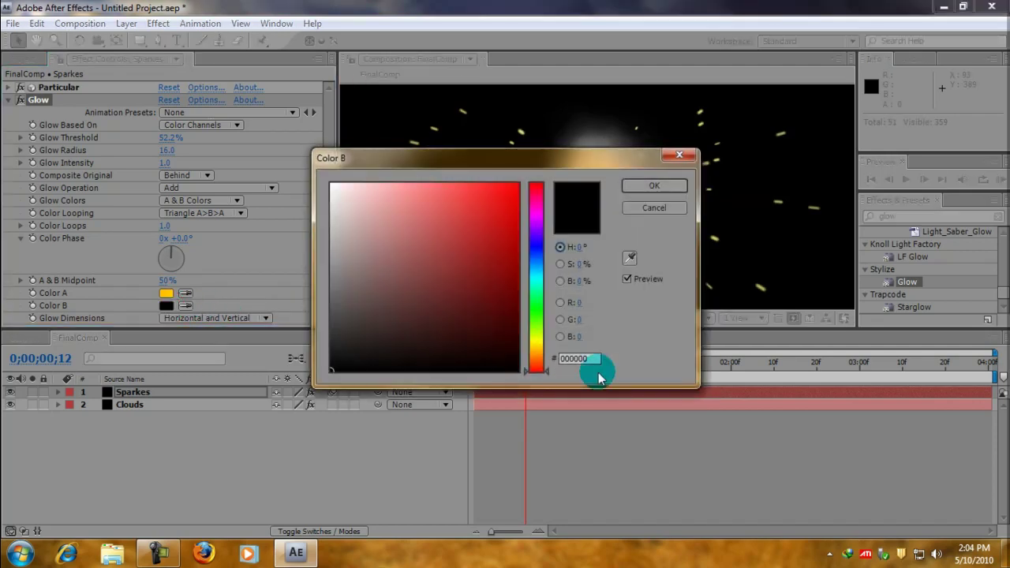
{"action": "left_click", "coordinate": [537, 353]}
{"action": "left_click", "coordinate": [500, 198]}
{"action": "left_click", "coordinate": [495, 203]}
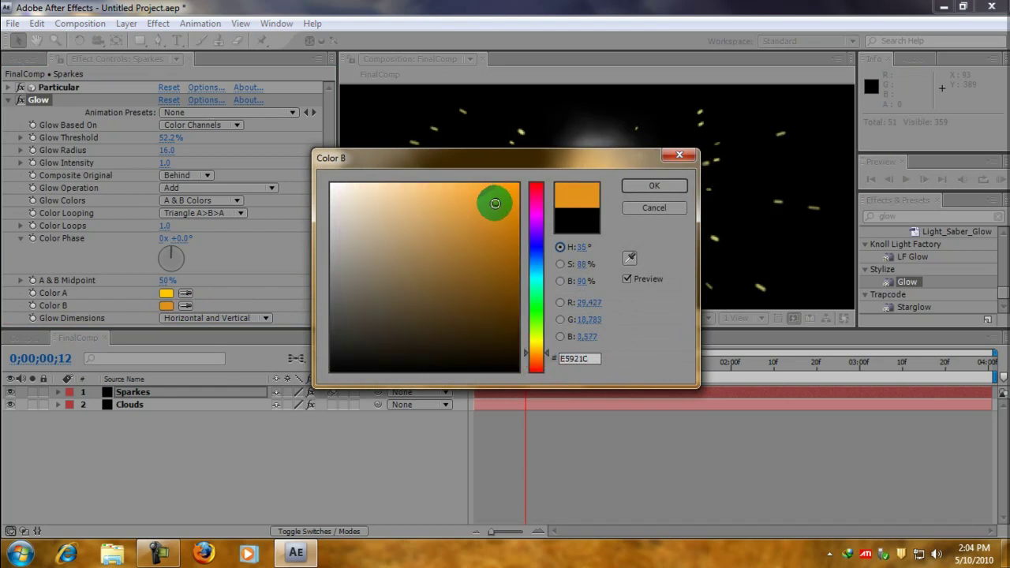
{"action": "left_click", "coordinate": [678, 187]}
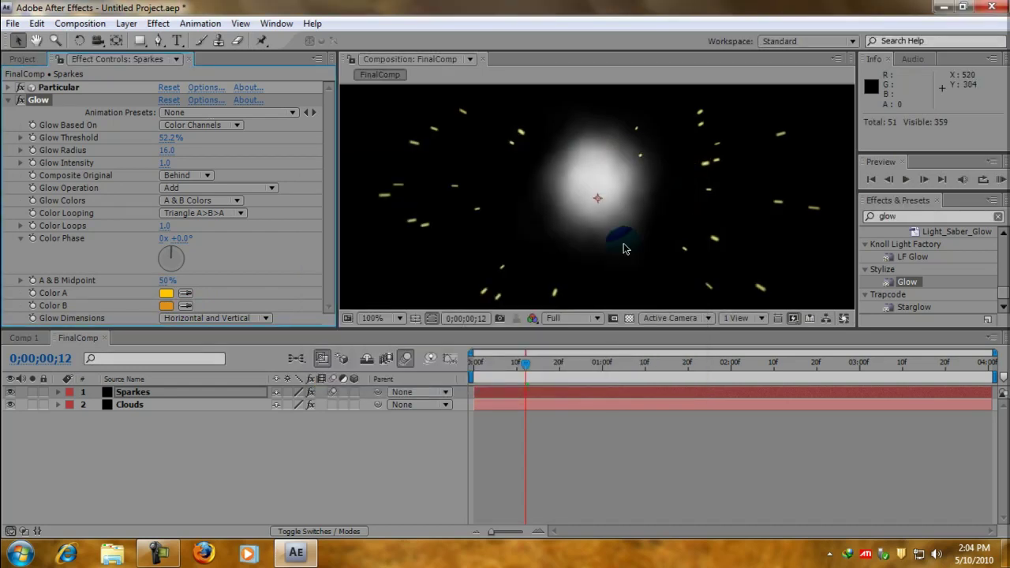
- Set the Glow Intensity on the Sparkes layer to 2
{"action": "left_click", "coordinate": [167, 162]}
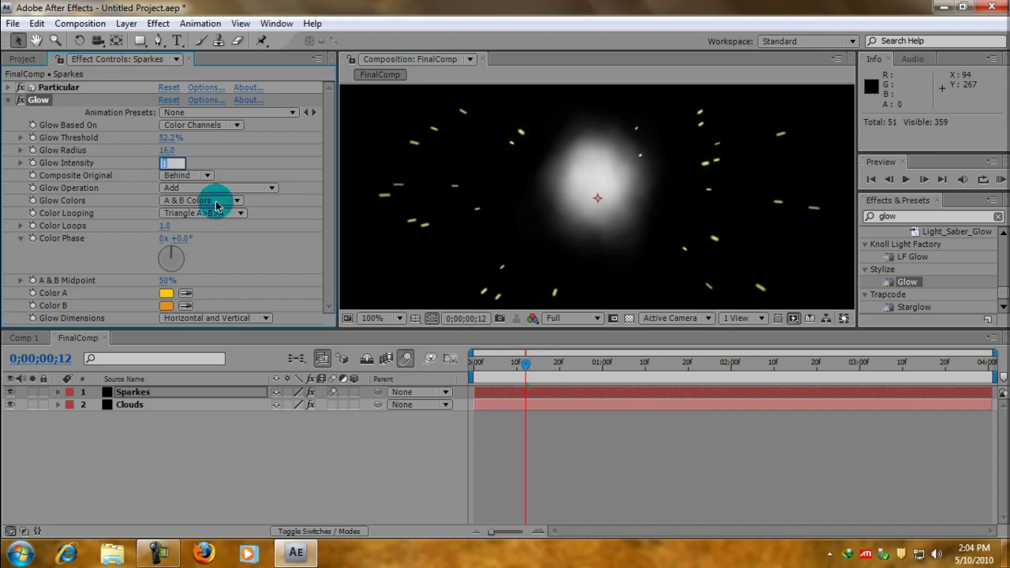
{"action": "type", "text": "2"}
{"action": "key", "text": "Return"}
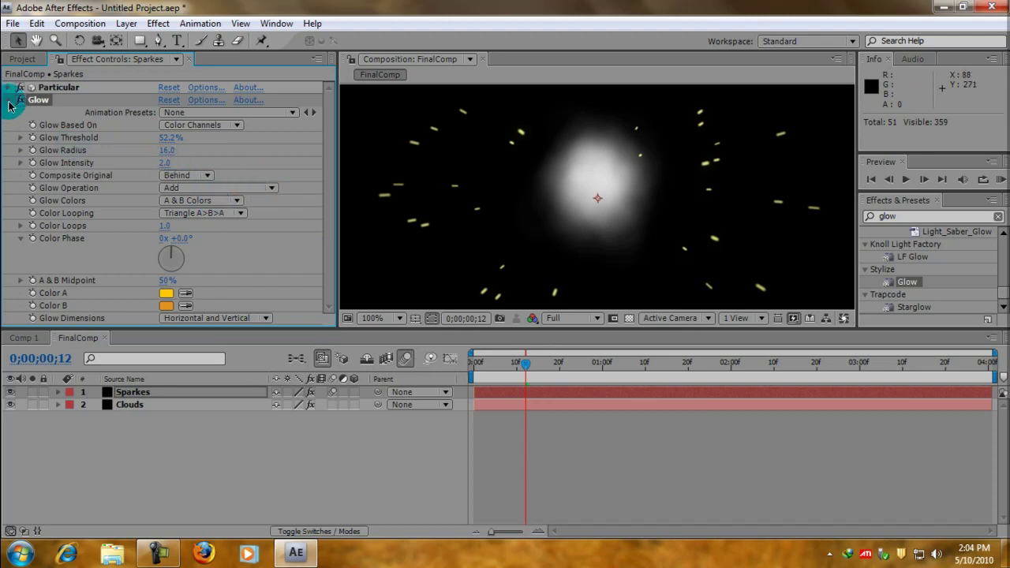
- Compare the sparks without and with motion blur by turning it off and on again for the Sparkes layer
{"action": "left_click", "coordinate": [347, 361]}
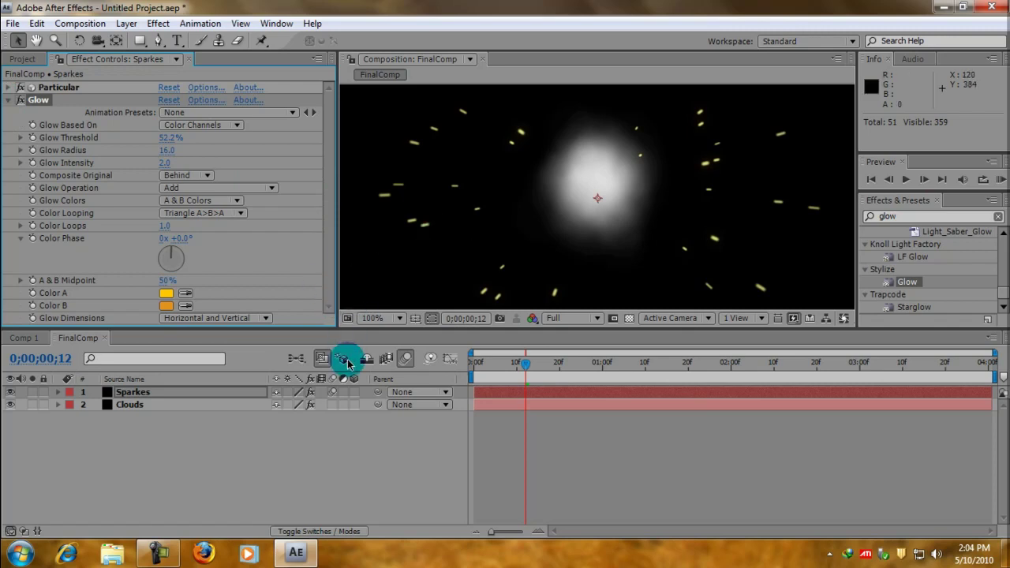
{"action": "left_click", "coordinate": [333, 392]}
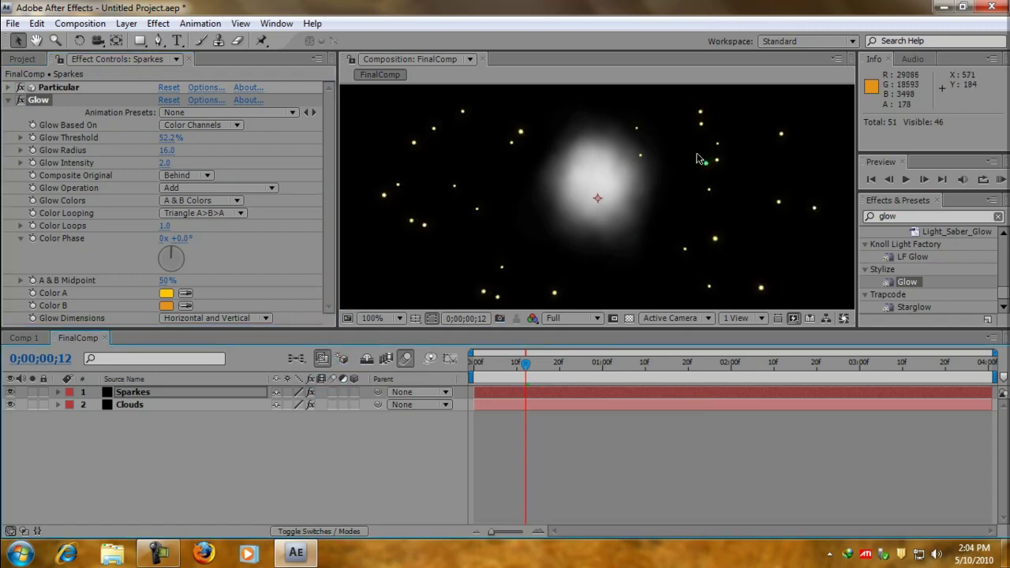
{"action": "left_click", "coordinate": [332, 392]}
{"action": "left_click", "coordinate": [314, 231]}
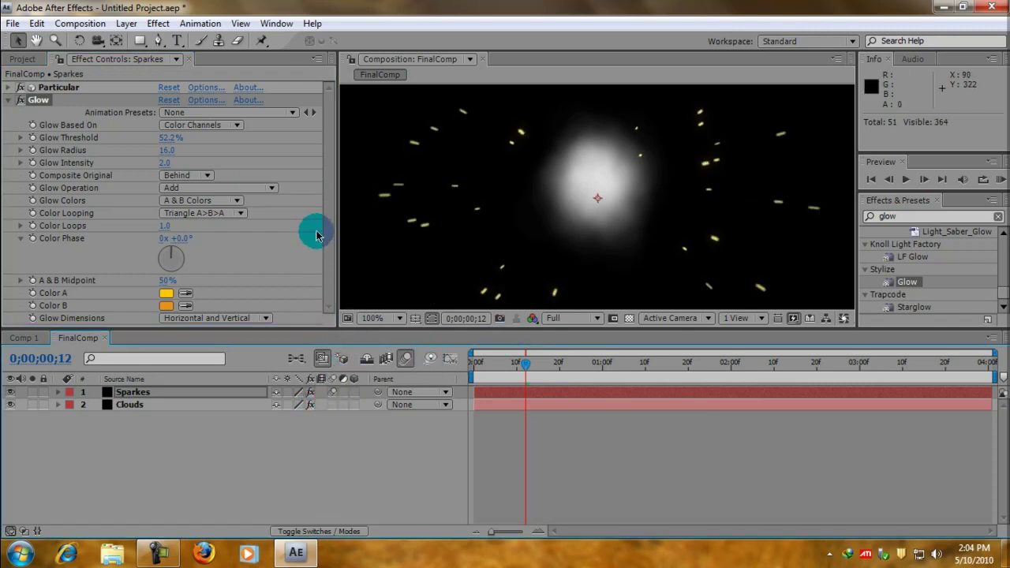
- In the Particular effect on the Sparkes layer, set the particle glow's Size to 250
{"action": "left_click", "coordinate": [7, 108]}
{"action": "left_click", "coordinate": [9, 101]}
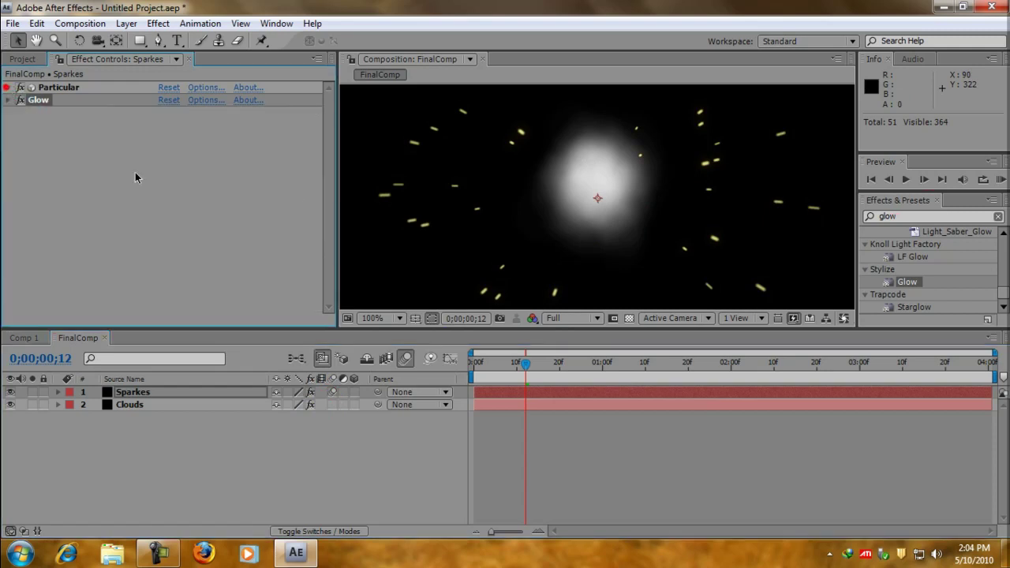
{"action": "left_click", "coordinate": [7, 87]}
{"action": "left_click_drag", "start_coordinate": [327, 142], "coordinate": [330, 280]}
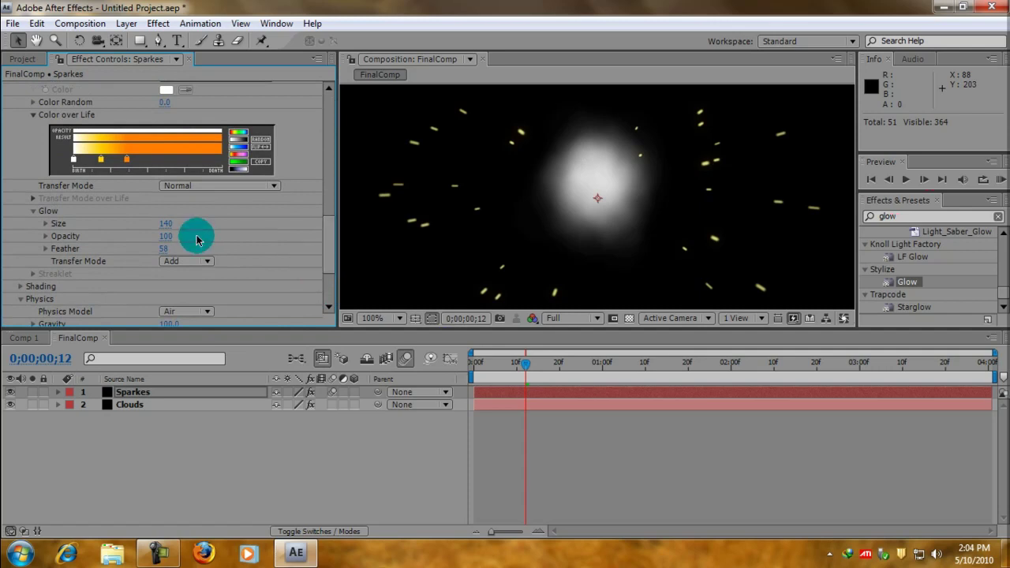
{"action": "left_click_drag", "start_coordinate": [182, 224], "coordinate": [195, 221]}
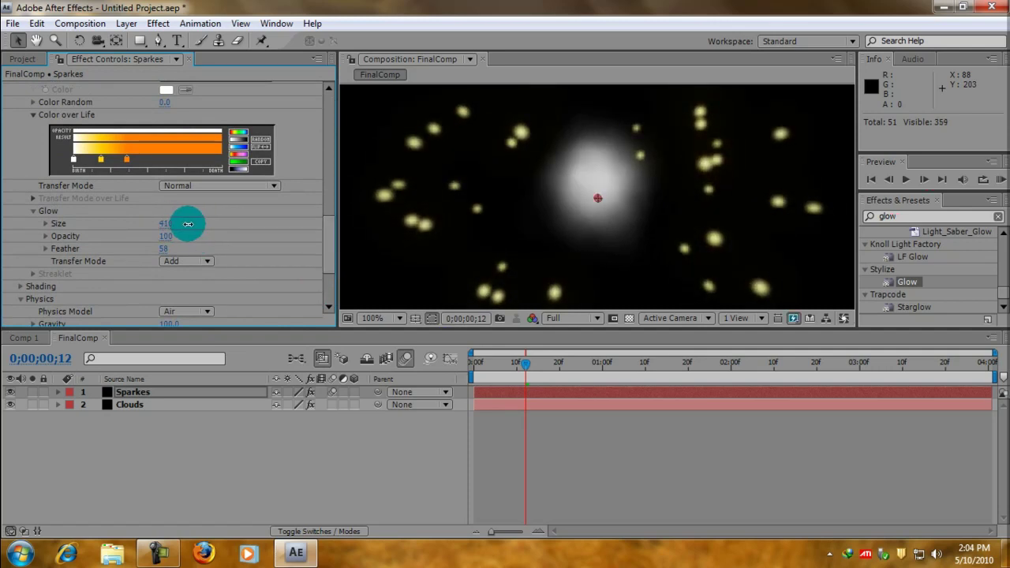
{"action": "left_click_drag", "start_coordinate": [188, 224], "coordinate": [179, 226]}
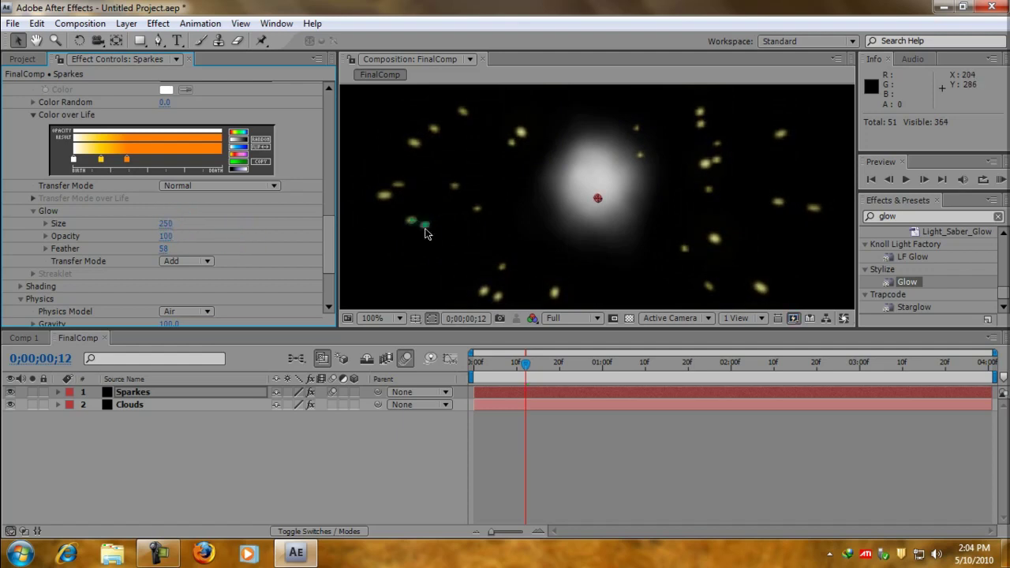
{"action": "left_click_drag", "start_coordinate": [551, 181], "coordinate": [588, 189]}
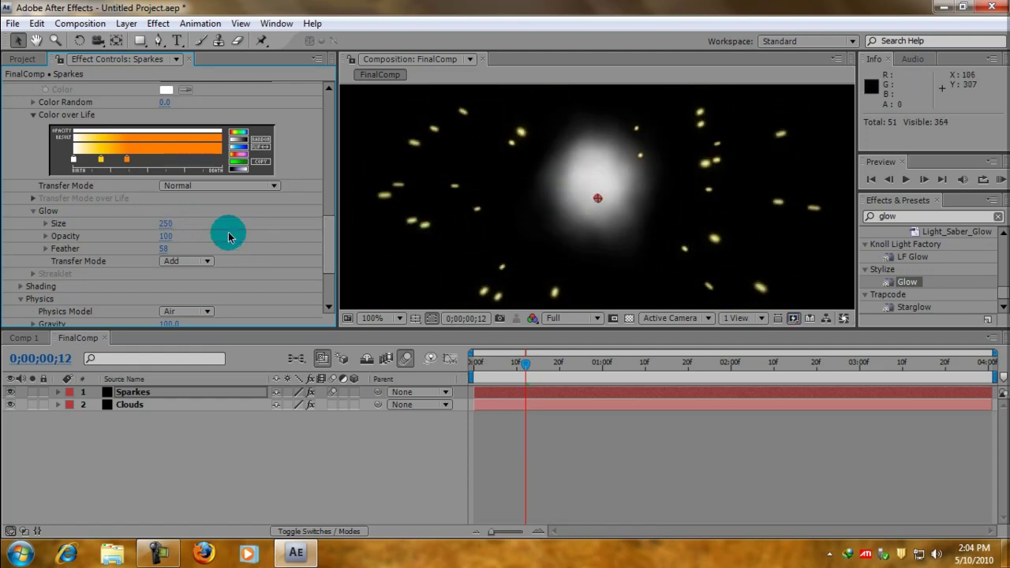
- Try a Feather of 0 and an Opacity of 73 on the particle glow, and restore the Opacity to 100
{"action": "left_click_drag", "start_coordinate": [152, 238], "coordinate": [88, 249]}
{"action": "left_click", "coordinate": [165, 235]}
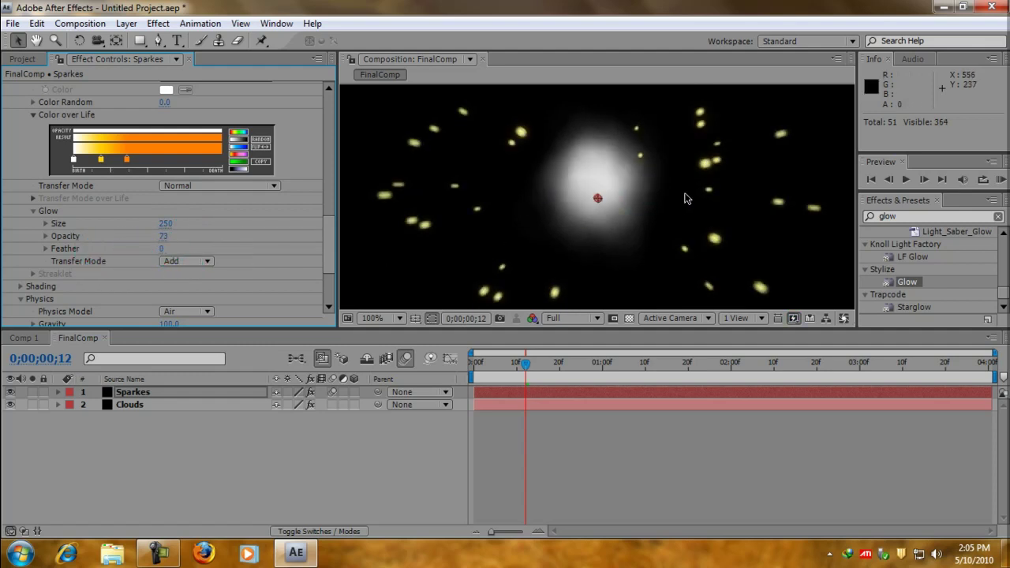
{"action": "key", "text": "comma"}
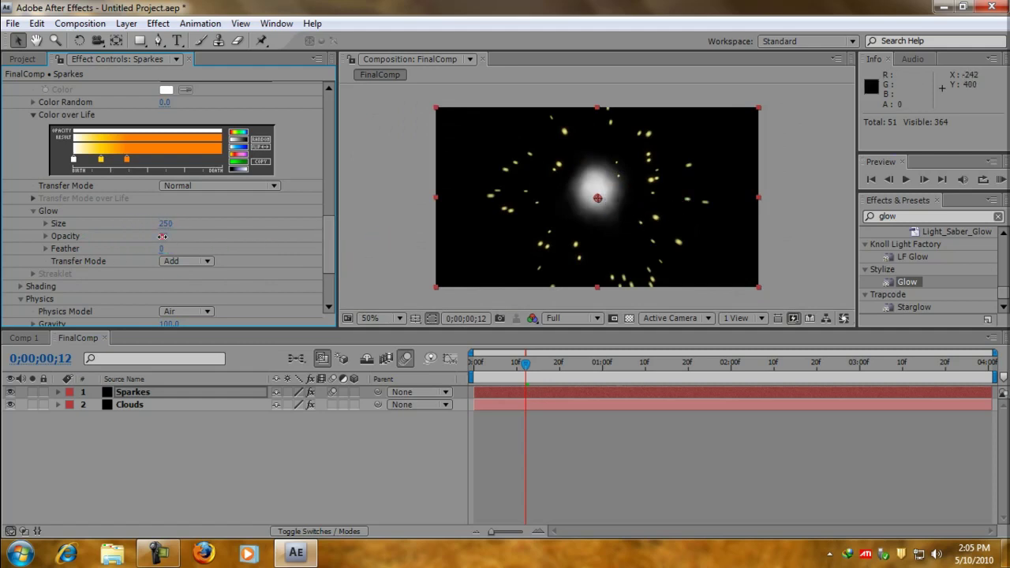
{"action": "left_click_drag", "start_coordinate": [162, 236], "coordinate": [269, 228]}
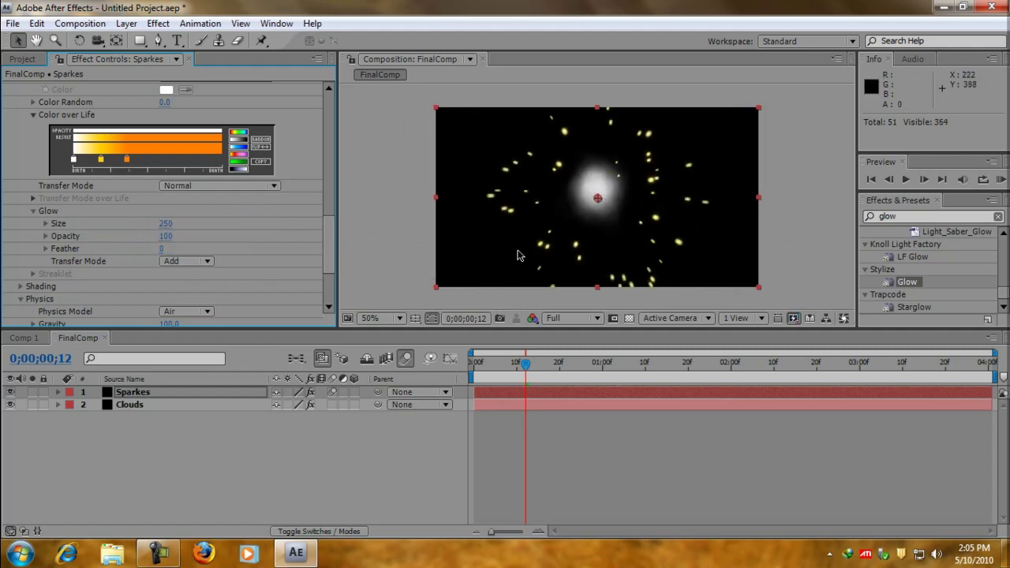
- Set the particle glow's Feather to 57 with frame 0;00;00;21 shown, and check the sparks at frame 18
{"action": "left_click_drag", "start_coordinate": [525, 364], "coordinate": [564, 367]}
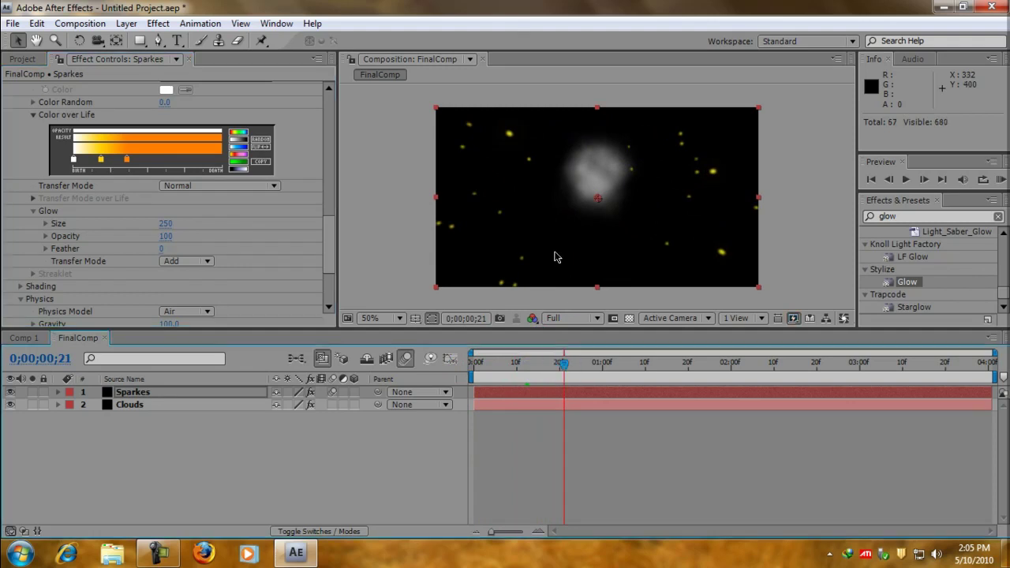
{"action": "key", "text": "period"}
{"action": "left_click", "coordinate": [268, 243]}
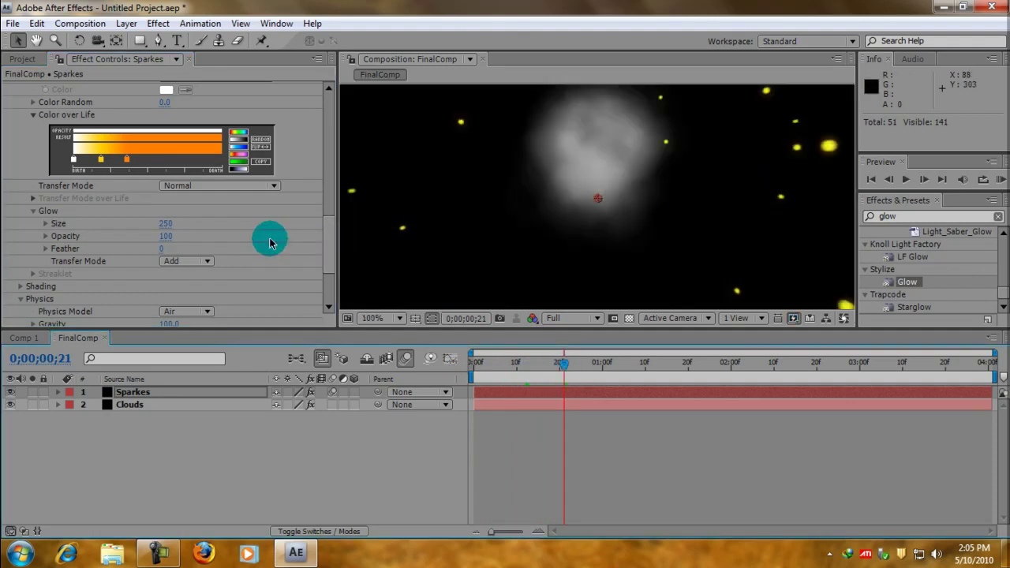
{"action": "left_click_drag", "start_coordinate": [162, 249], "coordinate": [203, 255]}
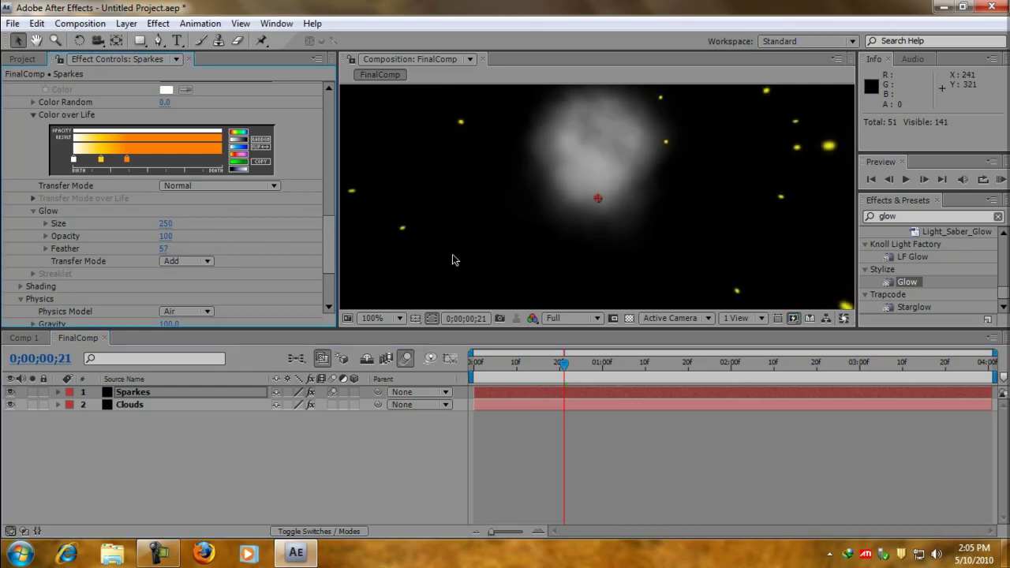
{"action": "key", "text": "comma"}
{"action": "mouse_move", "coordinate": [563, 364]}
{"action": "left_mouse_down"}
{"action": "mouse_move", "coordinate": [507, 375]}
{"action": "mouse_move", "coordinate": [616, 375]}
{"action": "mouse_move", "coordinate": [500, 377]}
{"action": "mouse_move", "coordinate": [555, 365]}
{"action": "left_mouse_up"}
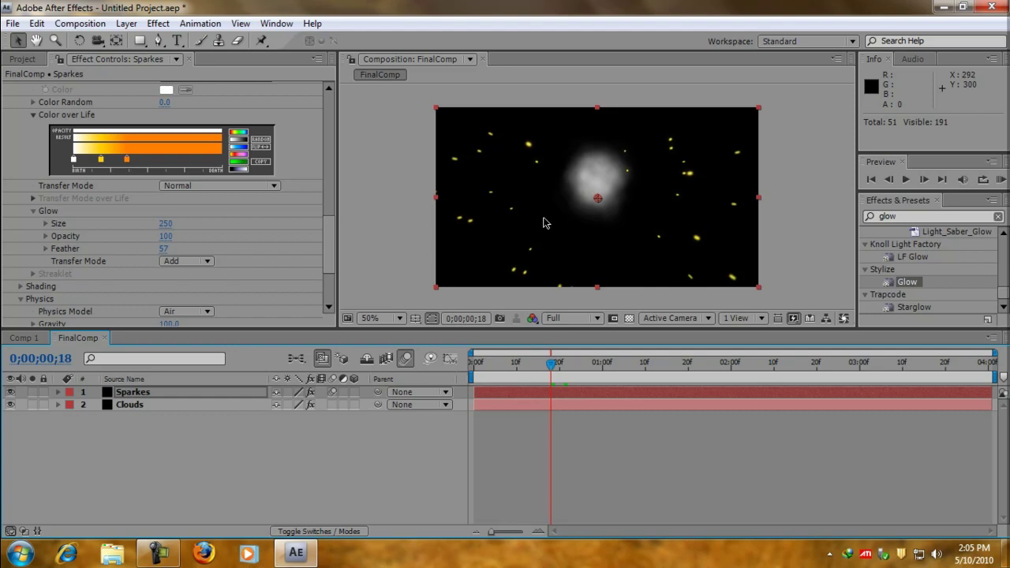
- In Particular's Air physics settings for the Sparkes layer, set Air Resistance to 1
{"action": "left_click", "coordinate": [327, 264]}
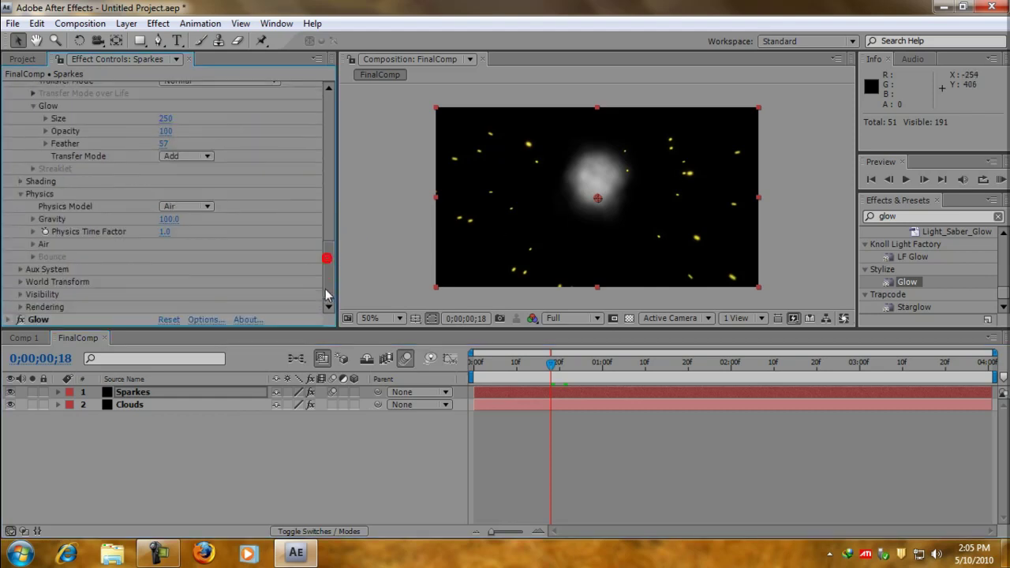
{"action": "left_click", "coordinate": [30, 247]}
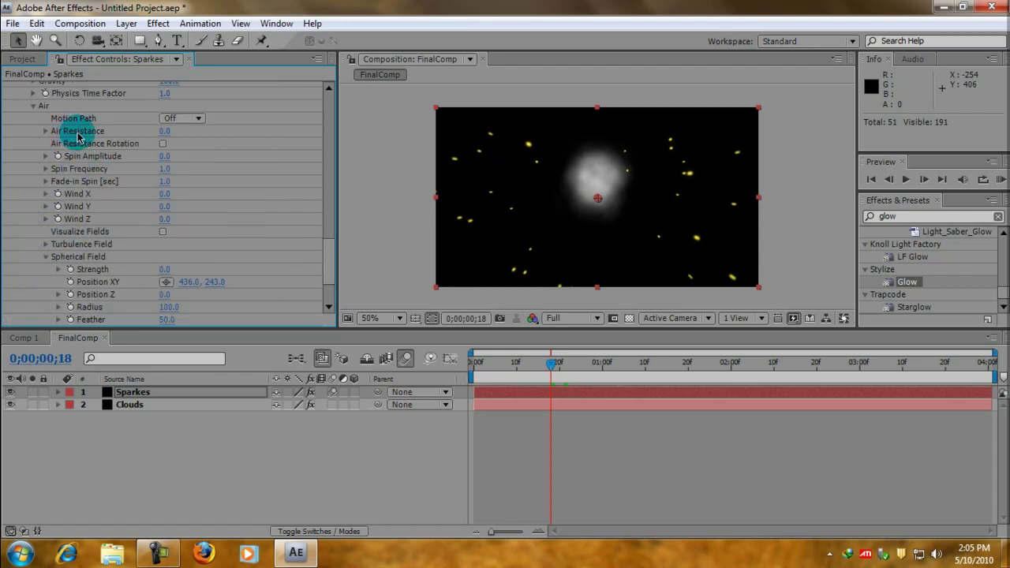
{"action": "left_click", "coordinate": [164, 131]}
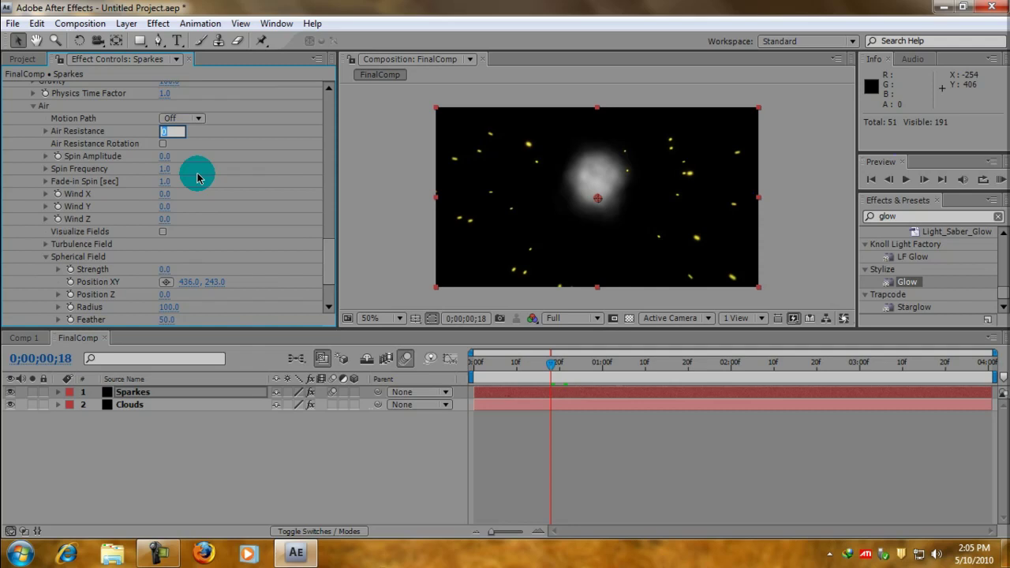
{"action": "type", "text": "1"}
{"action": "left_click", "coordinate": [197, 178]}
- Preview the explosion in real time from the first frame of FinalComp
{"action": "left_click_drag", "start_coordinate": [552, 363], "coordinate": [466, 375]}
{"action": "key", "text": "KP_0"}
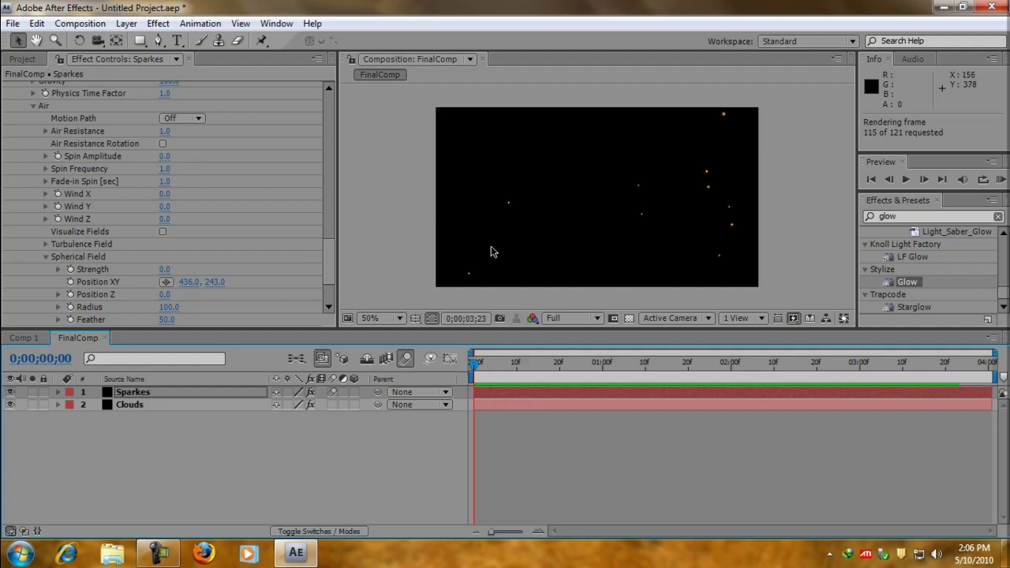
{"action": "left_click", "coordinate": [992, 163]}
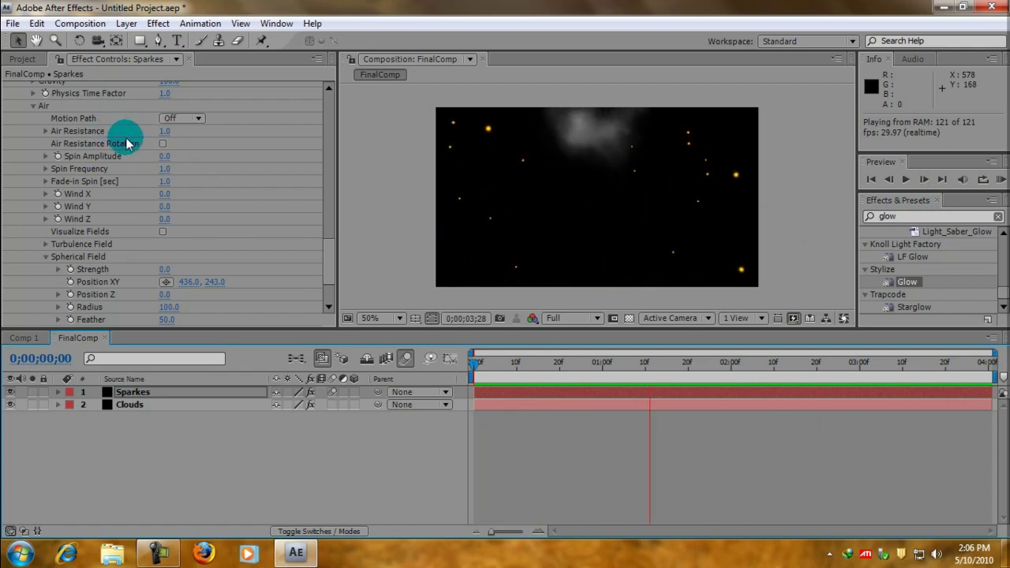
- Try an Air Resistance of 2 on the sparks and preview the resulting spread
{"action": "left_click", "coordinate": [167, 133]}
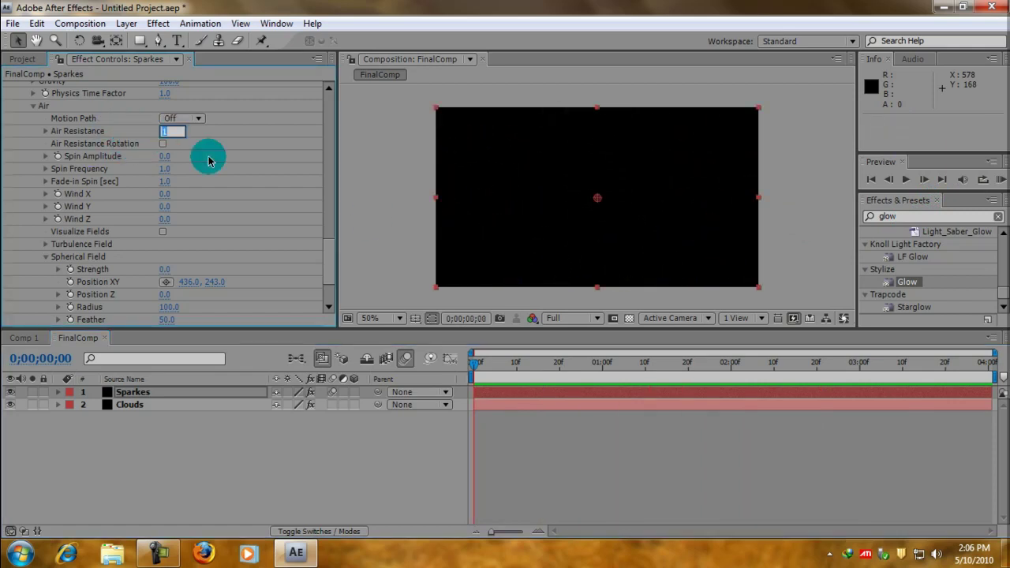
{"action": "type", "text": "2"}
{"action": "key", "text": "Return"}
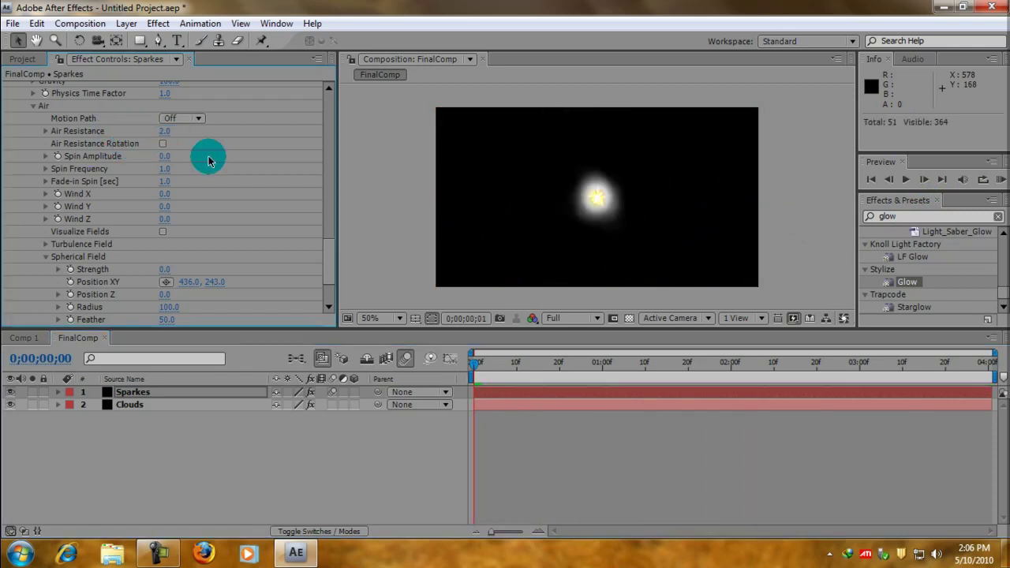
{"action": "left_click", "coordinate": [428, 248]}
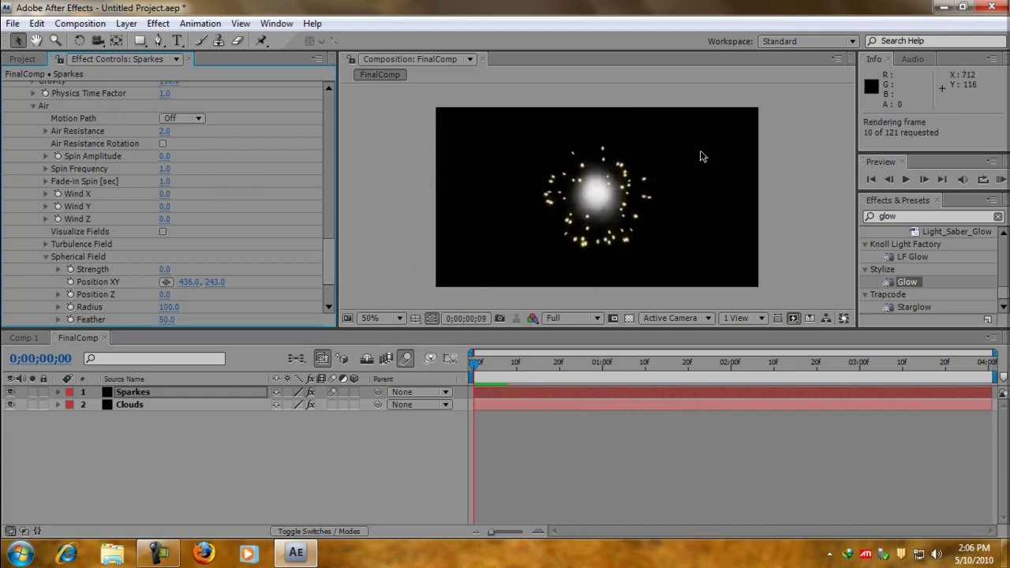
{"action": "left_click", "coordinate": [747, 199]}
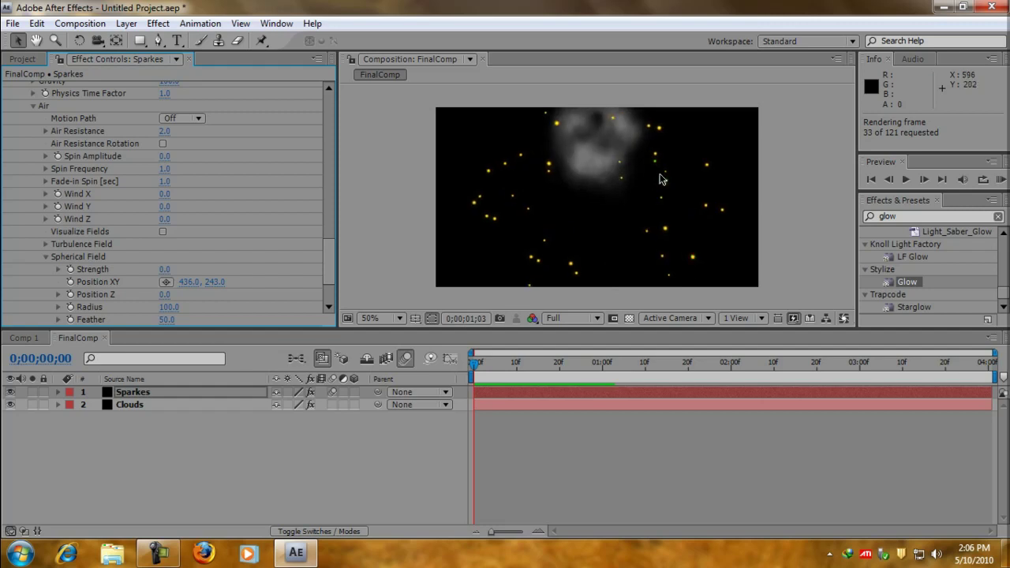
- Enable Air Resistance Rotation for the Sparkes particles and preview the animation
{"action": "left_click", "coordinate": [163, 150]}
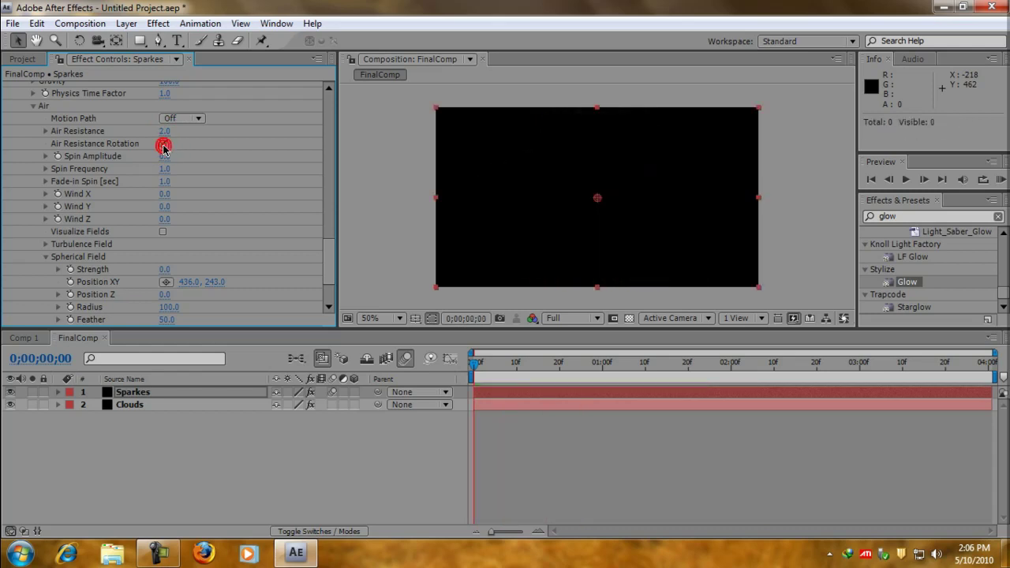
{"action": "key", "text": "KP_0"}
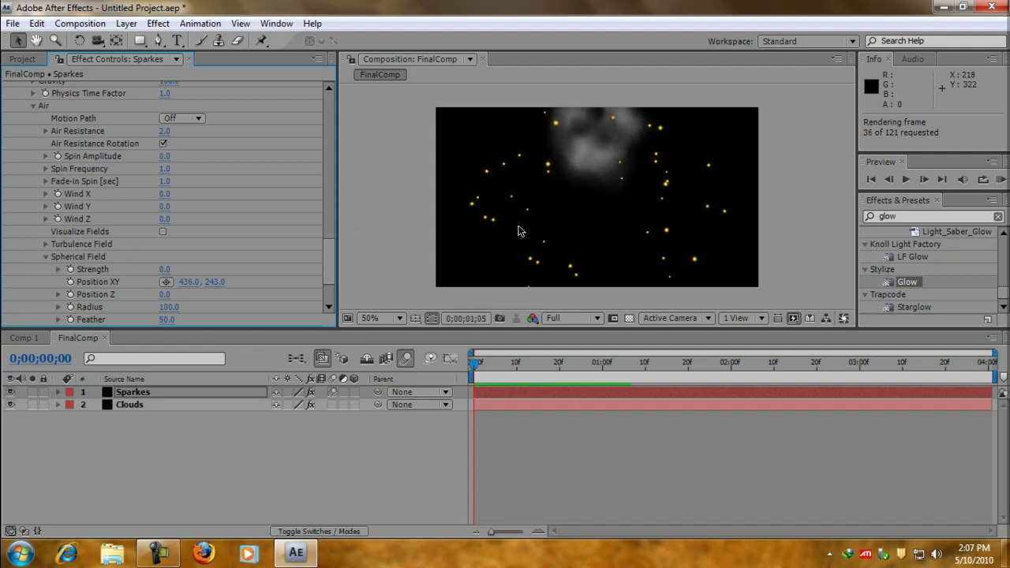
{"action": "left_click", "coordinate": [163, 149]}
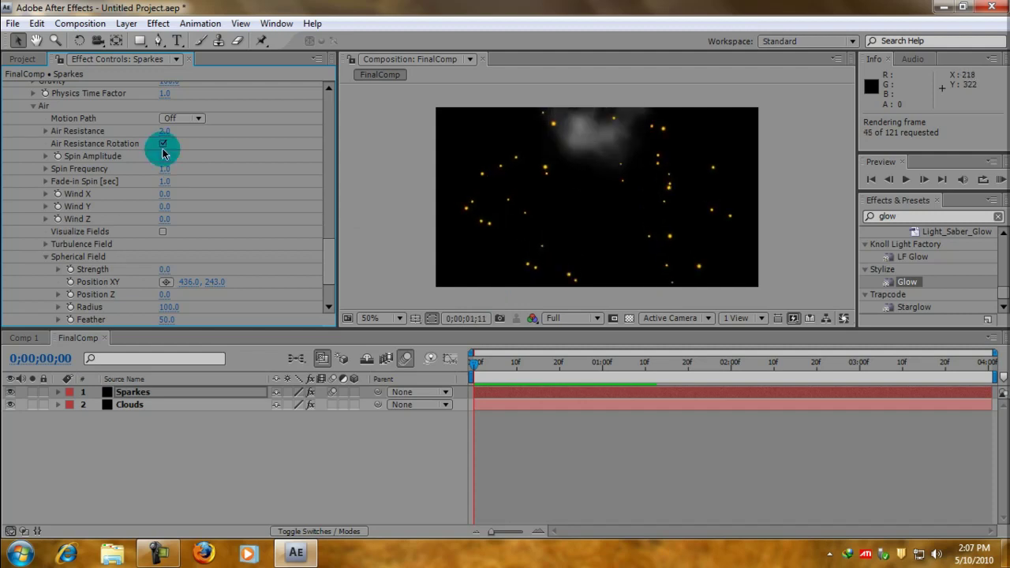
{"action": "left_click", "coordinate": [395, 247]}
- Set the Sparkes layer's Air Resistance back to 1
{"action": "left_click", "coordinate": [165, 131]}
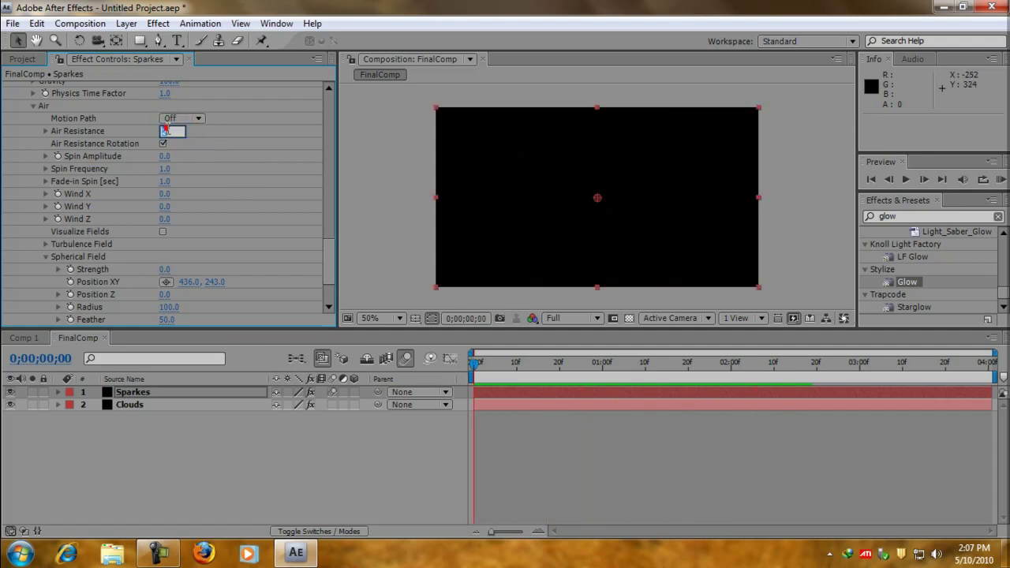
{"action": "left_click", "coordinate": [185, 129]}
{"action": "left_click", "coordinate": [263, 249]}
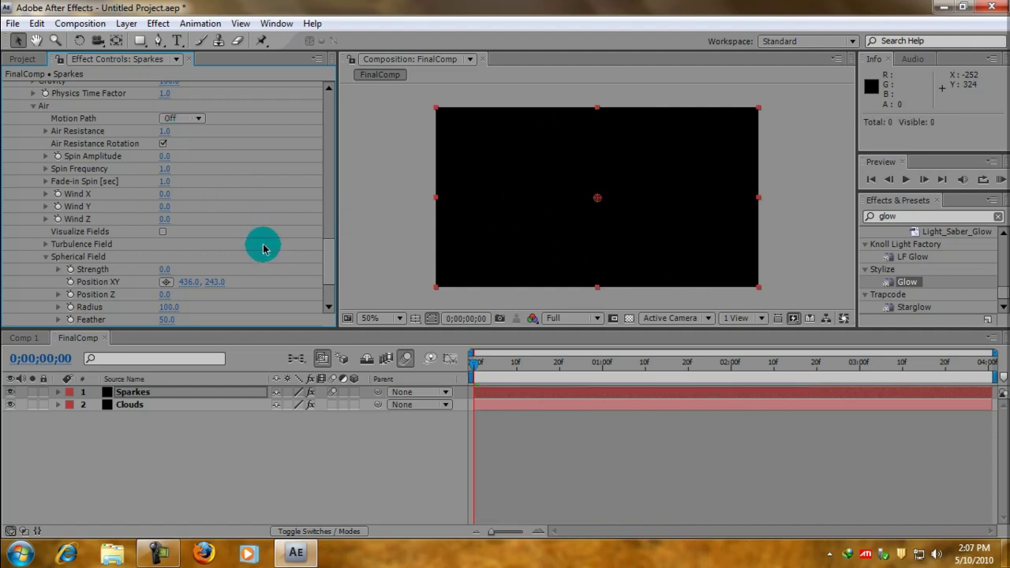
- Set Wind Z to -25 in the Air physics of the Sparkes particles and preview the explosion
{"action": "mouse_move", "coordinate": [329, 263]}
{"action": "left_mouse_down"}
{"action": "mouse_move", "coordinate": [334, 183]}
{"action": "mouse_move", "coordinate": [350, 153]}
{"action": "mouse_move", "coordinate": [336, 135]}
{"action": "mouse_move", "coordinate": [330, 261]}
{"action": "left_mouse_up"}
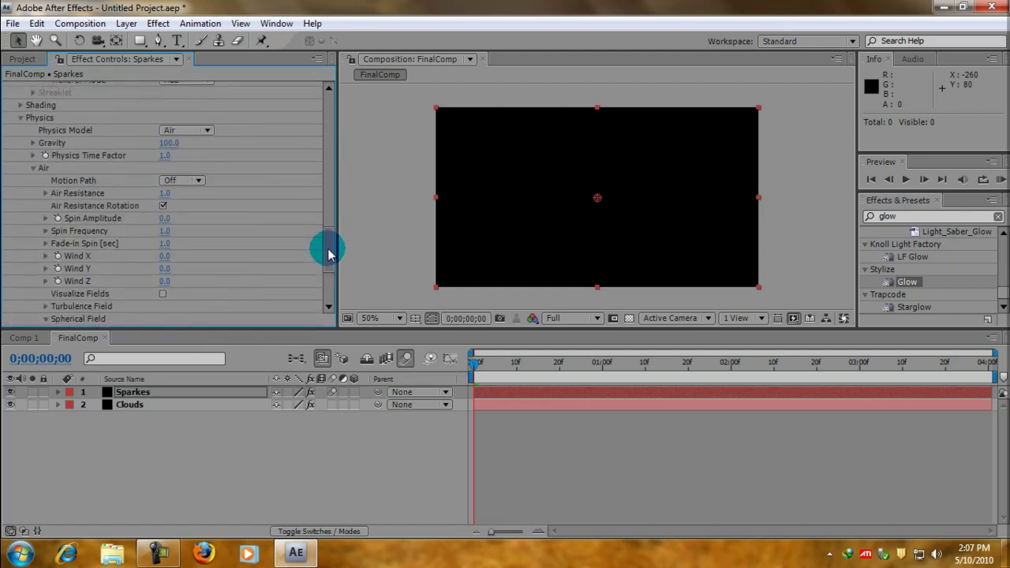
{"action": "left_click_drag", "start_coordinate": [330, 255], "coordinate": [332, 237]}
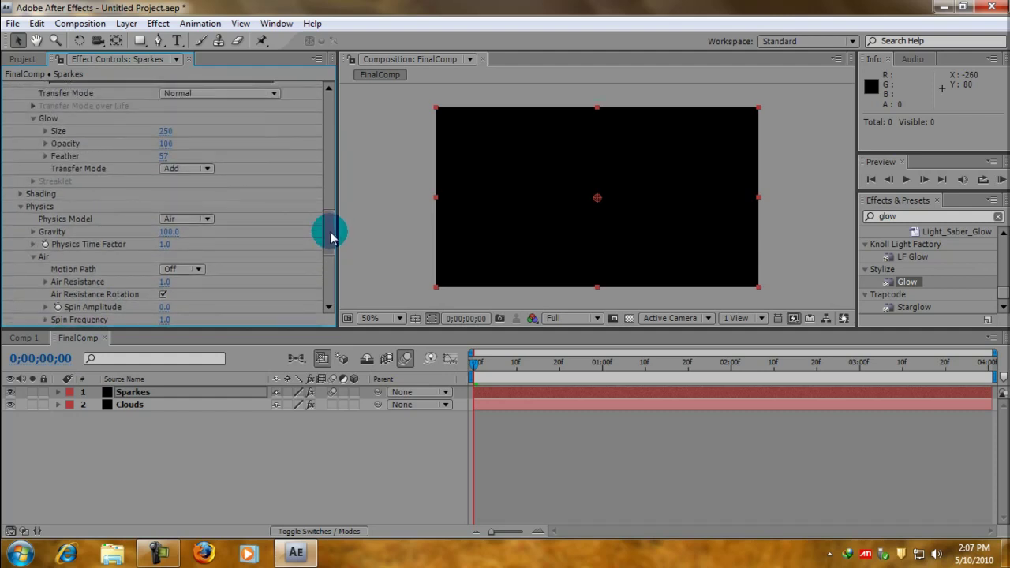
{"action": "left_click_drag", "start_coordinate": [332, 237], "coordinate": [334, 184]}
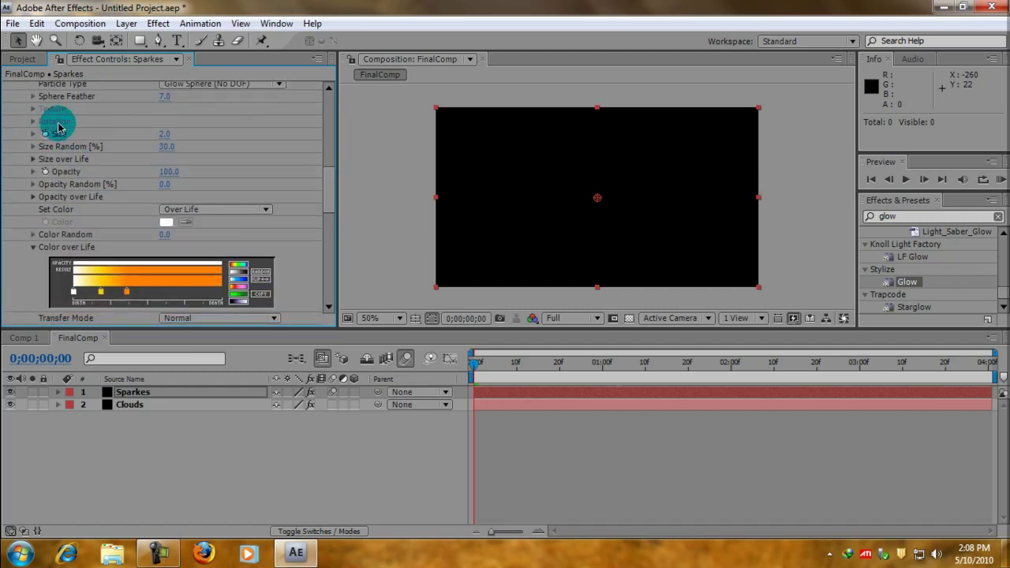
{"action": "left_click_drag", "start_coordinate": [329, 199], "coordinate": [332, 192]}
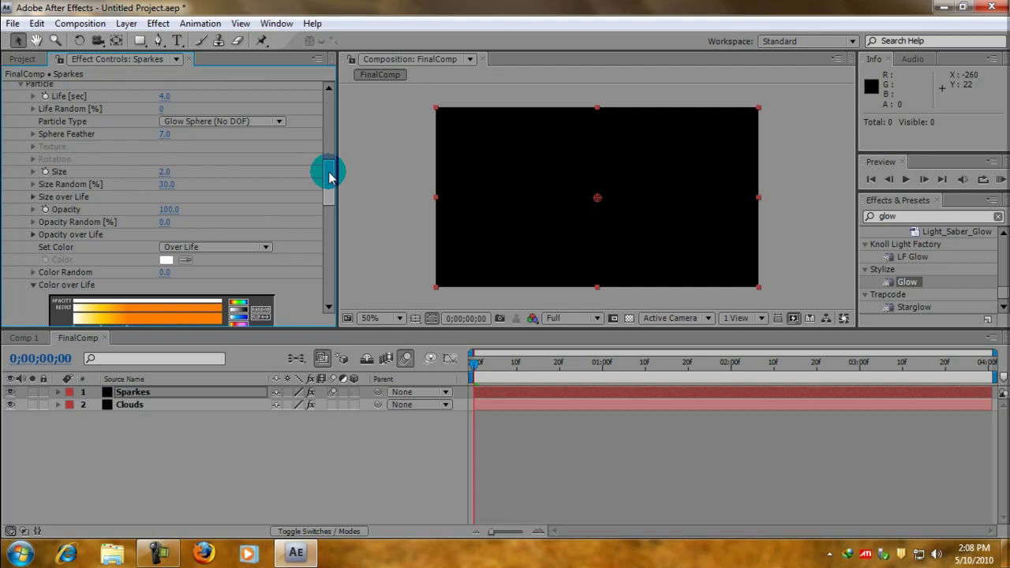
{"action": "left_click_drag", "start_coordinate": [329, 177], "coordinate": [320, 289]}
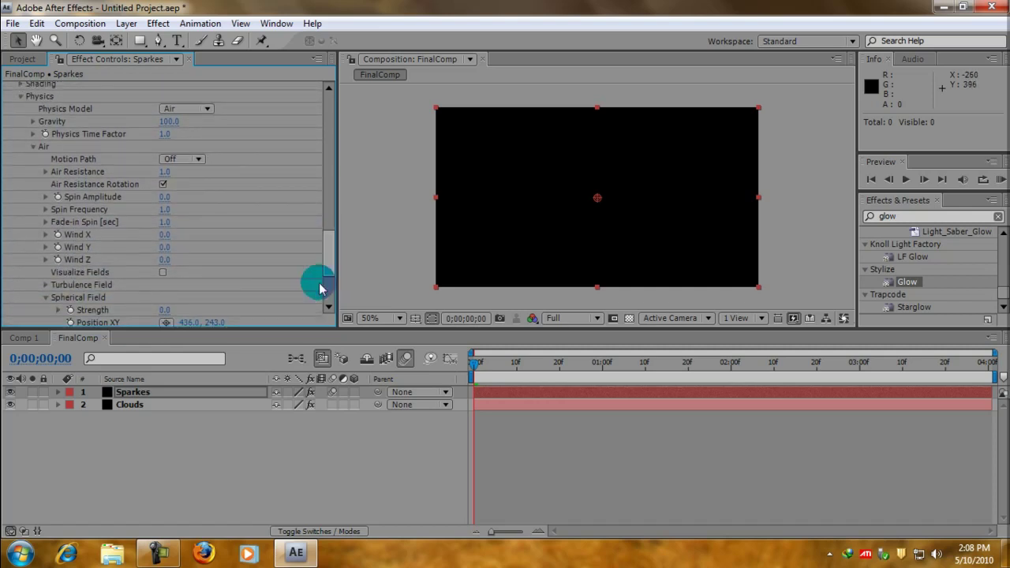
{"action": "left_click", "coordinate": [164, 267]}
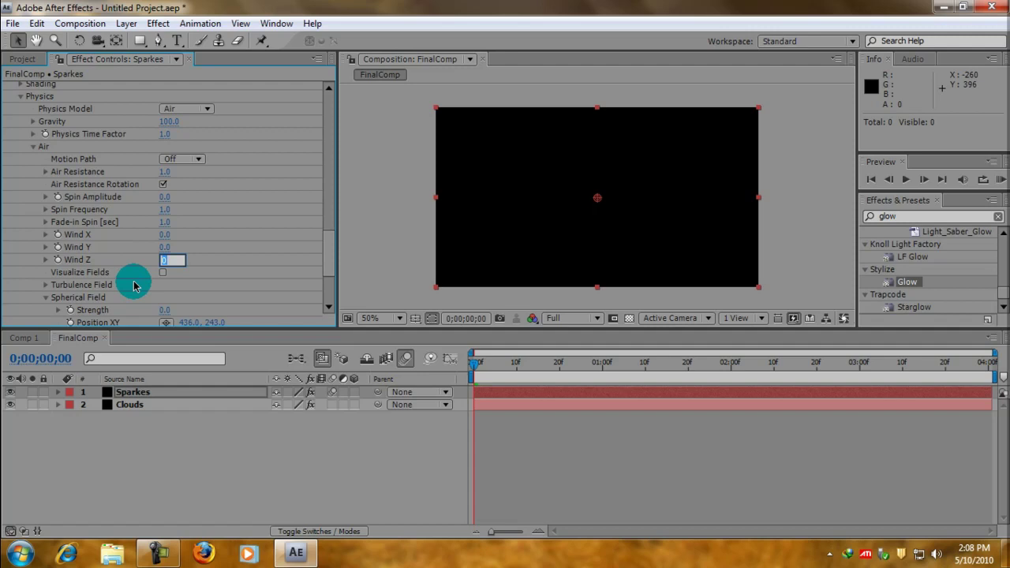
{"action": "type", "text": "-25"}
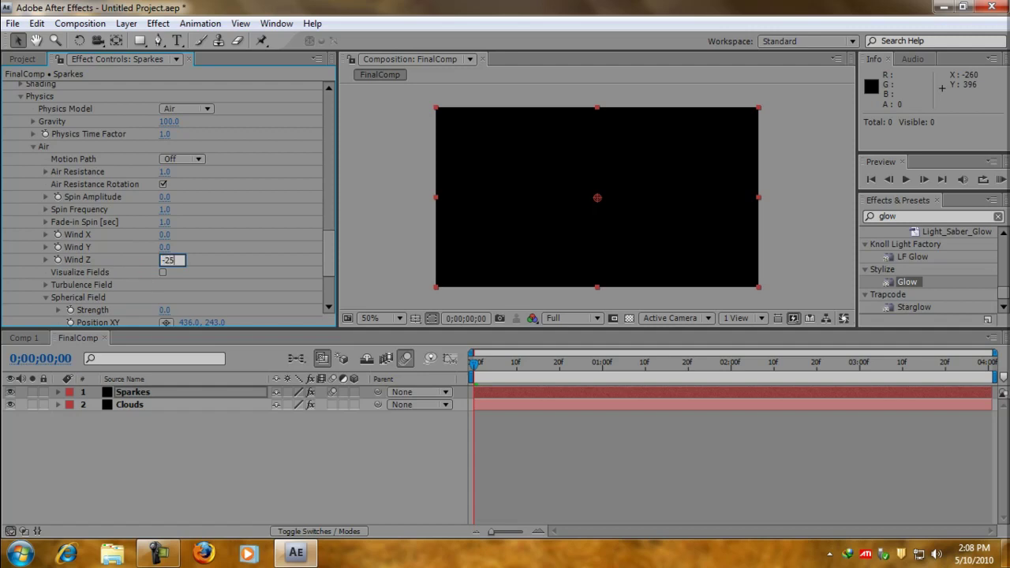
{"action": "left_click", "coordinate": [135, 286]}
{"action": "key", "text": "KP_0"}
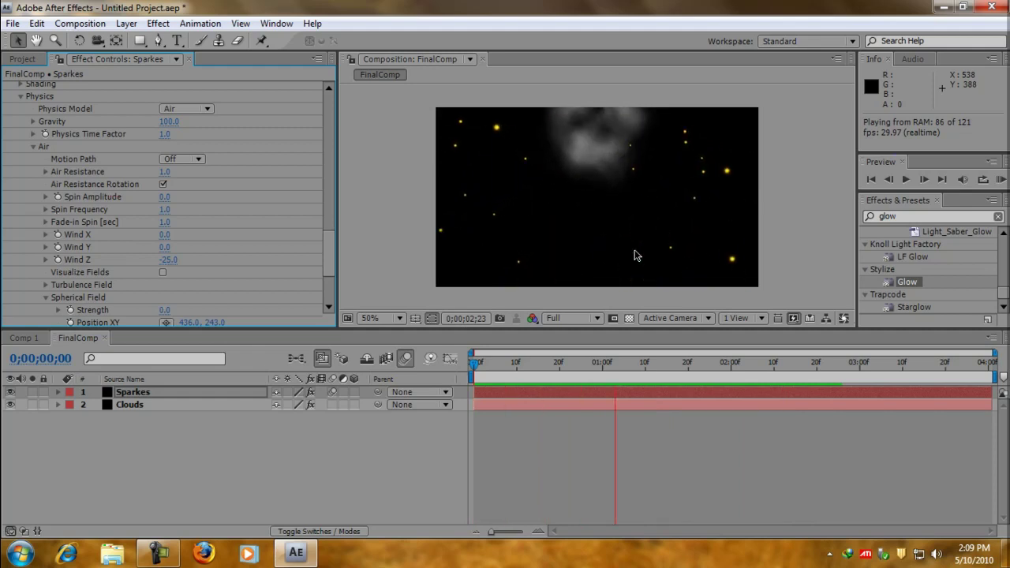
{"action": "key", "text": "space"}
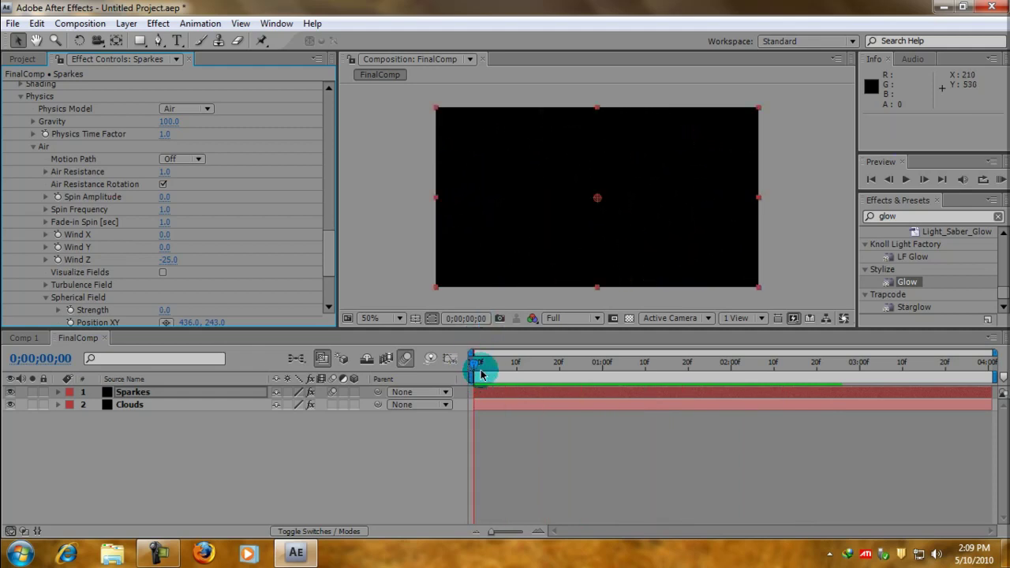
- At 0;00;00;11, turn the Sparkes particles' rendering Motion Blur from comp settings to On and preview the animation
{"action": "left_click_drag", "start_coordinate": [477, 364], "coordinate": [519, 365]}
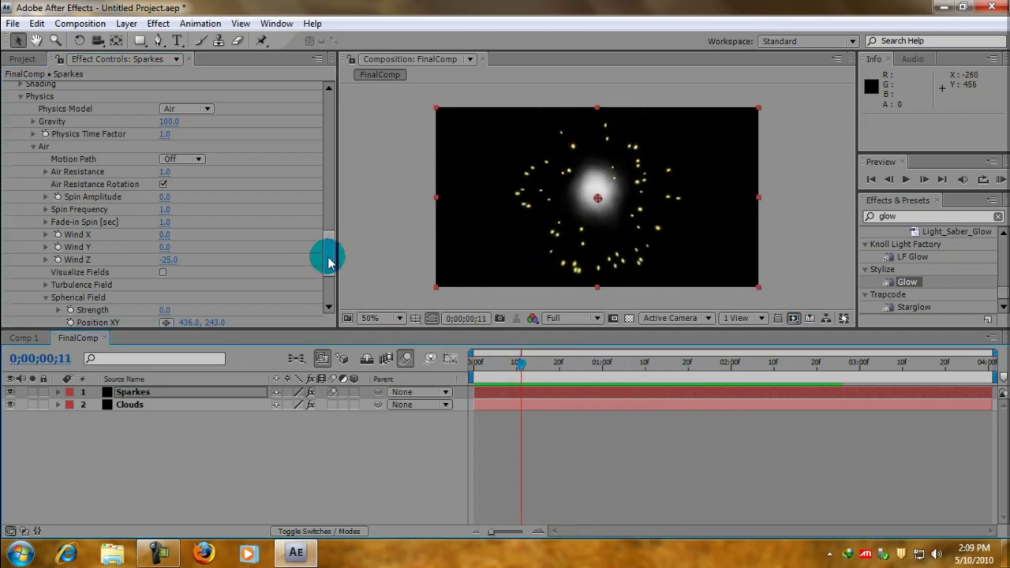
{"action": "left_click_drag", "start_coordinate": [327, 258], "coordinate": [324, 298]}
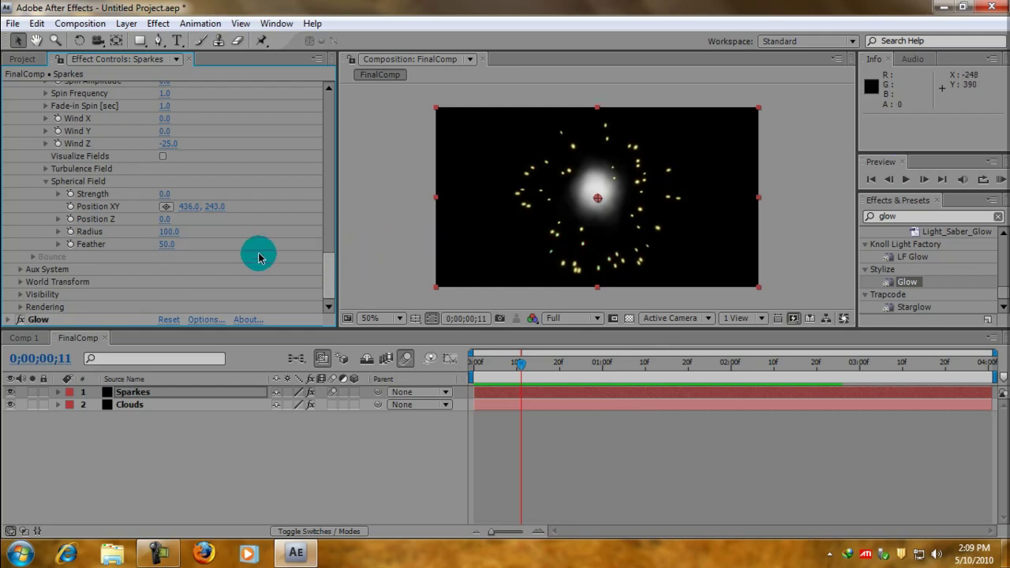
{"action": "left_click", "coordinate": [20, 295]}
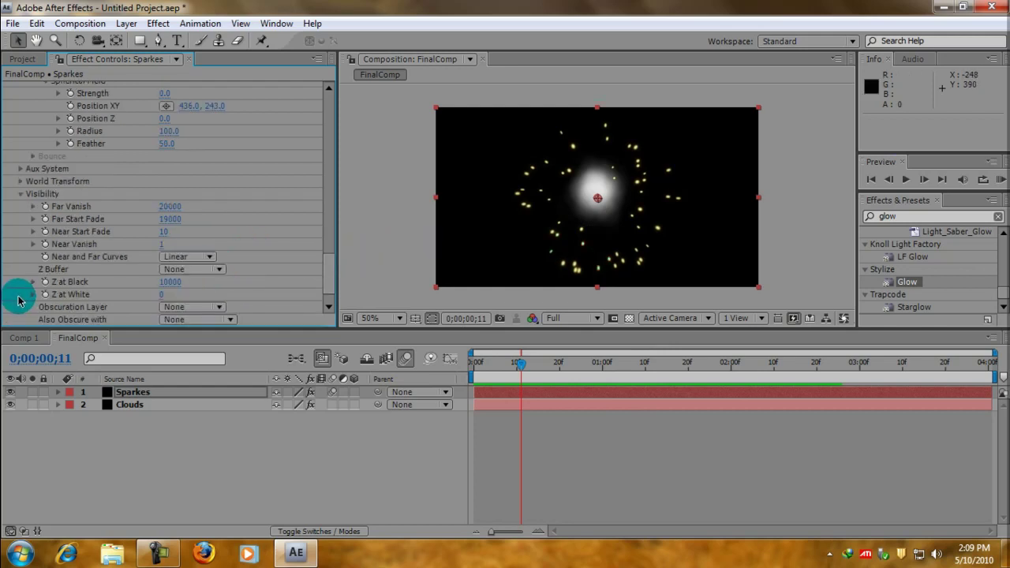
{"action": "left_click", "coordinate": [19, 195]}
{"action": "left_click", "coordinate": [20, 307]}
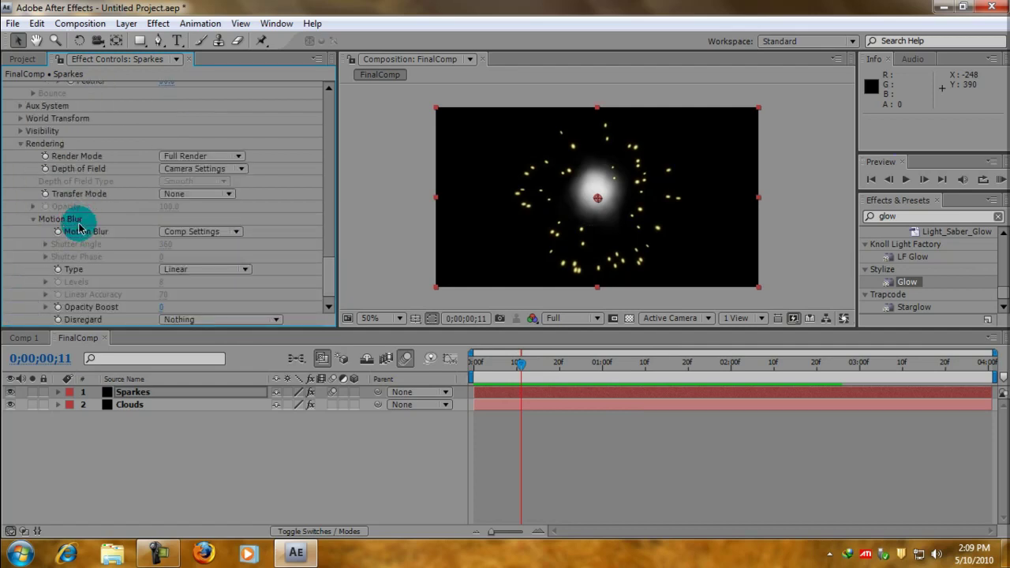
{"action": "left_click", "coordinate": [209, 232]}
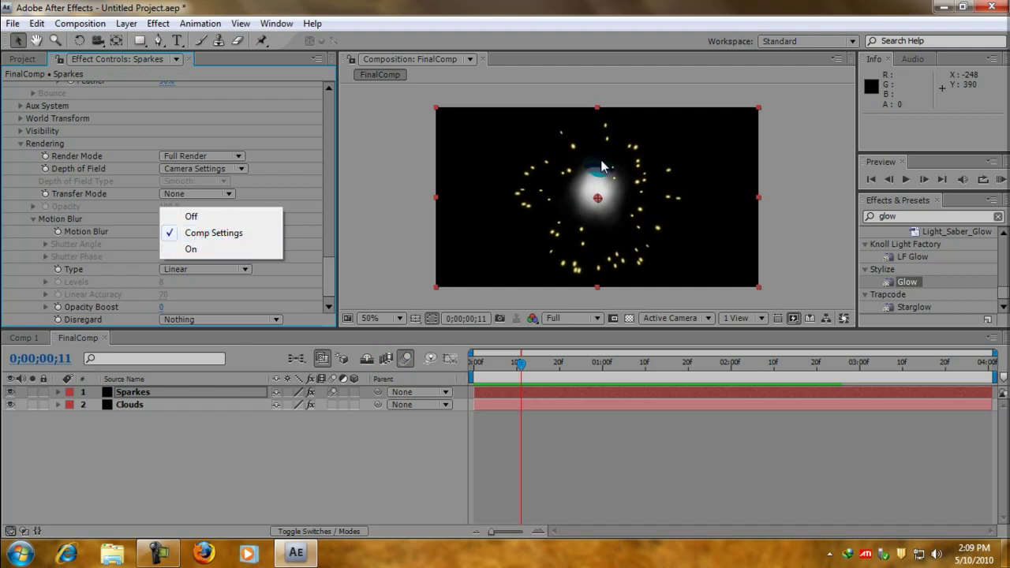
{"action": "left_click", "coordinate": [264, 248]}
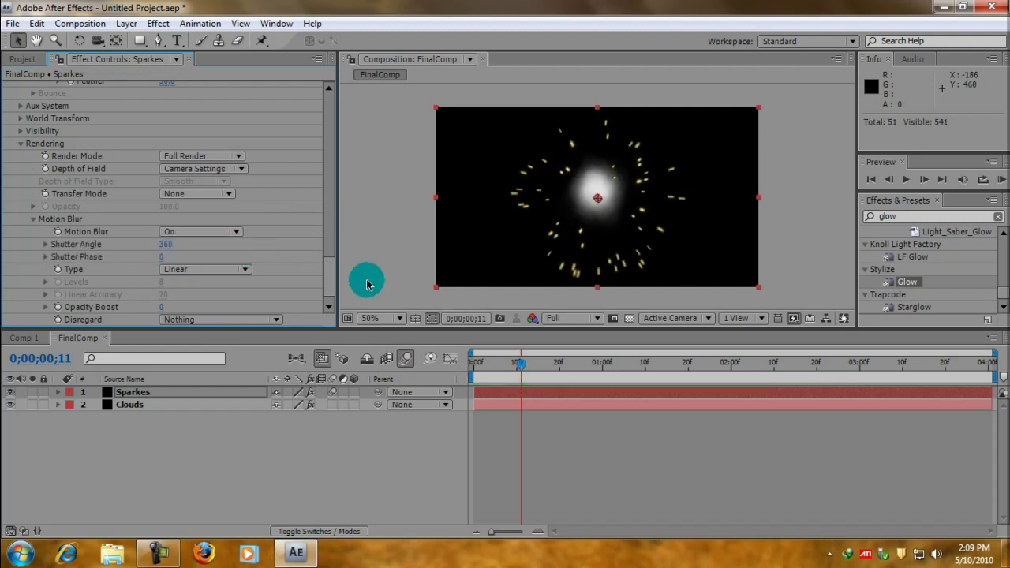
{"action": "key", "text": "KP_0"}
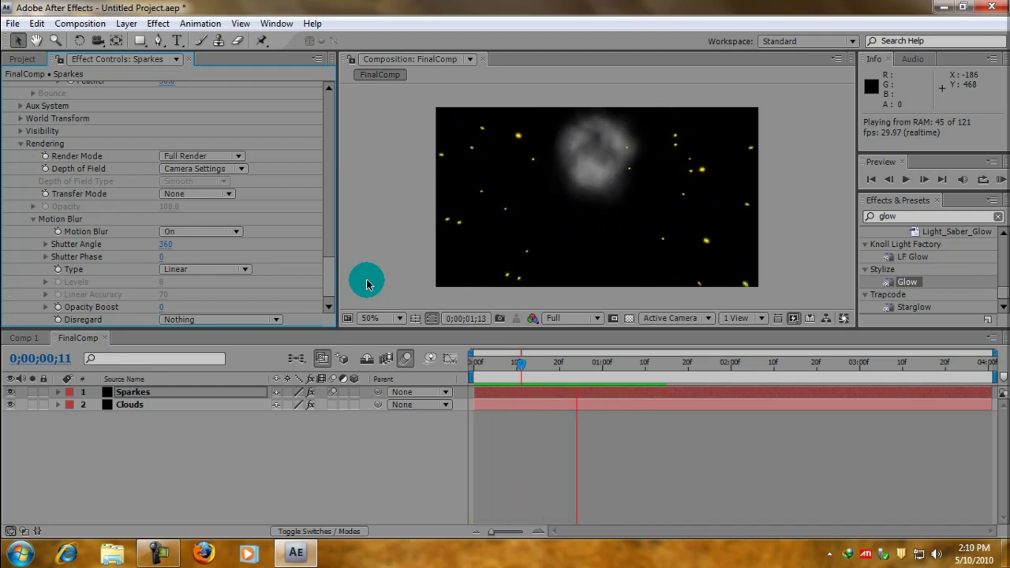
{"action": "key", "text": "space"}
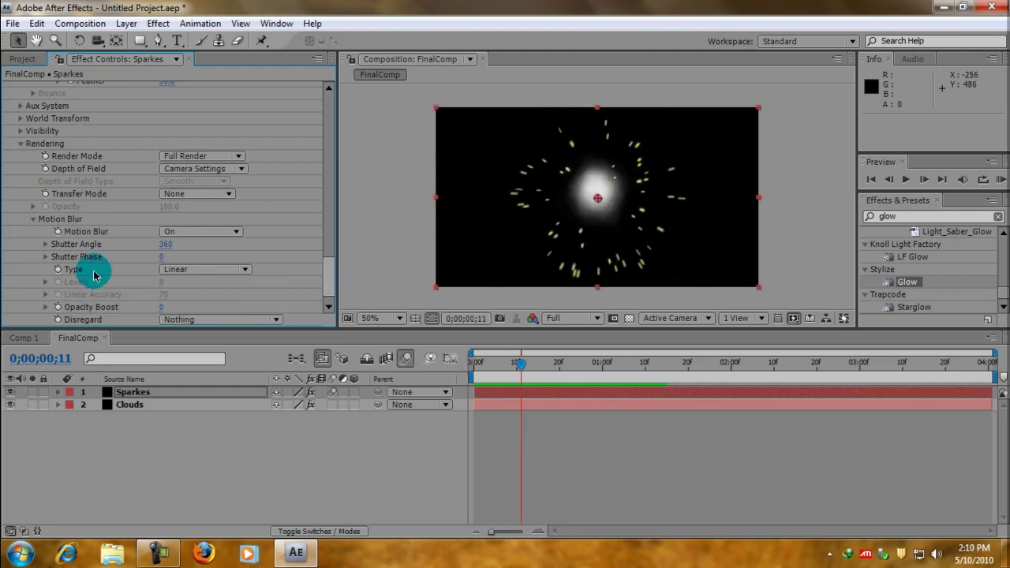
- Set the sparks' motion blur type to Subframe Sample with 16 Levels and preview the animation
{"action": "left_click", "coordinate": [199, 270]}
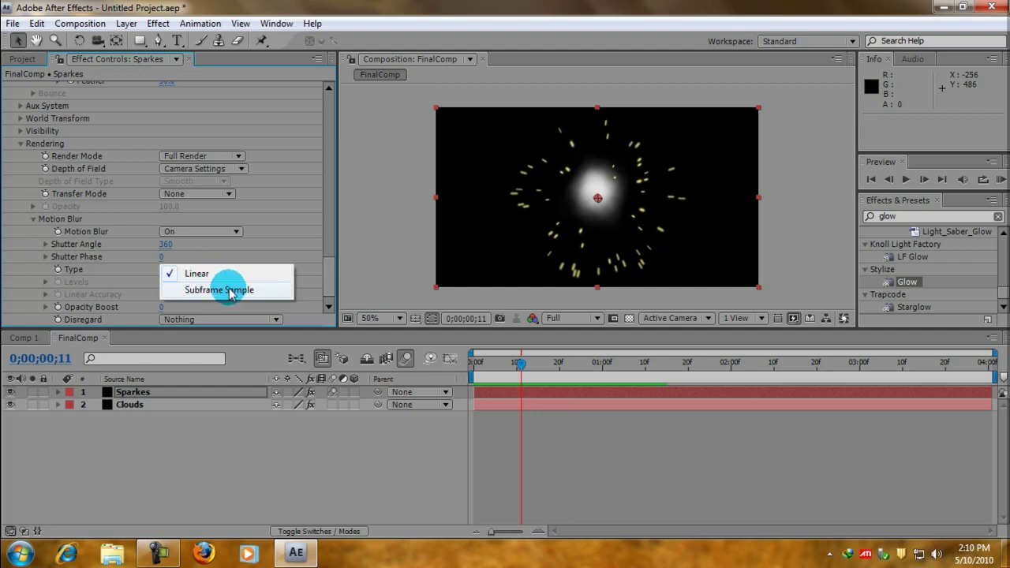
{"action": "left_click", "coordinate": [231, 291]}
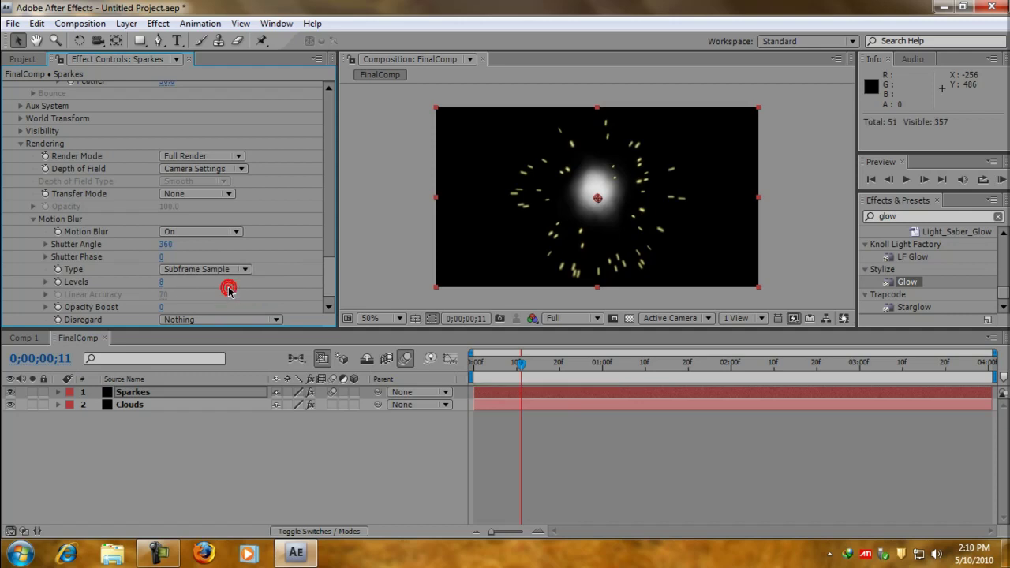
{"action": "left_click", "coordinate": [161, 285]}
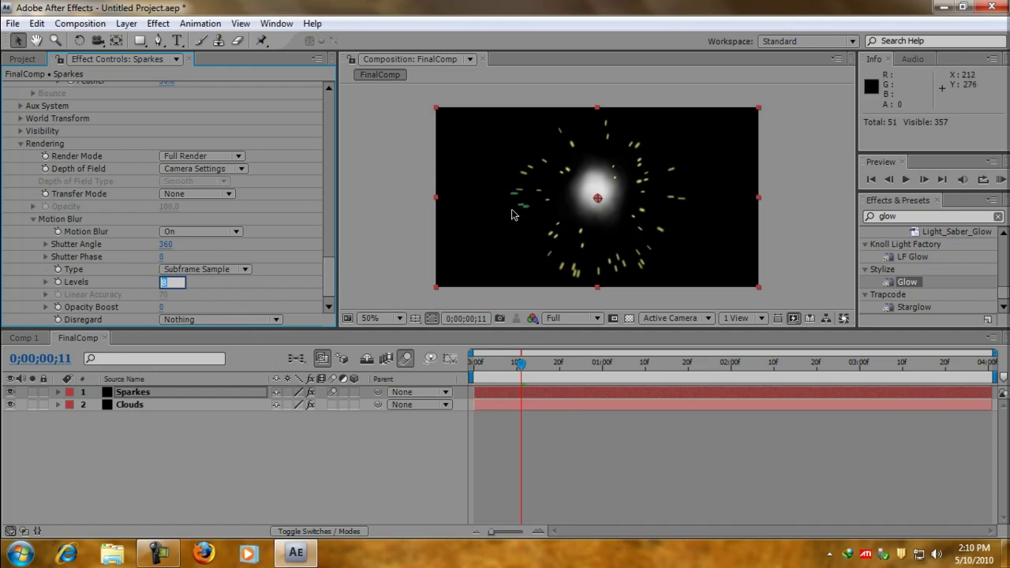
{"action": "left_click", "coordinate": [418, 250]}
{"action": "left_click", "coordinate": [174, 284]}
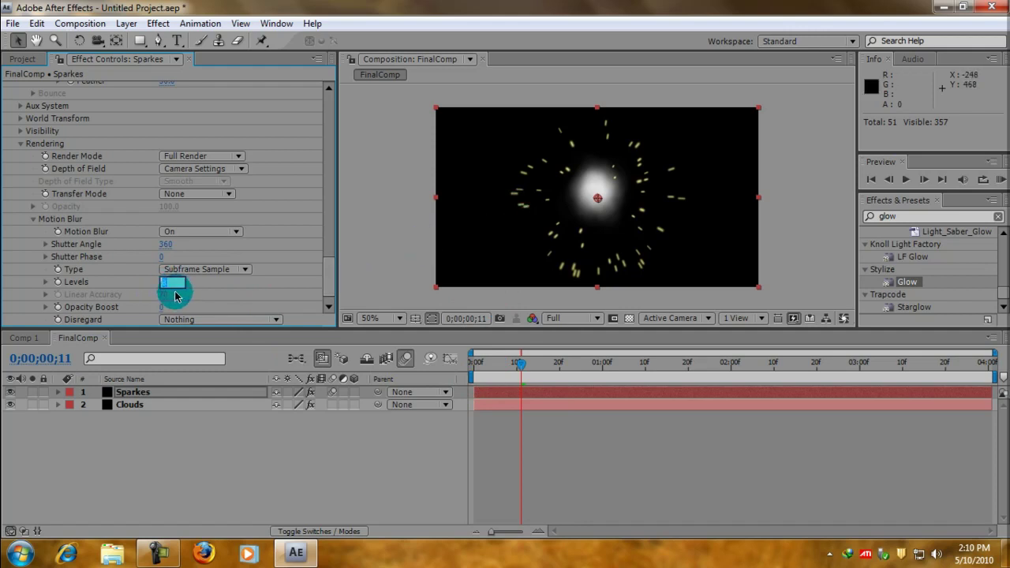
{"action": "type", "text": "16"}
{"action": "key", "text": "Return"}
{"action": "key", "text": "KP_0"}
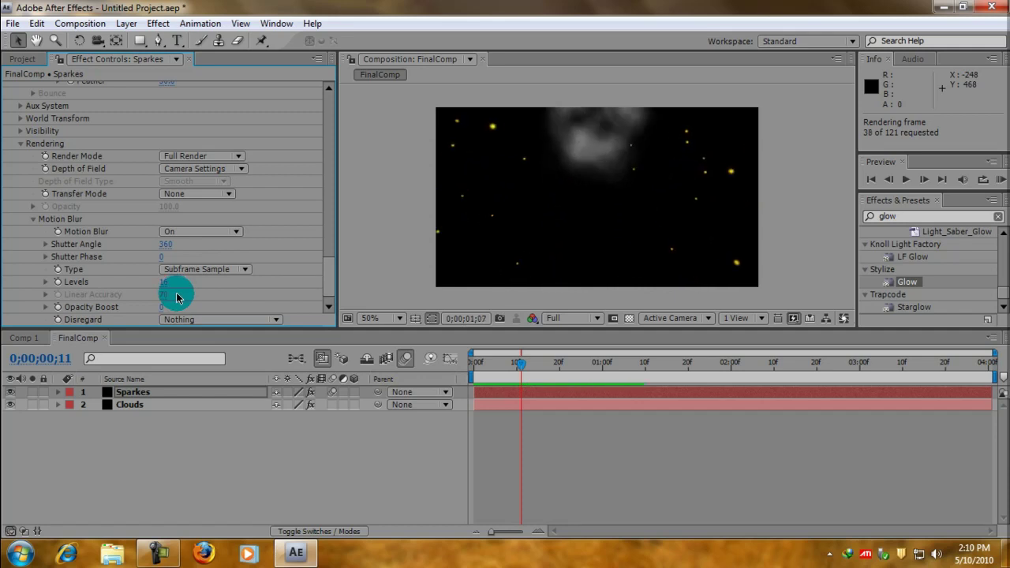
{"action": "key", "text": "space"}
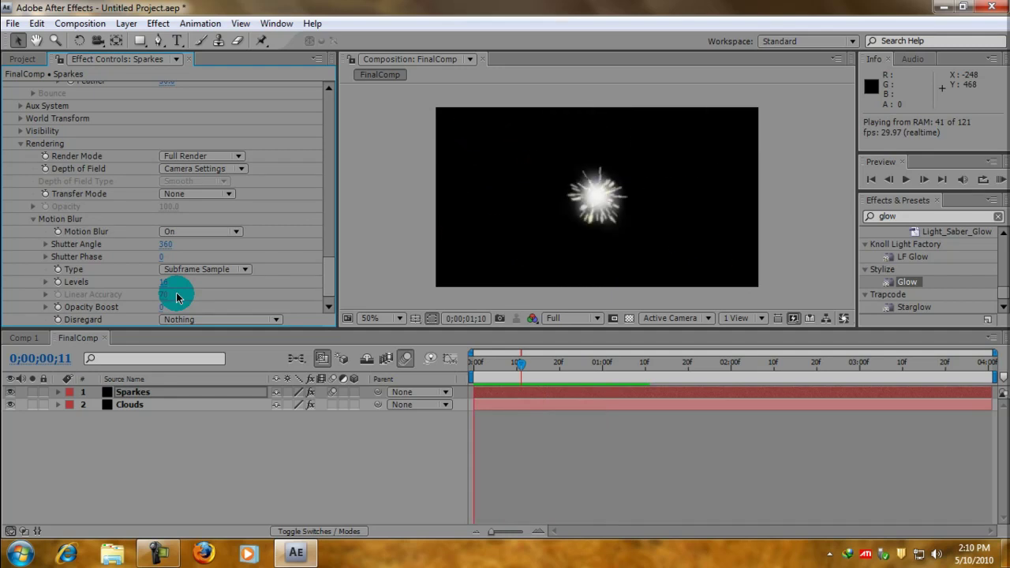
{"action": "key", "text": "space"}
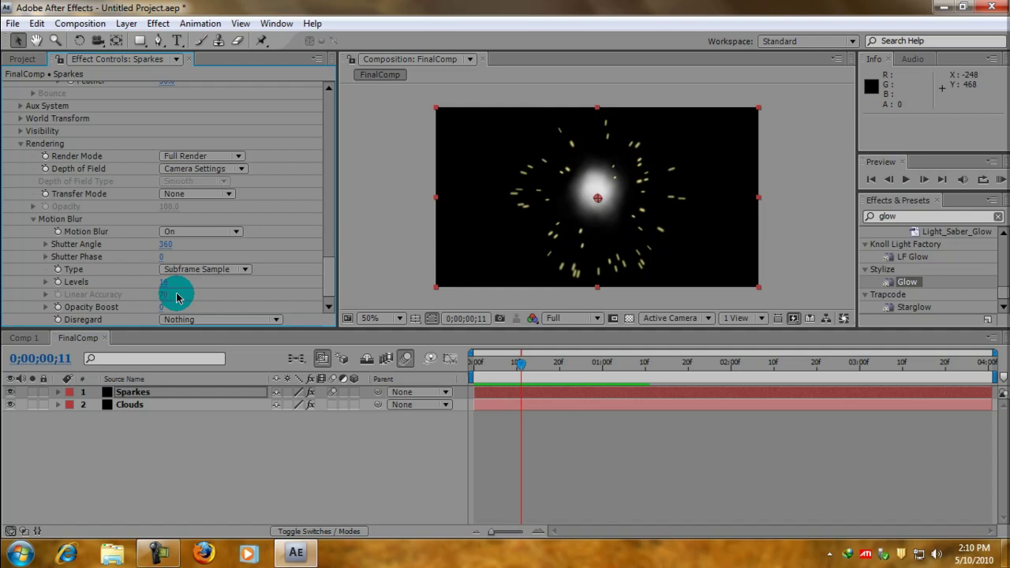
{"action": "left_click", "coordinate": [338, 229]}
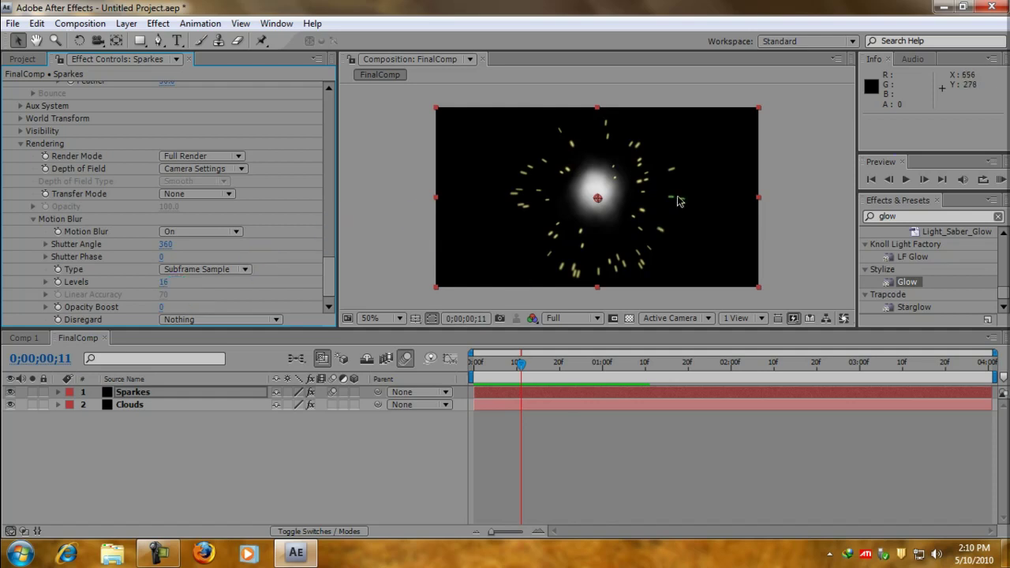
{"action": "left_click", "coordinate": [579, 297]}
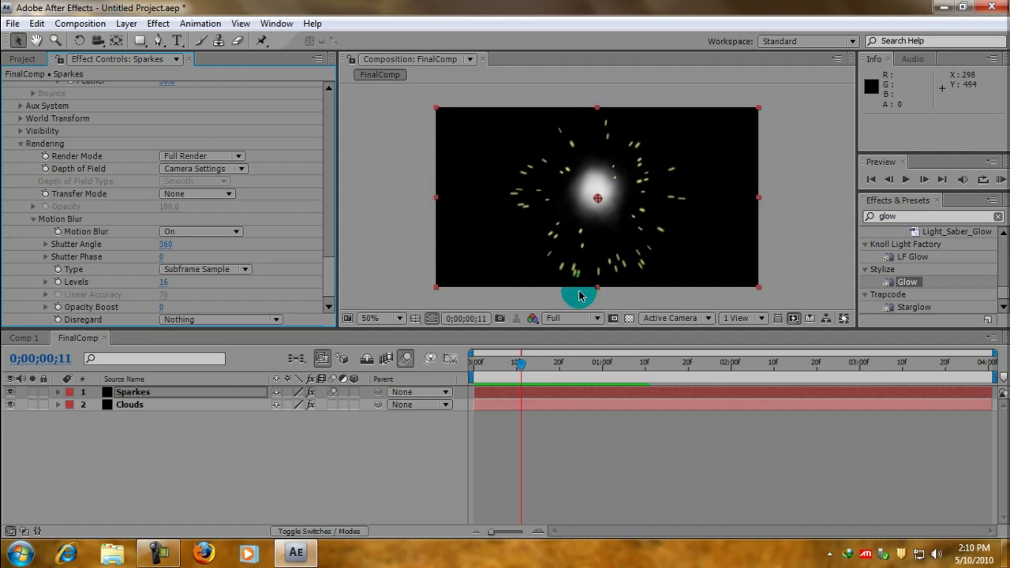
{"action": "left_click", "coordinate": [582, 102]}
{"action": "left_click", "coordinate": [782, 89]}
{"action": "left_click", "coordinate": [600, 72]}
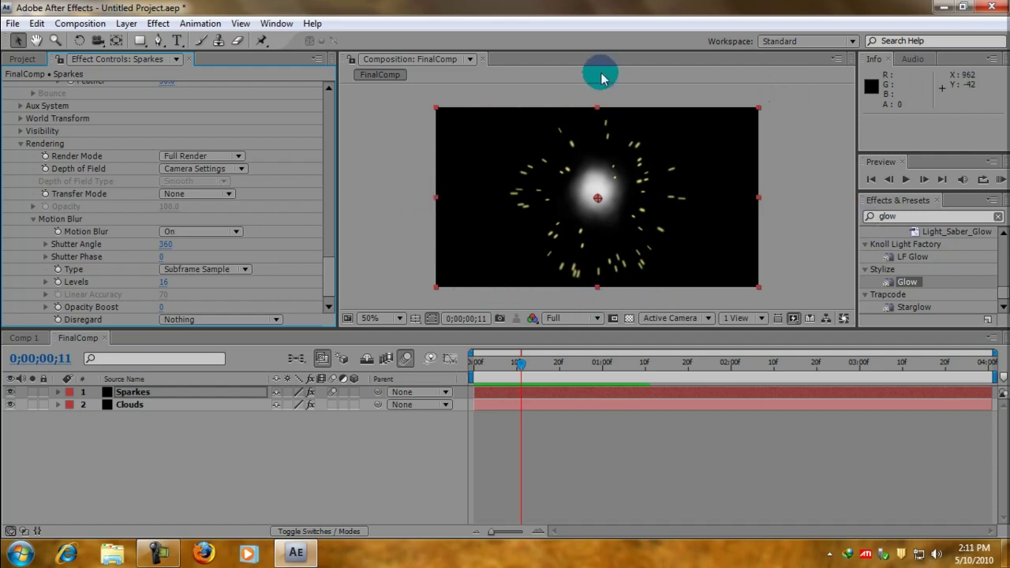
{"action": "left_click", "coordinate": [643, 92]}
{"action": "left_click", "coordinate": [549, 332]}
{"action": "left_click", "coordinate": [546, 448]}
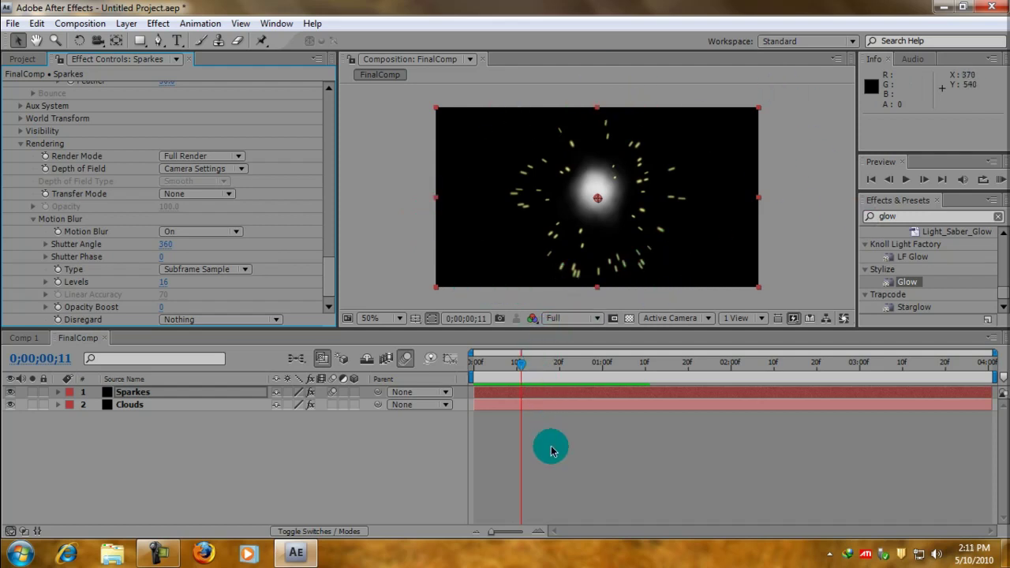